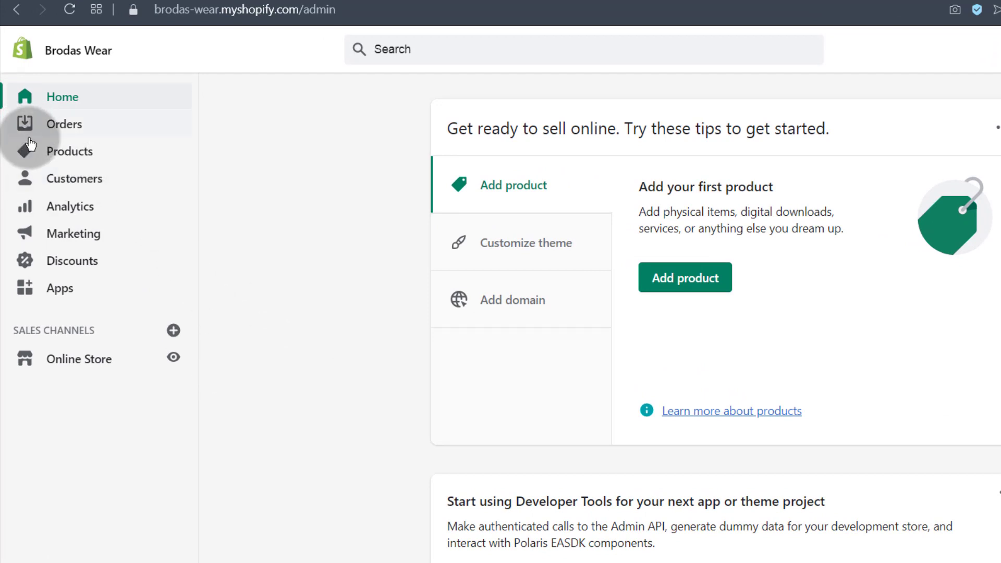
Open the store's Products page, and open the Apps page in a new browser tab
{"action": "left_click", "coordinate": [69, 155]}
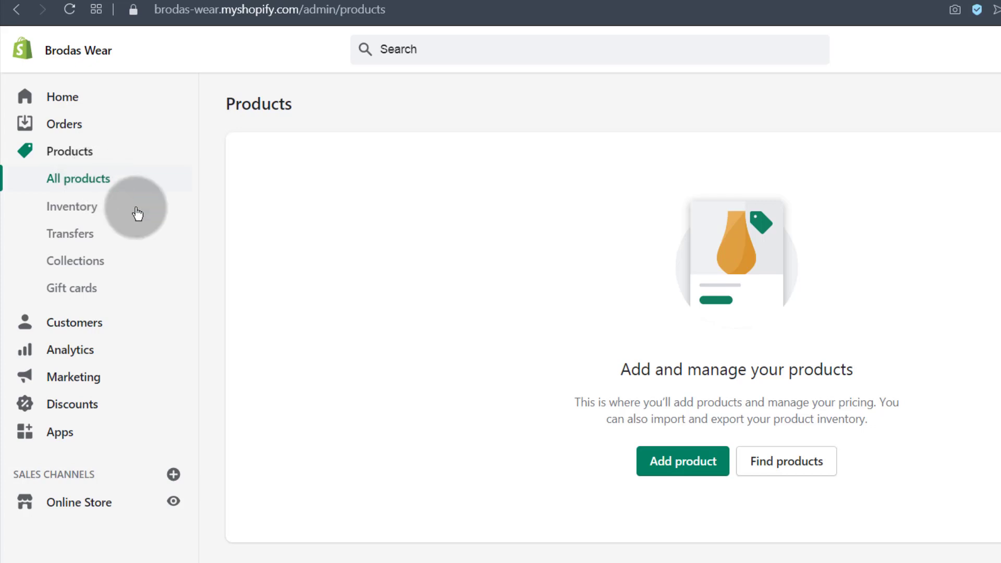
{"action": "right_click", "coordinate": [62, 434]}
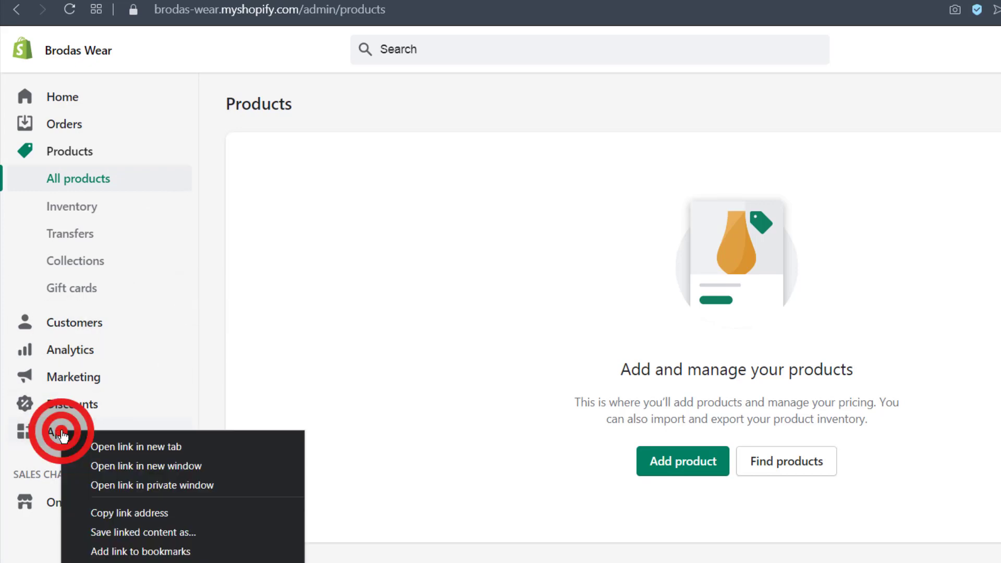
{"action": "left_click", "coordinate": [117, 445]}
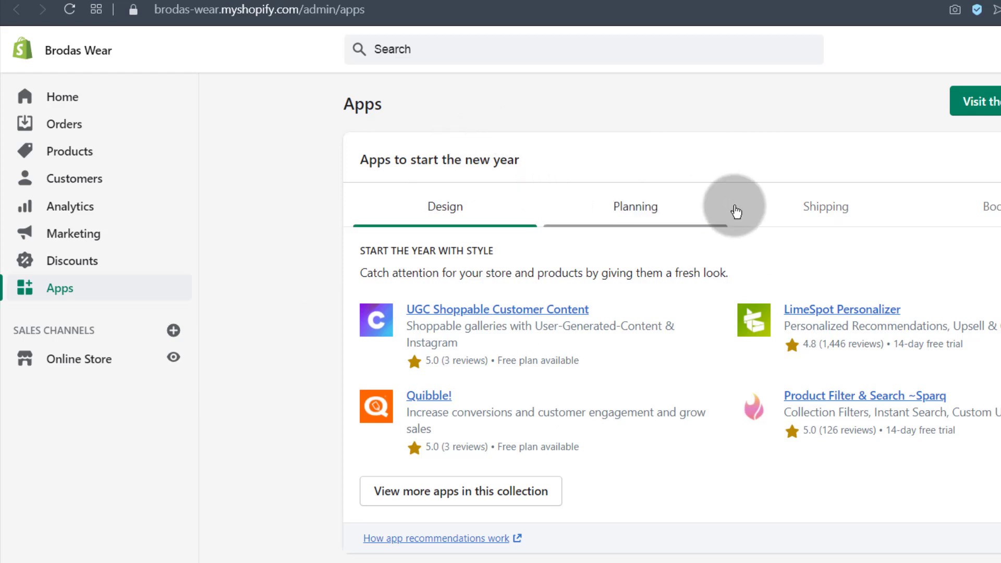
Search the store admin for "oberlo" and open the Oberlo app's listing in the Shopify App Store
{"action": "left_click", "coordinate": [406, 47]}
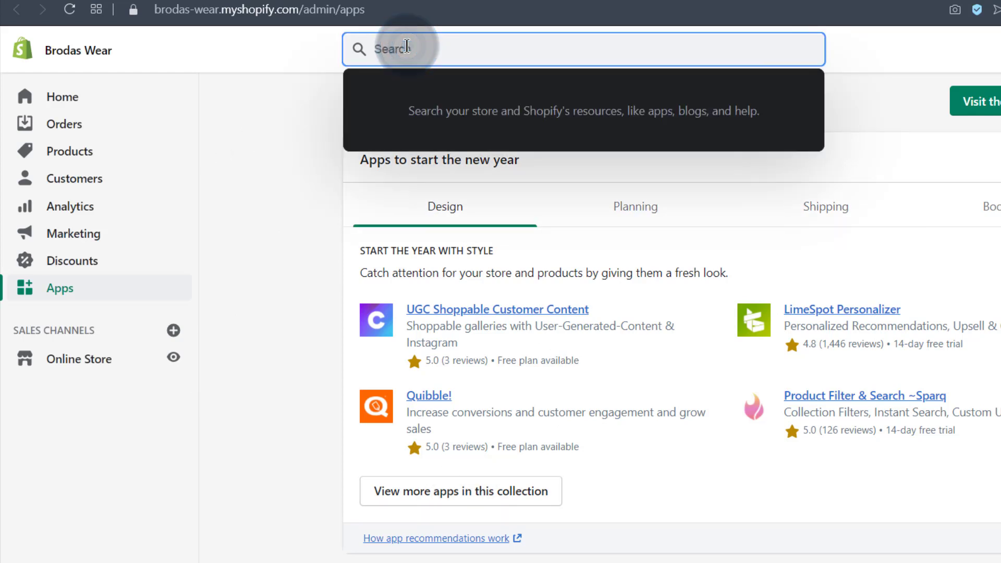
{"action": "type", "text": "oberlo"}
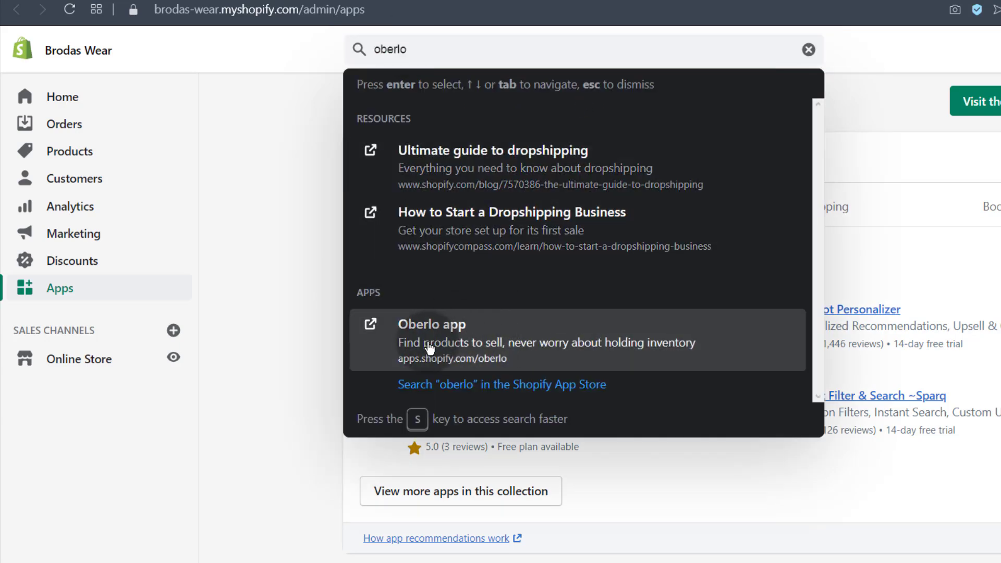
{"action": "left_click", "coordinate": [436, 336]}
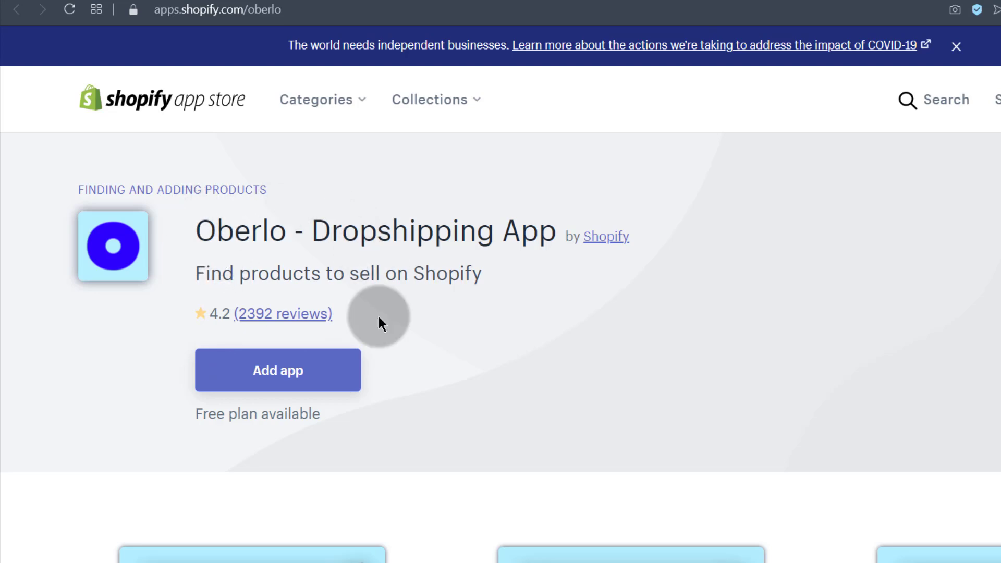
Examine the Oberlo app listing, including its media gallery, pricing plans, ratings and reviews
{"action": "scroll", "coordinate": [271, 429], "scroll_direction": "down", "scroll_amount": 10}
{"action": "scroll", "coordinate": [271, 417], "scroll_direction": "down", "scroll_amount": 15}
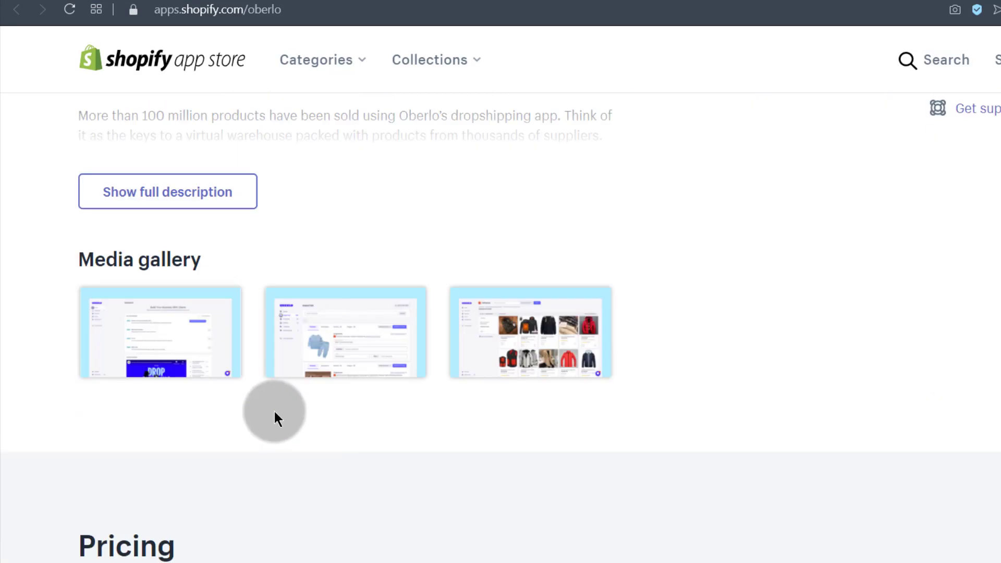
{"action": "scroll", "coordinate": [274, 405], "scroll_direction": "down", "scroll_amount": 2}
{"action": "scroll", "coordinate": [146, 275], "scroll_direction": "up", "scroll_amount": 3}
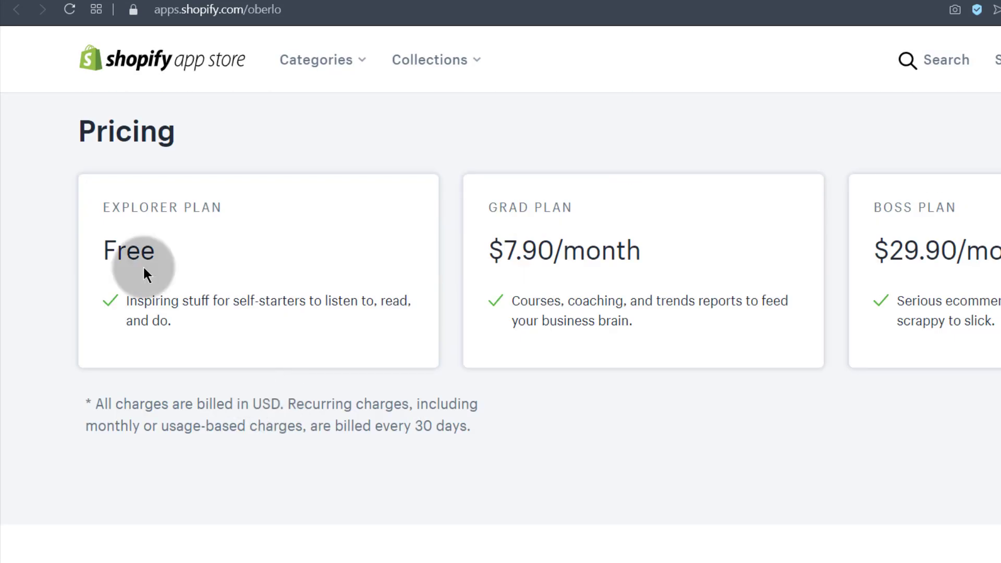
{"action": "scroll", "coordinate": [228, 395], "scroll_direction": "up", "scroll_amount": 3}
{"action": "scroll", "coordinate": [264, 448], "scroll_direction": "down", "scroll_amount": 20}
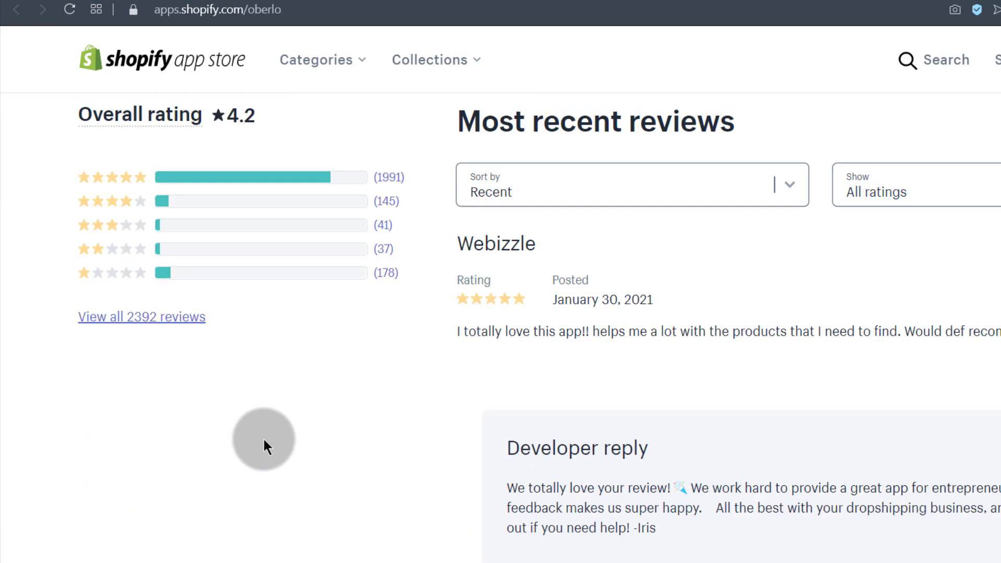
{"action": "scroll", "coordinate": [309, 424], "scroll_direction": "up", "scroll_amount": 20}
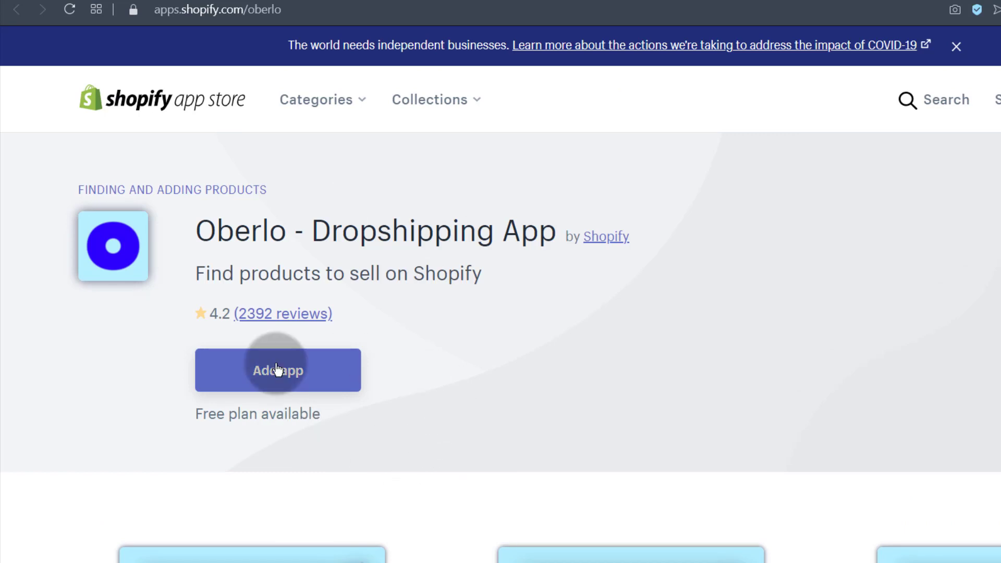
{"action": "left_click", "coordinate": [257, 372]}
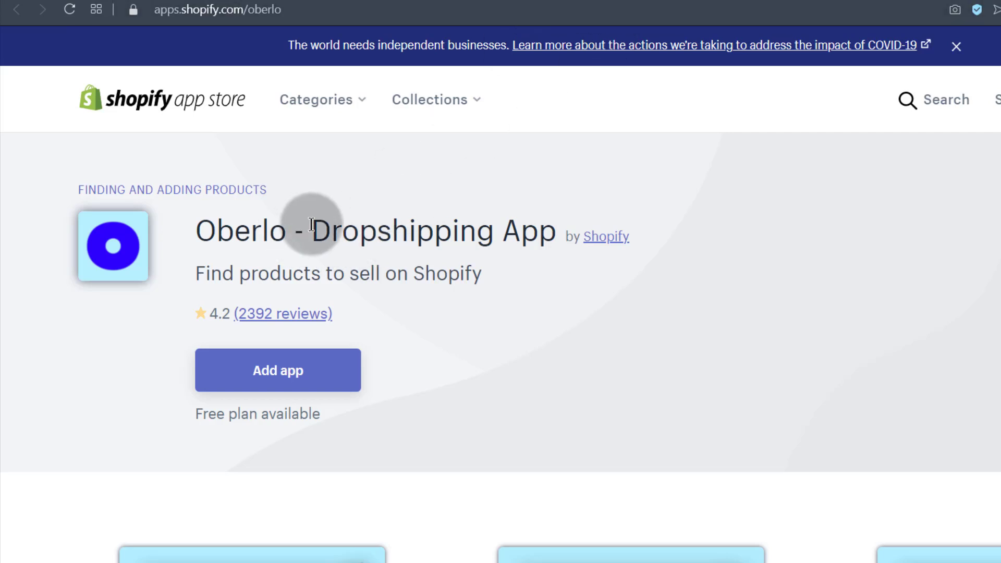
{"action": "left_click_drag", "start_coordinate": [311, 225], "coordinate": [519, 230]}
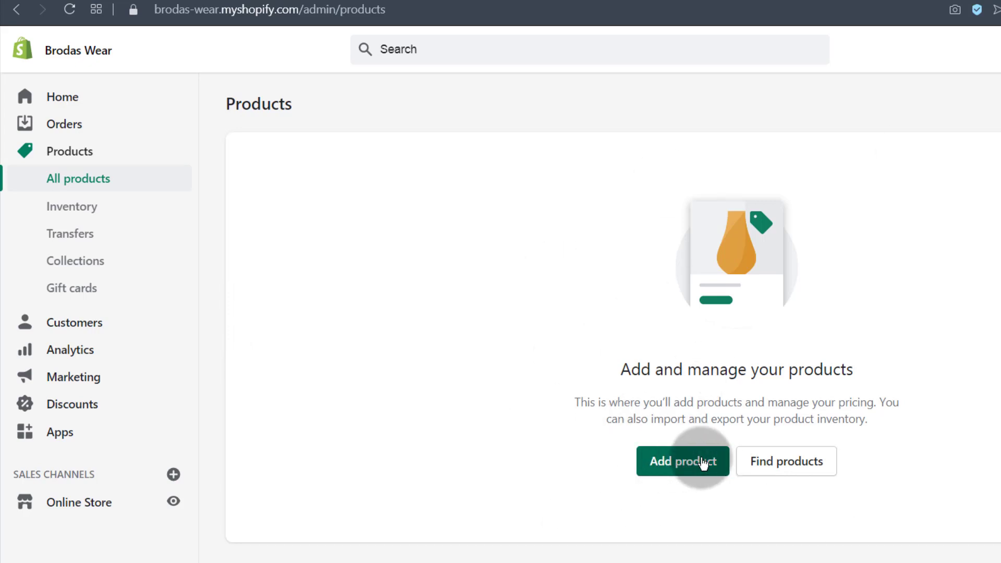
Open the Find products link from the empty Products page in a new browser tab and switch to it
{"action": "right_click", "coordinate": [776, 464]}
{"action": "left_click", "coordinate": [833, 265]}
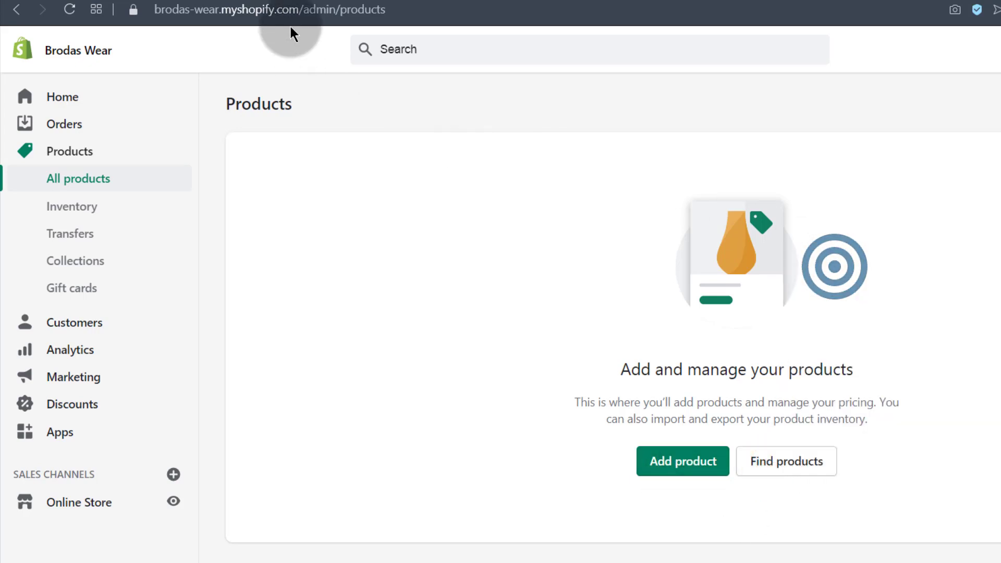
{"action": "left_click", "coordinate": [276, 0]}
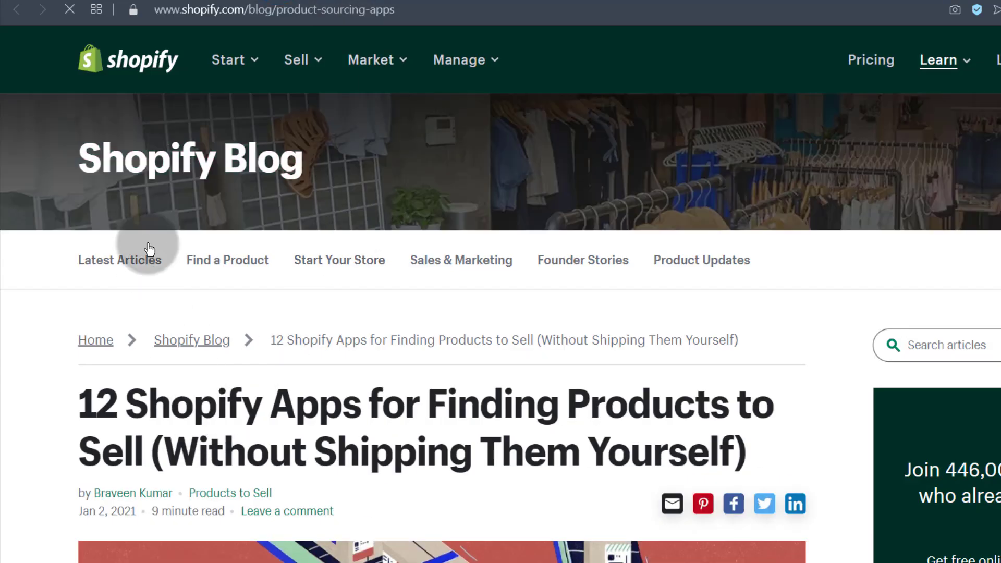
Read through the Shopify Blog article's list of dropshipping apps for sourcing products and its section on Oberlo
{"action": "scroll", "coordinate": [272, 413], "scroll_direction": "down", "scroll_amount": 15}
{"action": "scroll", "coordinate": [286, 440], "scroll_direction": "down", "scroll_amount": 8}
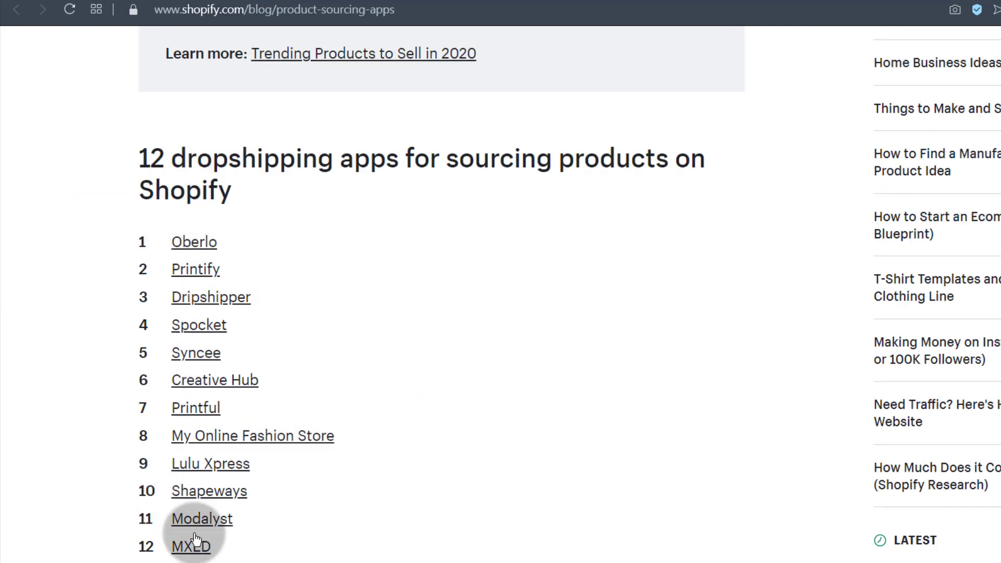
{"action": "scroll", "coordinate": [348, 421], "scroll_direction": "down", "scroll_amount": 8}
{"action": "scroll", "coordinate": [346, 420], "scroll_direction": "down", "scroll_amount": 20}
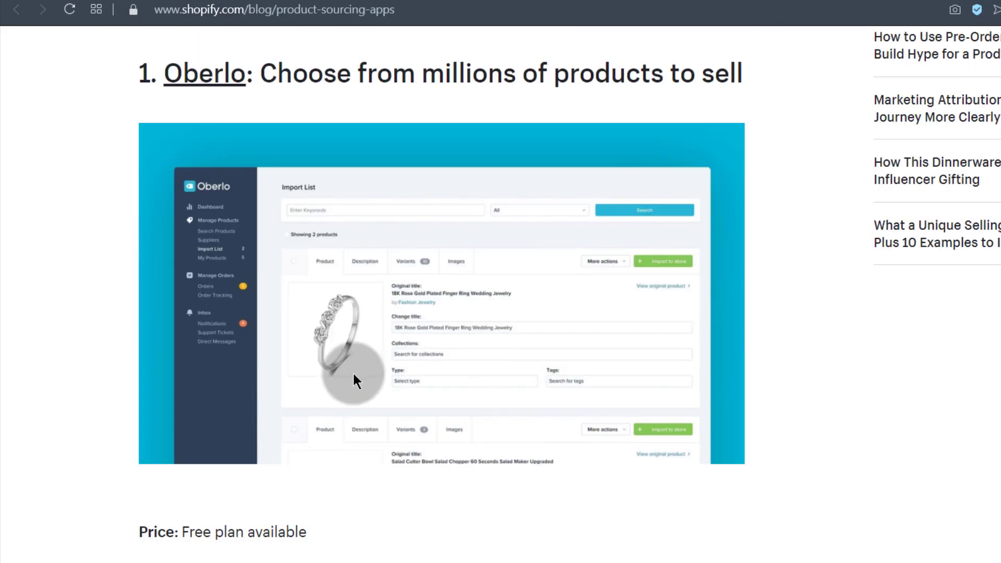
{"action": "scroll", "coordinate": [302, 384], "scroll_direction": "up", "scroll_amount": 15}
{"action": "scroll", "coordinate": [292, 415], "scroll_direction": "up", "scroll_amount": 20}
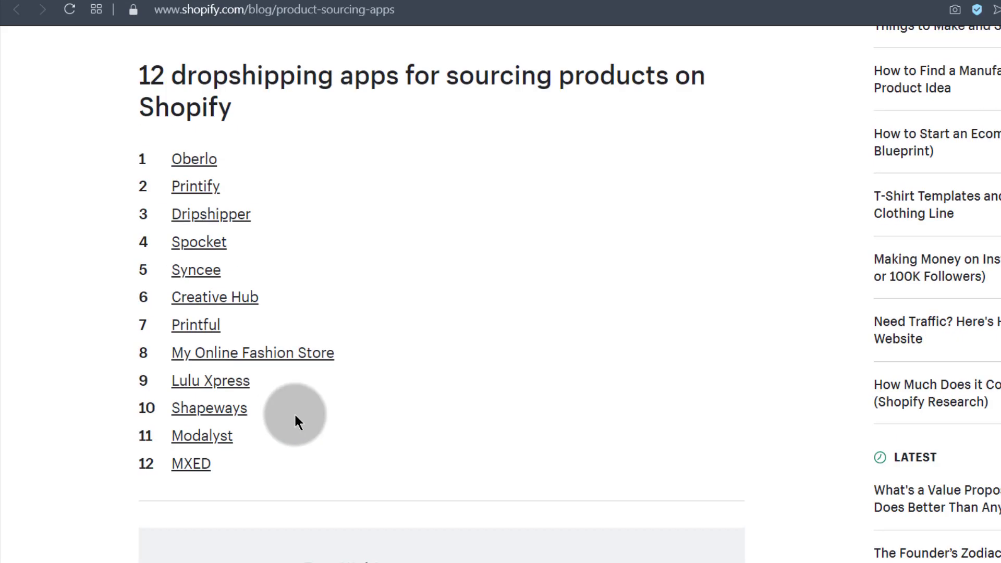
{"action": "scroll", "coordinate": [271, 469], "scroll_direction": "down", "scroll_amount": 6}
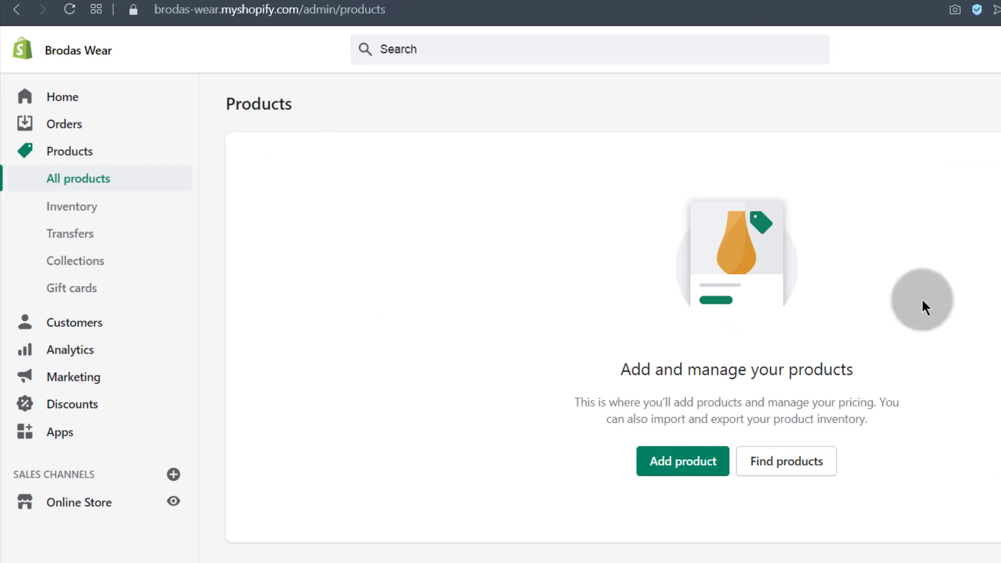
Start adding a new product, and switch to Product samples.odt in LibreOffice Writer to review the sample descriptions
{"action": "left_click", "coordinate": [676, 463]}
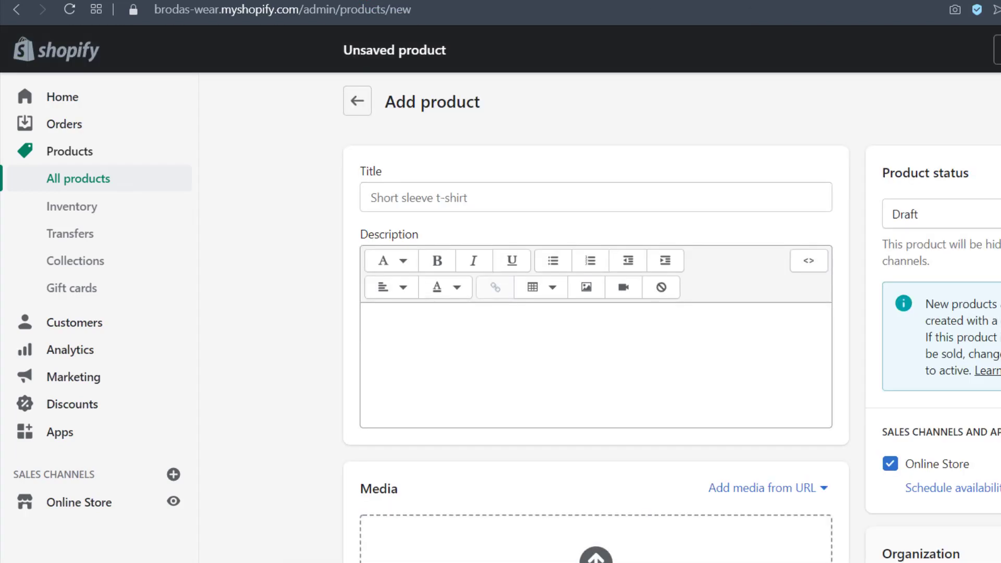
{"action": "key", "text": "alt+Tab"}
{"action": "scroll", "coordinate": [573, 328], "scroll_direction": "down", "scroll_amount": 15}
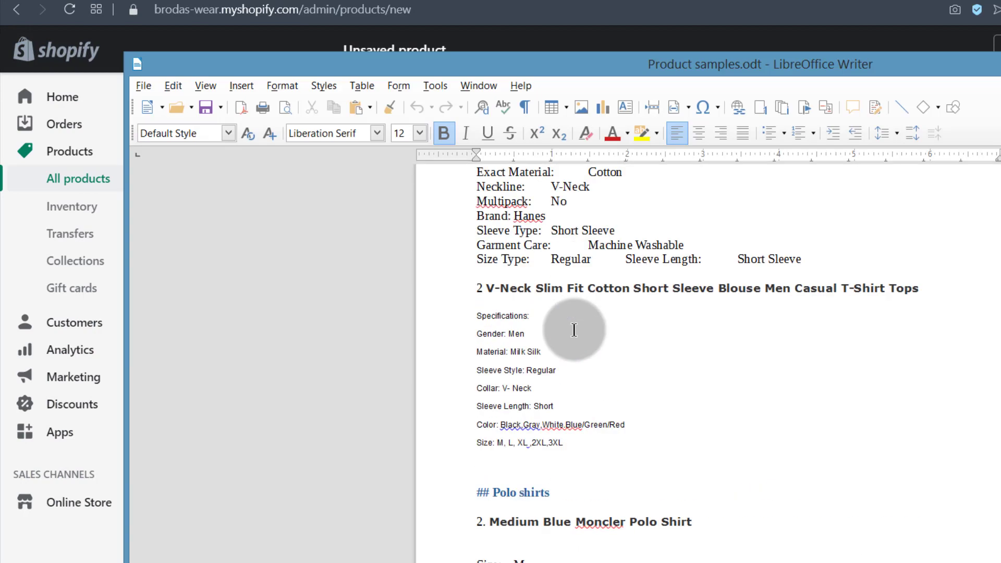
{"action": "scroll", "coordinate": [575, 336], "scroll_direction": "down", "scroll_amount": 6}
{"action": "scroll", "coordinate": [577, 339], "scroll_direction": "up", "scroll_amount": 15}
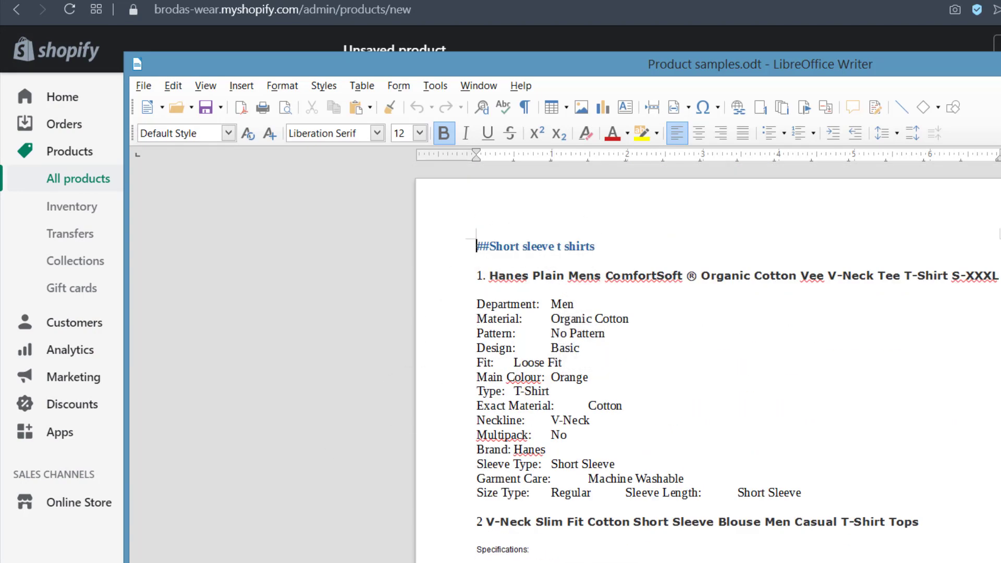
Switch to File Explorer, look through the shirt pictures in the 2 Shopify folder, and minimize the window
{"action": "key", "text": "alt+Tab"}
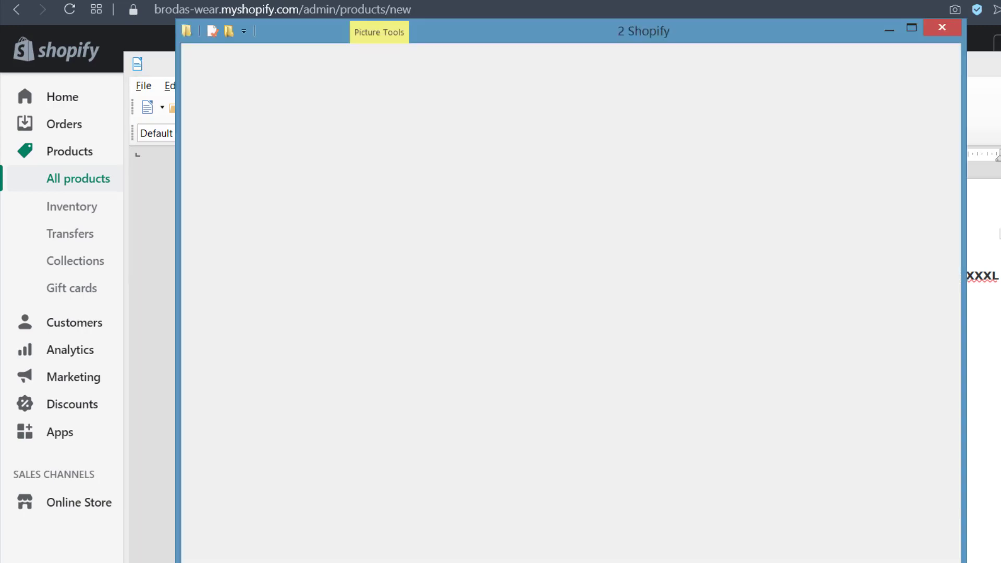
{"action": "scroll", "coordinate": [554, 427], "scroll_direction": "down", "scroll_amount": 3}
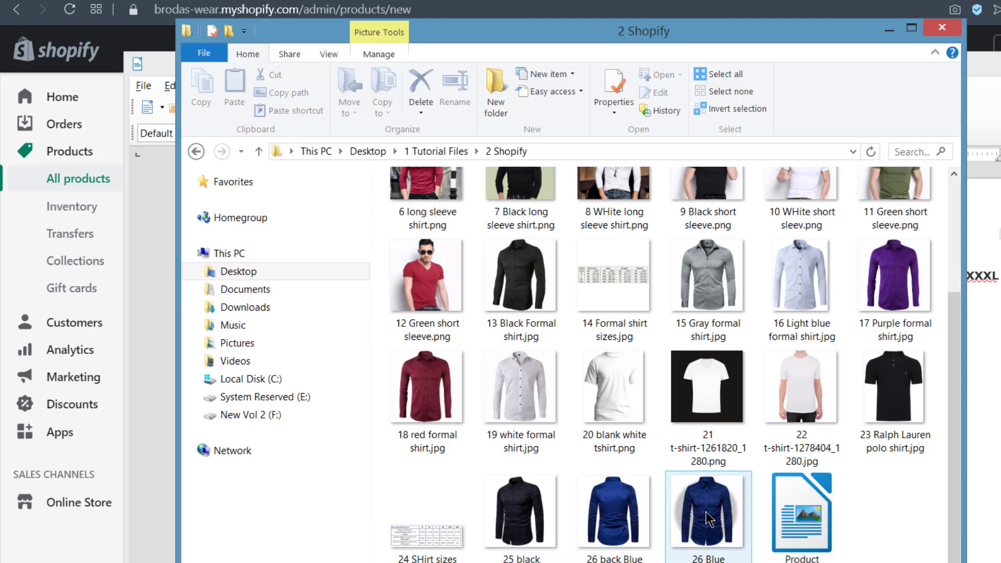
{"action": "scroll", "coordinate": [651, 363], "scroll_direction": "up", "scroll_amount": 3}
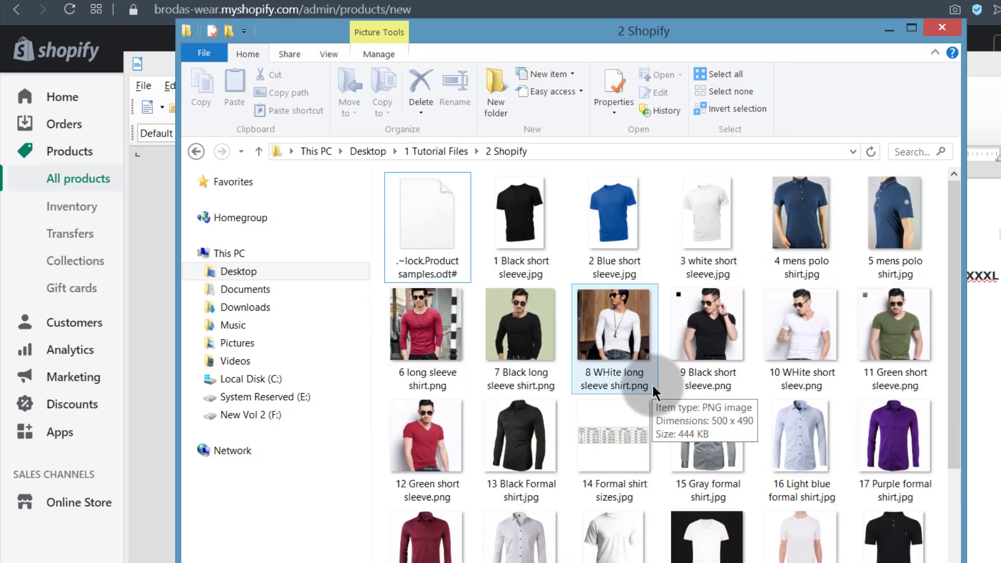
{"action": "left_click", "coordinate": [889, 28]}
Review the shirt categories and product specifications in Product samples.odt, returning to the short sleeve t shirts heading
{"action": "left_click_drag", "start_coordinate": [424, 241], "coordinate": [620, 241]}
{"action": "scroll", "coordinate": [547, 384], "scroll_direction": "down", "scroll_amount": 1}
{"action": "scroll", "coordinate": [547, 384], "scroll_direction": "down", "scroll_amount": 8}
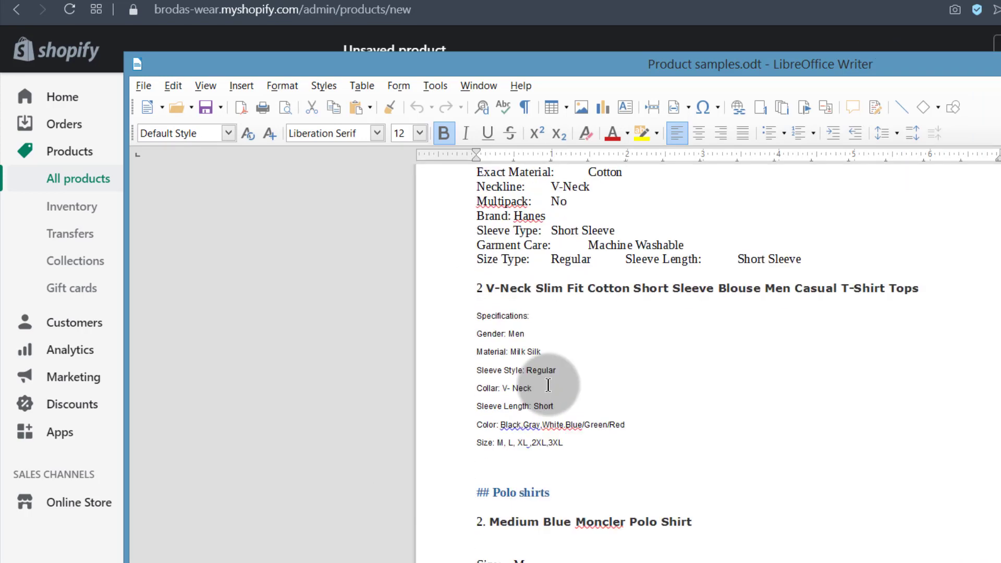
{"action": "left_click", "coordinate": [508, 385]}
{"action": "scroll", "coordinate": [618, 428], "scroll_direction": "down", "scroll_amount": 20}
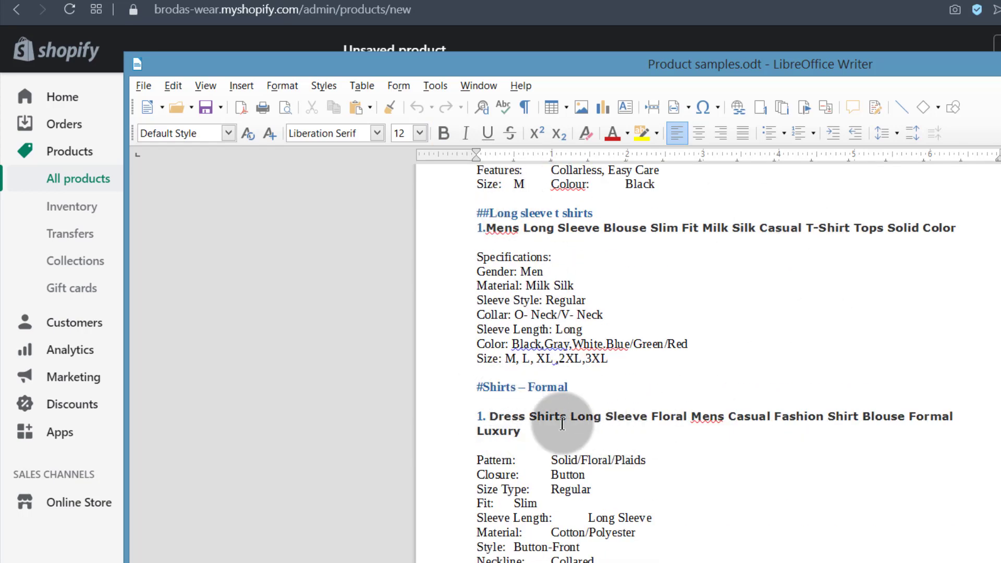
{"action": "scroll", "coordinate": [573, 443], "scroll_direction": "up", "scroll_amount": 18}
{"action": "scroll", "coordinate": [571, 433], "scroll_direction": "up", "scroll_amount": 6}
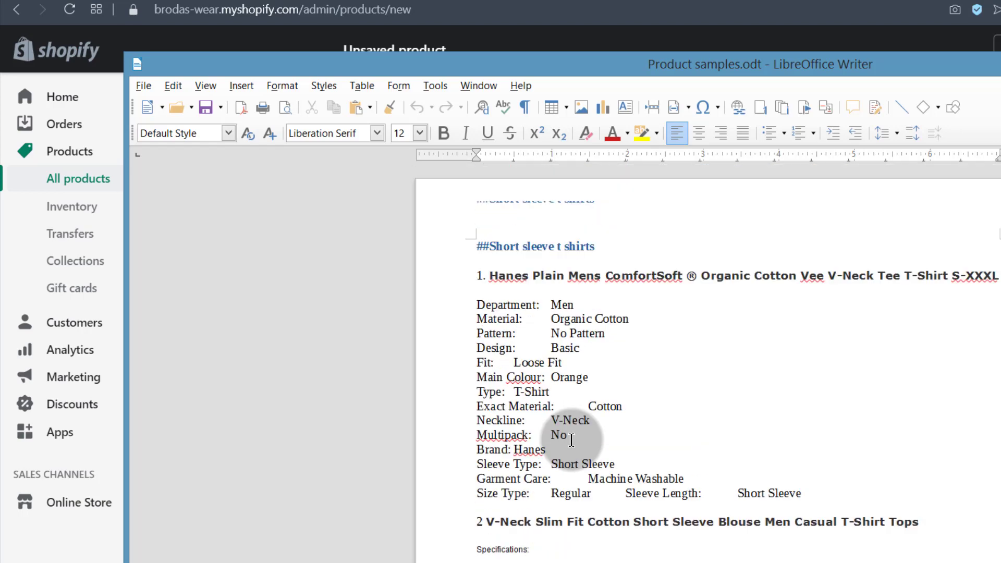
{"action": "left_click_drag", "start_coordinate": [595, 245], "coordinate": [485, 243]}
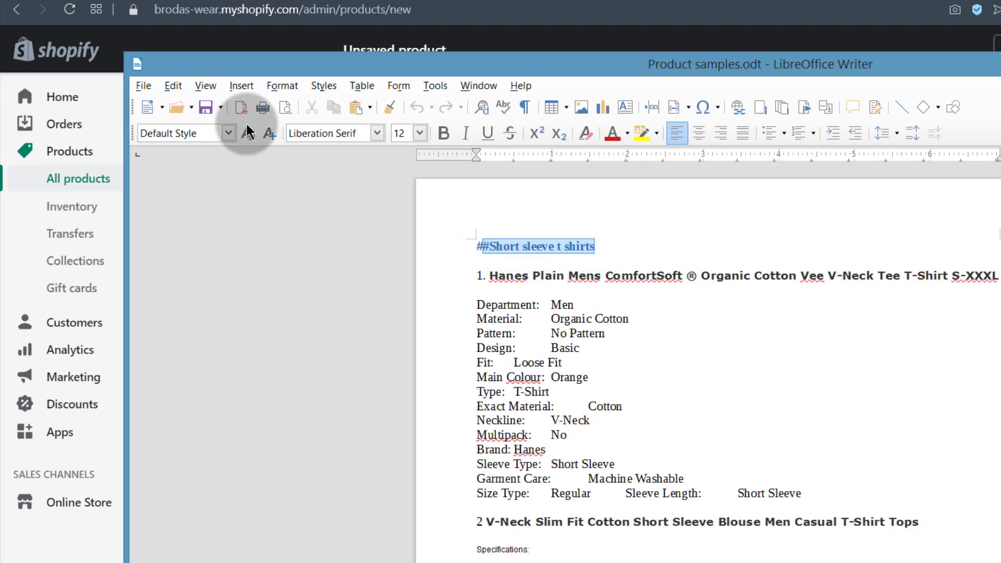
{"action": "left_click", "coordinate": [109, 11]}
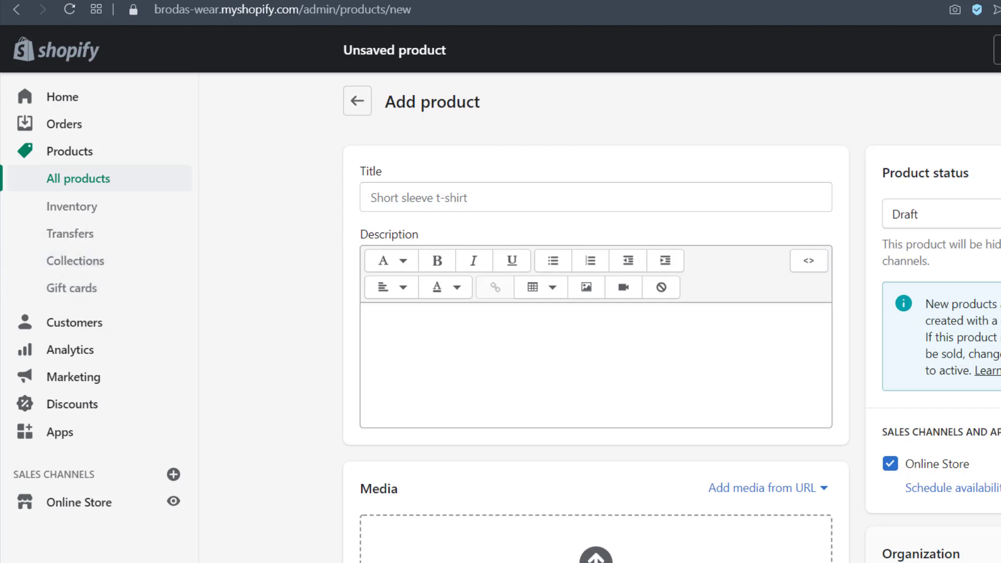
{"action": "key", "text": "alt+Tab"}
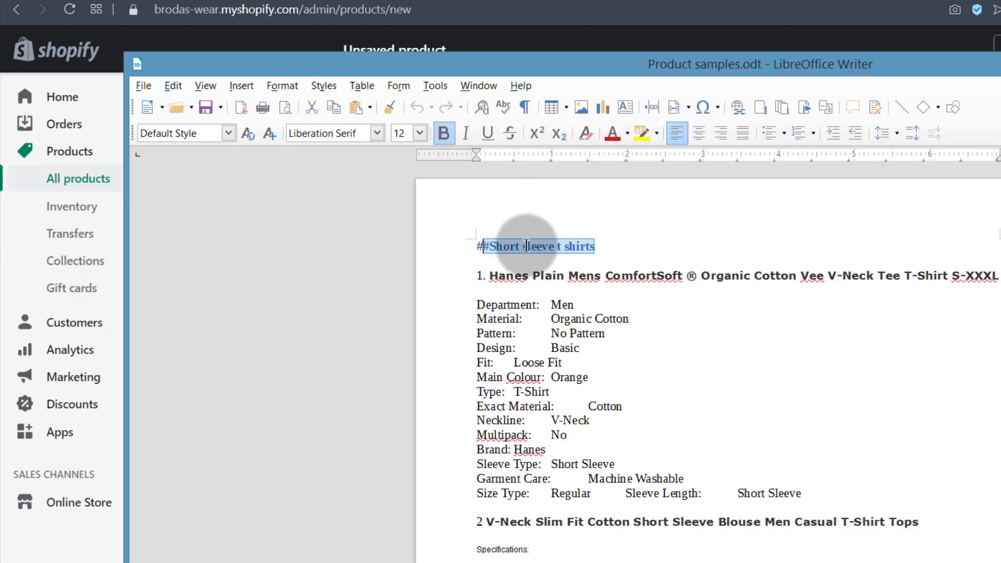
{"action": "left_click_drag", "start_coordinate": [489, 247], "coordinate": [597, 251]}
{"action": "left_click", "coordinate": [535, 290]}
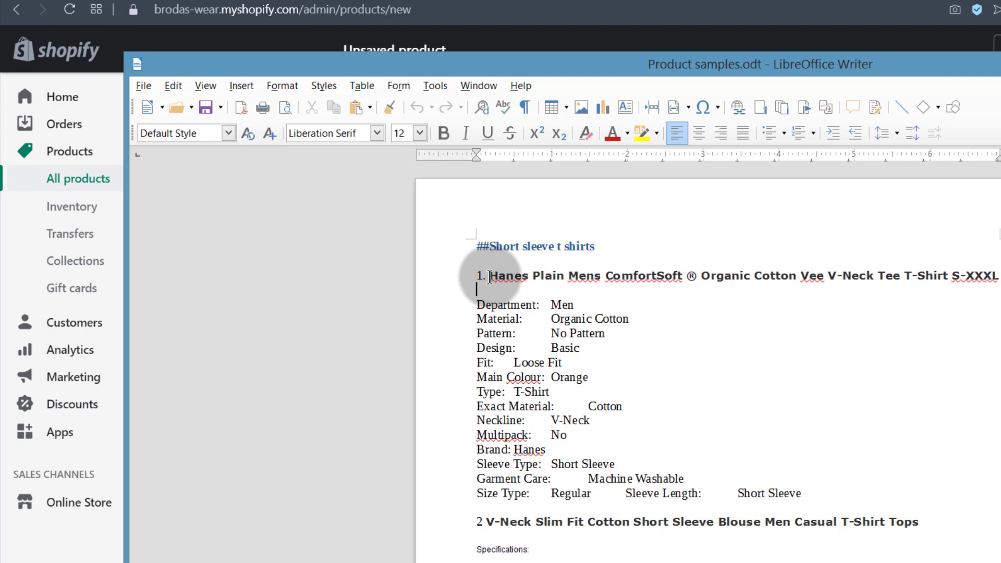
Copy the first T-shirt's name from the document into the product title as "Hanes Plain Mens Comfort Soft ® Organic Cotton Vee V-Neck Tee T-Shirt"
{"action": "left_click_drag", "start_coordinate": [490, 277], "coordinate": [999, 276]}
{"action": "key", "text": "ctrl+c"}
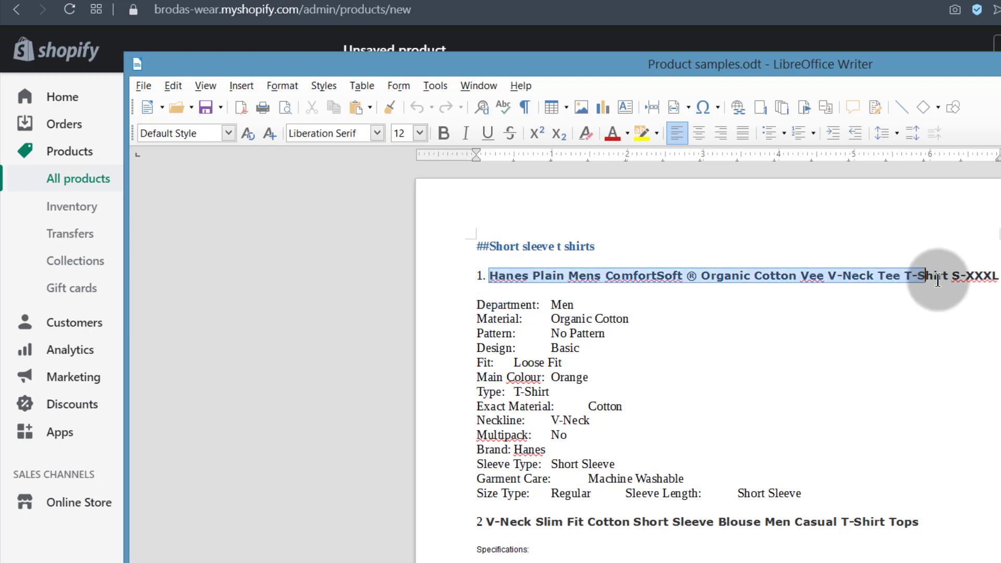
{"action": "key", "text": "alt+Tab"}
{"action": "left_click", "coordinate": [404, 197]}
{"action": "right_click", "coordinate": [404, 197]}
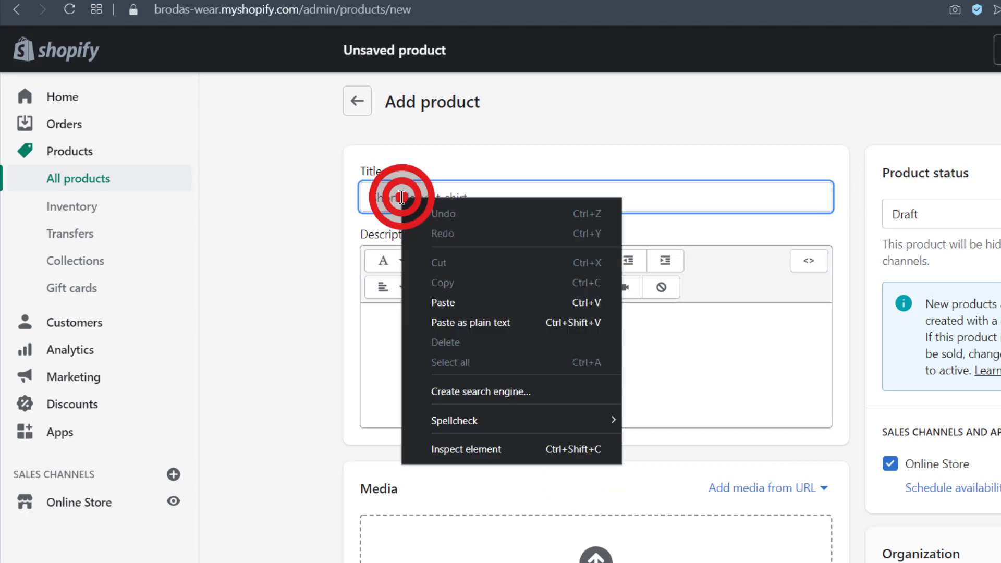
{"action": "left_click", "coordinate": [462, 302]}
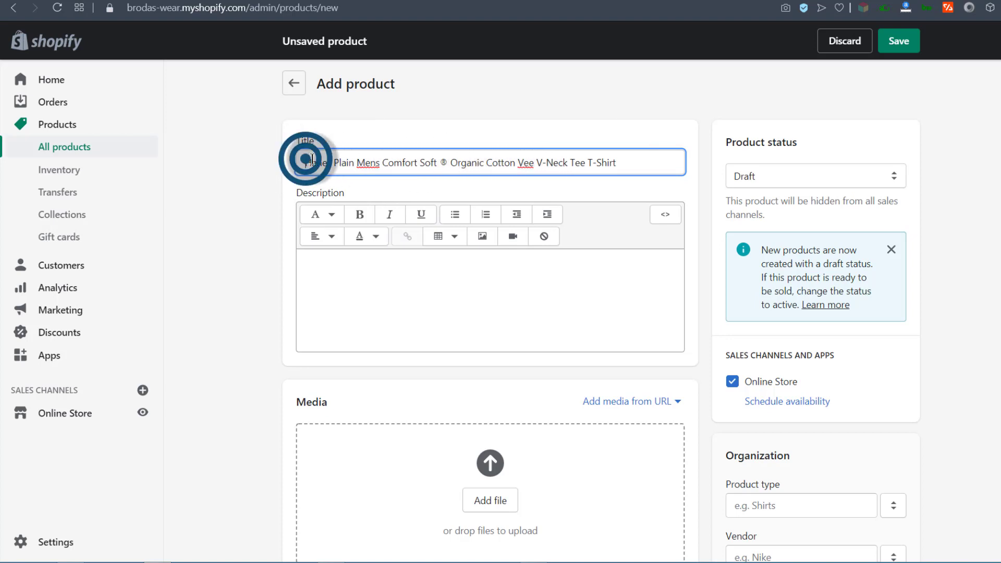
{"action": "left_click_drag", "start_coordinate": [312, 159], "coordinate": [407, 162]}
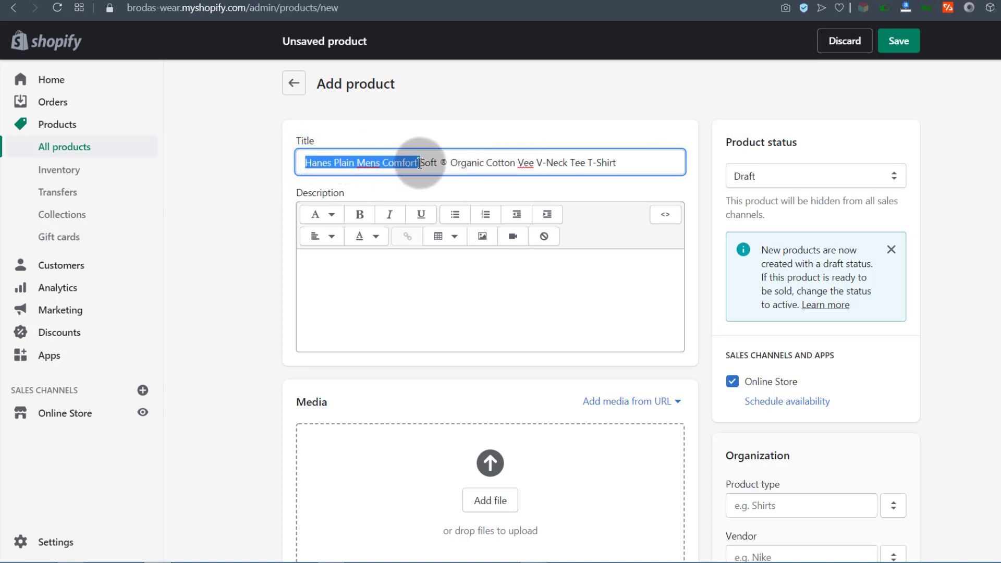
Reword the product title to "Hanes Plain Mens Comfort T-Shirt Soft Cotton V-Neck Tee"
{"action": "left_click", "coordinate": [419, 169]}
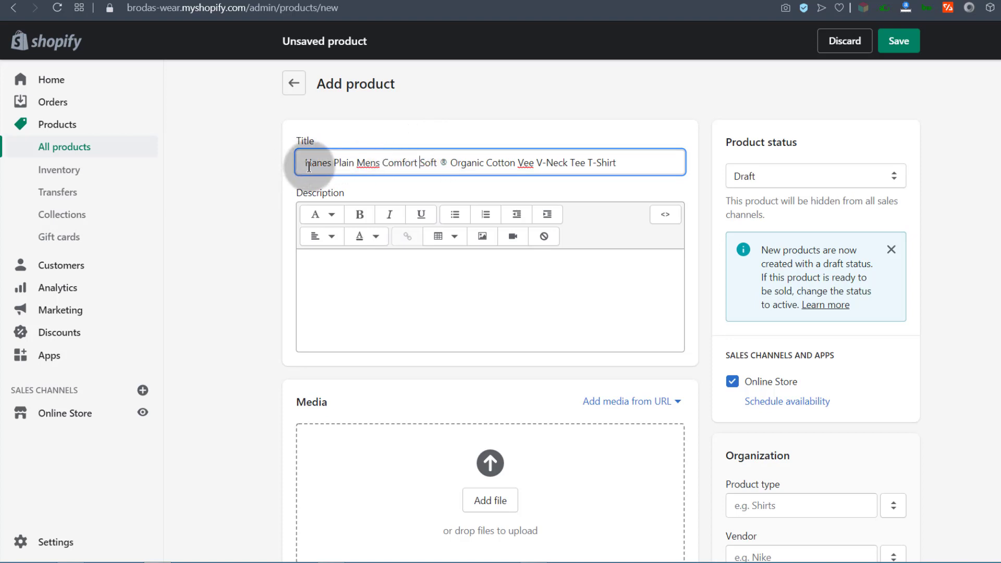
{"action": "left_click_drag", "start_coordinate": [585, 161], "coordinate": [438, 166]}
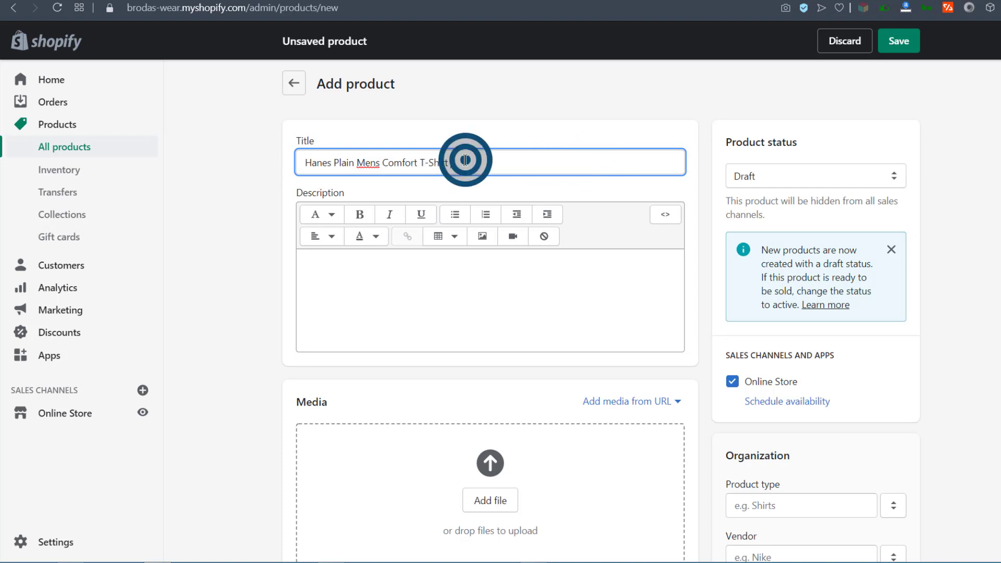
{"action": "scroll", "coordinate": [451, 237], "scroll_direction": "down", "scroll_amount": 1}
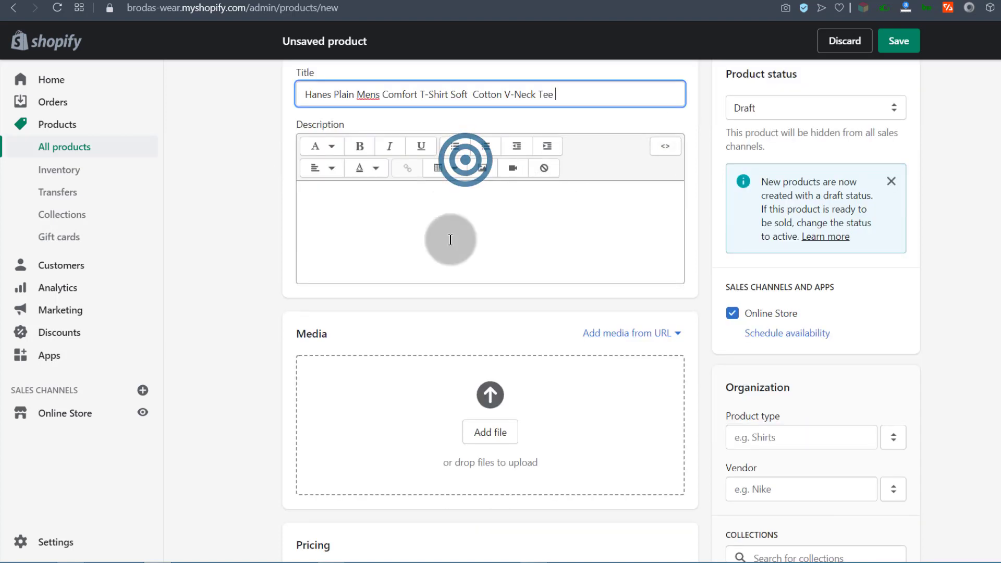
Copy the first T-shirt's specifications, from Department to Sleeve Length, from Product samples.odt in LibreOffice Writer into the Shopify product description
{"action": "left_click", "coordinate": [347, 194]}
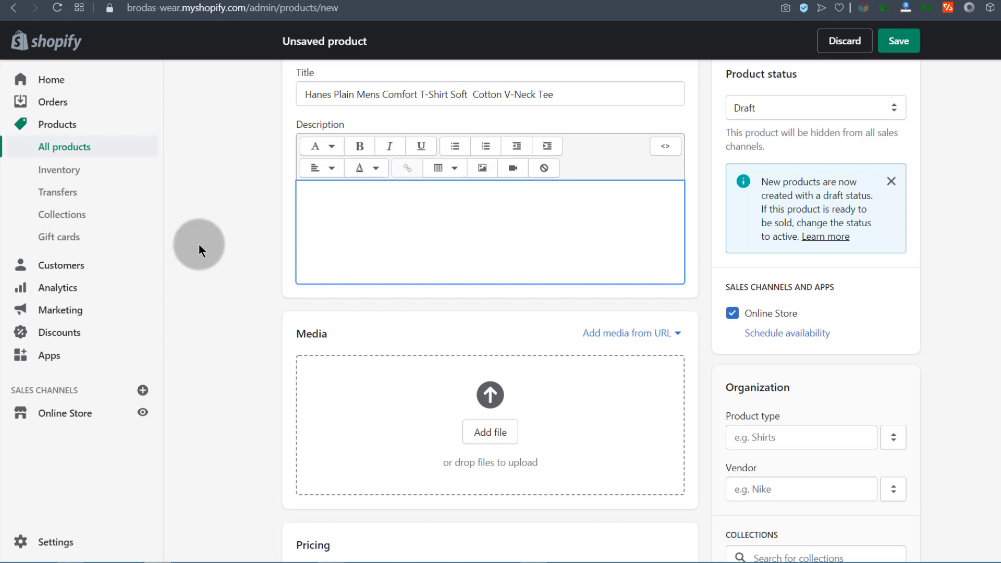
{"action": "scroll", "coordinate": [315, 208], "scroll_direction": "up", "scroll_amount": 2}
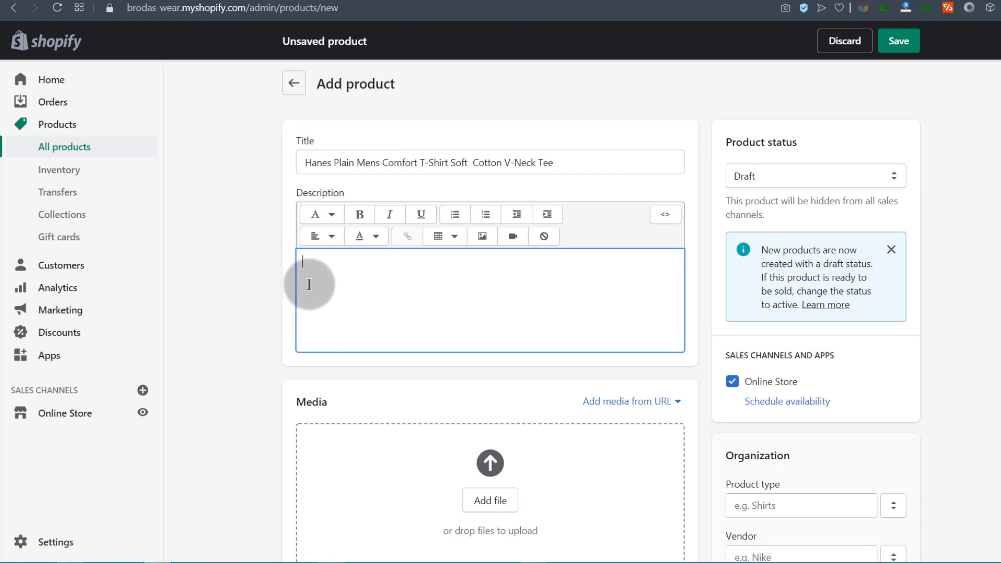
{"action": "mouse_move", "coordinate": [331, 559]}
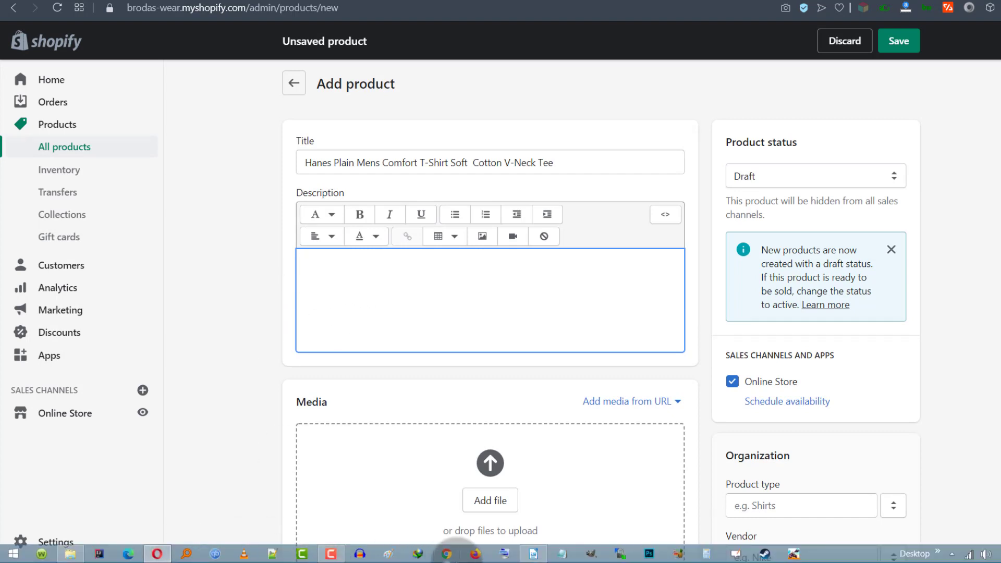
{"action": "left_click", "coordinate": [532, 553]}
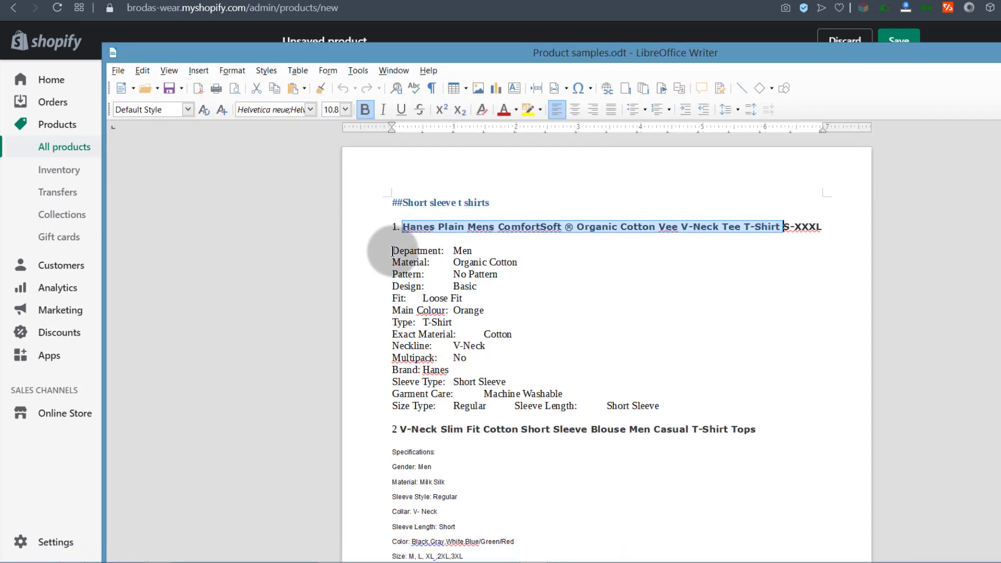
{"action": "left_click_drag", "start_coordinate": [392, 251], "coordinate": [493, 308]}
{"action": "key", "text": "alt+Tab"}
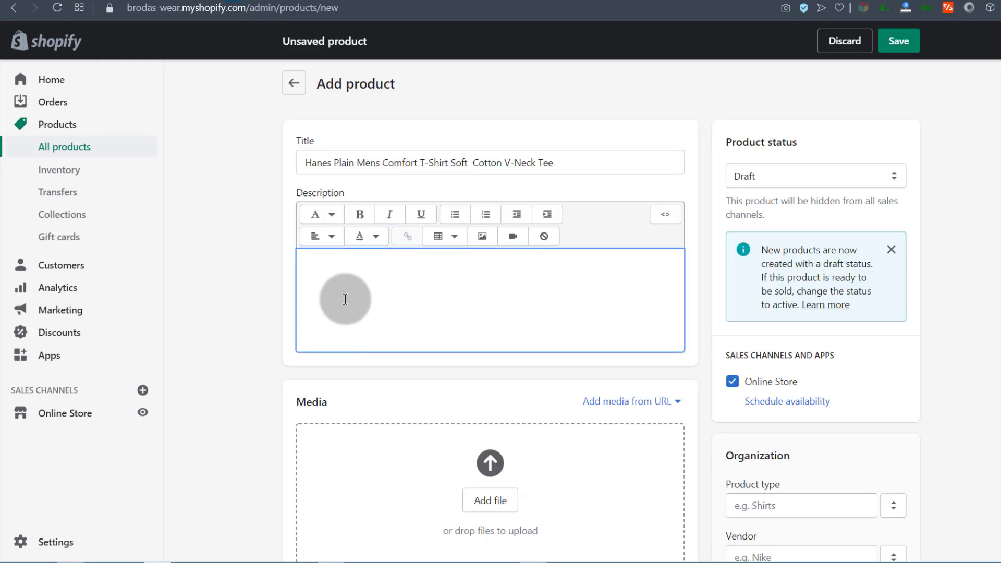
{"action": "left_click", "coordinate": [324, 263]}
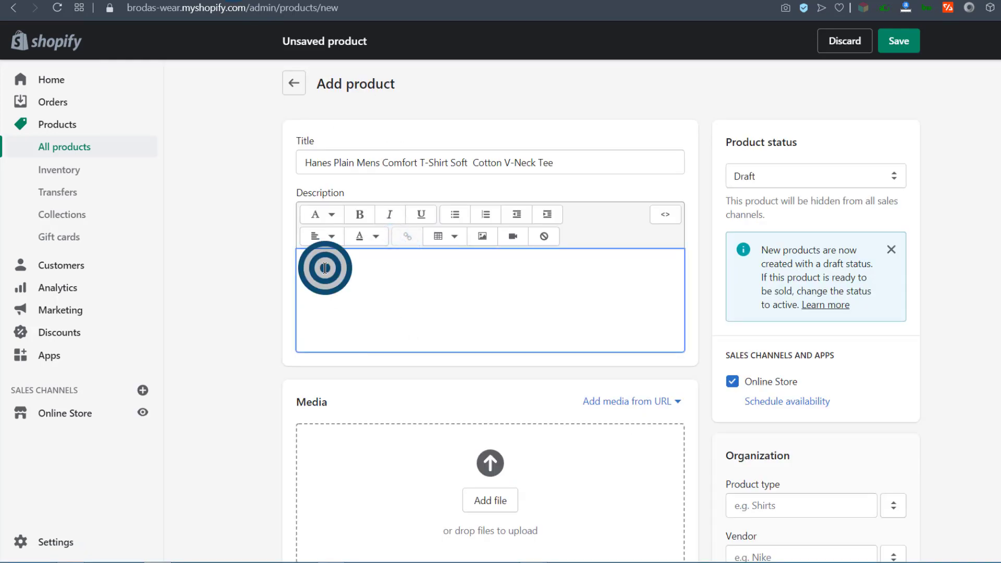
{"action": "right_click", "coordinate": [324, 266]}
{"action": "type", "text": "Department: Men Material: Organic Cotton Pattern: No Pattern Design: Basic Fit: Loose Fit Main Colour: Orange Type: T-Shirt Exact Material: Cotton Neckline: V-Neck Multipack: No Brand: Hanes Sleeve Type: Short Sleeve Garment Care: Machine Washable Size Type: Regular Sleeve Length: Short Sleeve"}
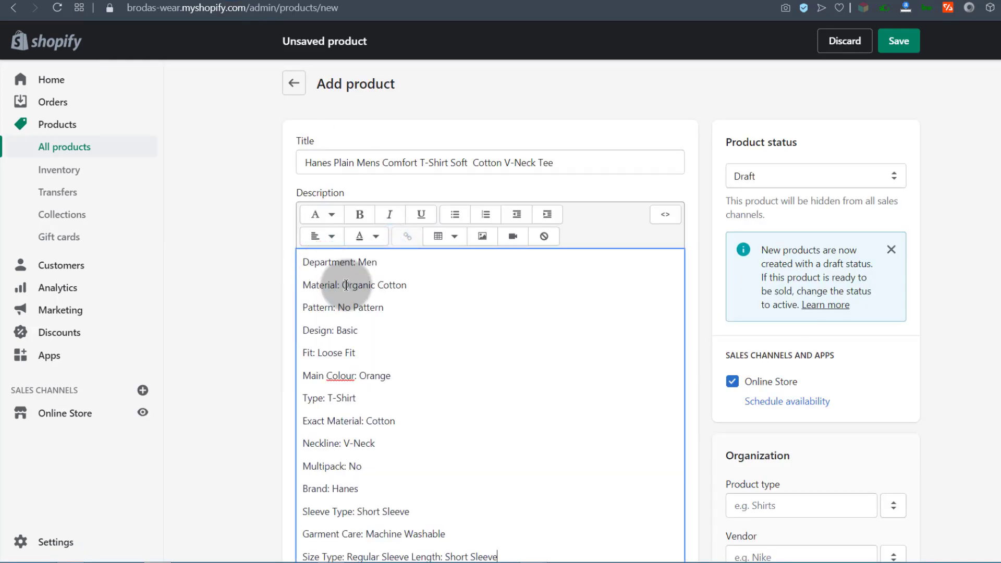
Format all the specification lines in the description as a bulleted list
{"action": "scroll", "coordinate": [363, 374], "scroll_direction": "down", "scroll_amount": 5}
{"action": "scroll", "coordinate": [350, 264], "scroll_direction": "up", "scroll_amount": 5}
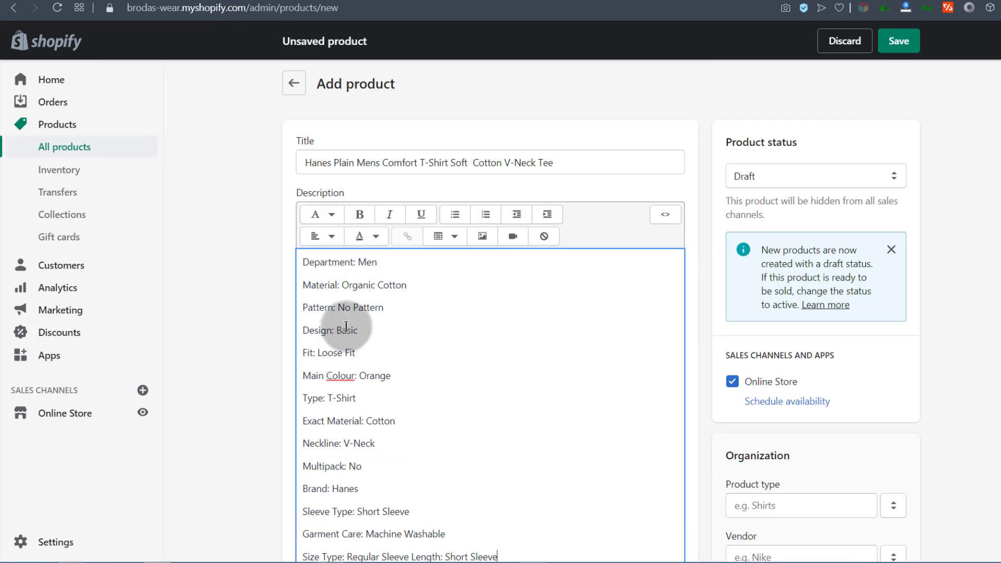
{"action": "left_click_drag", "start_coordinate": [303, 262], "coordinate": [518, 277]}
{"action": "scroll", "coordinate": [490, 267], "scroll_direction": "up", "scroll_amount": 2}
{"action": "left_click", "coordinate": [454, 205]}
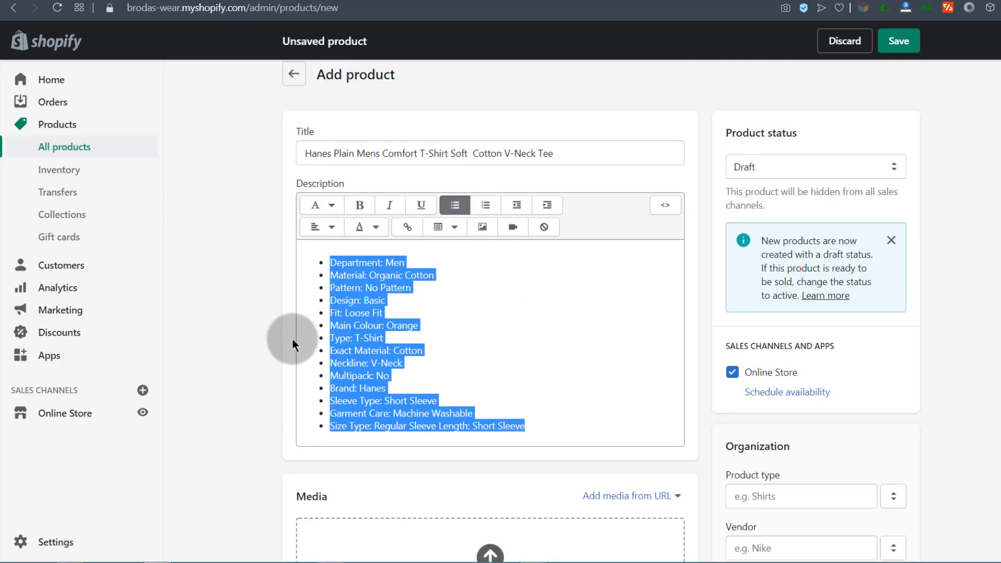
{"action": "left_click", "coordinate": [331, 338]}
Add the line "Product Features" above the bulleted list and format it as Heading 2
{"action": "left_click", "coordinate": [314, 255]}
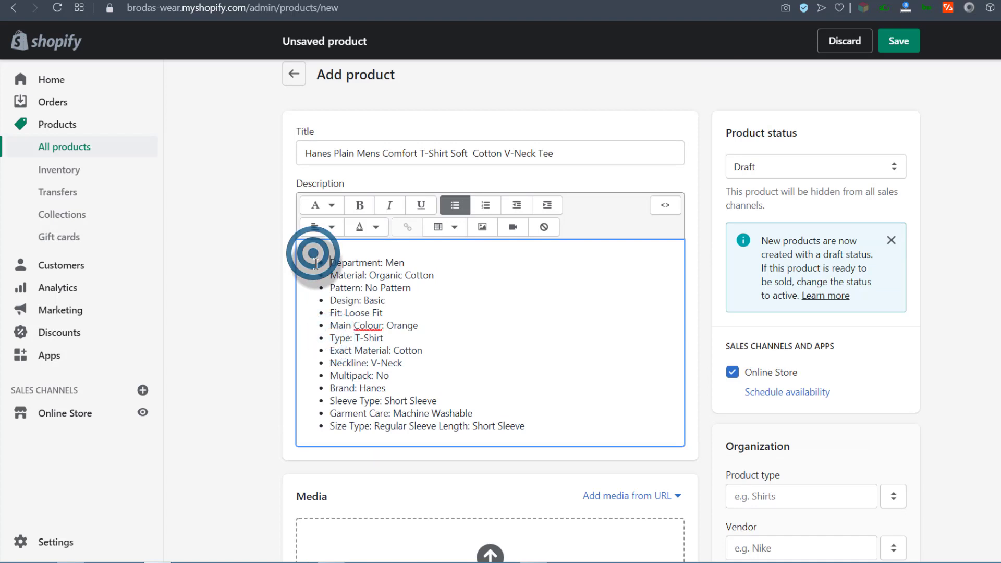
{"action": "key", "text": "Return"}
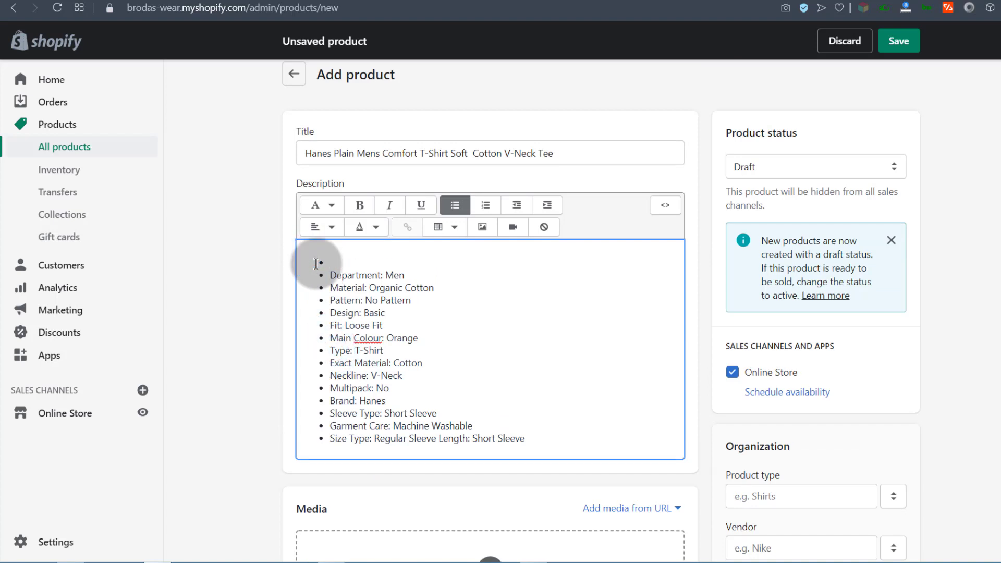
{"action": "key", "text": "BackSpace"}
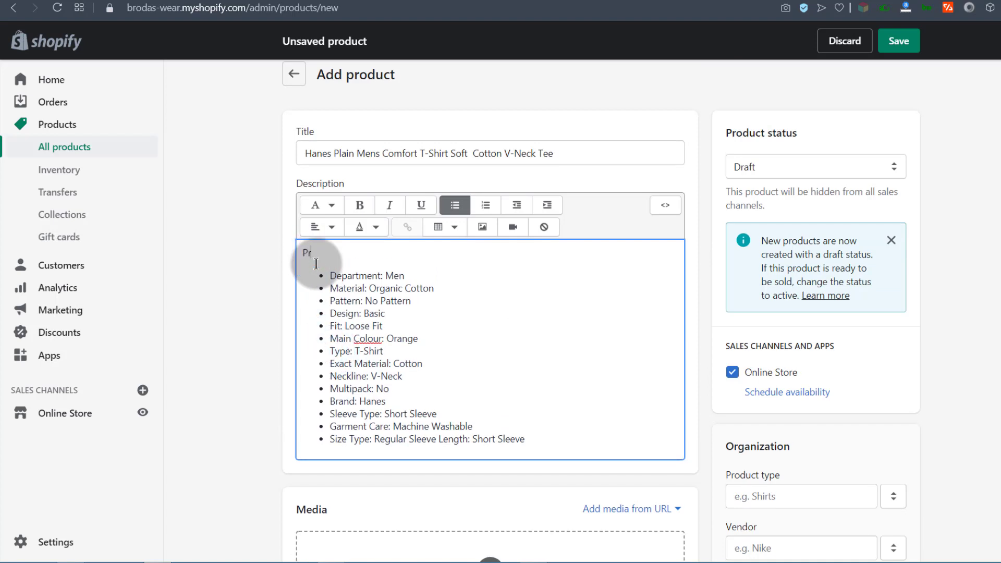
{"action": "type", "text": "Product Features"}
{"action": "left_click_drag", "start_coordinate": [315, 265], "coordinate": [371, 246]}
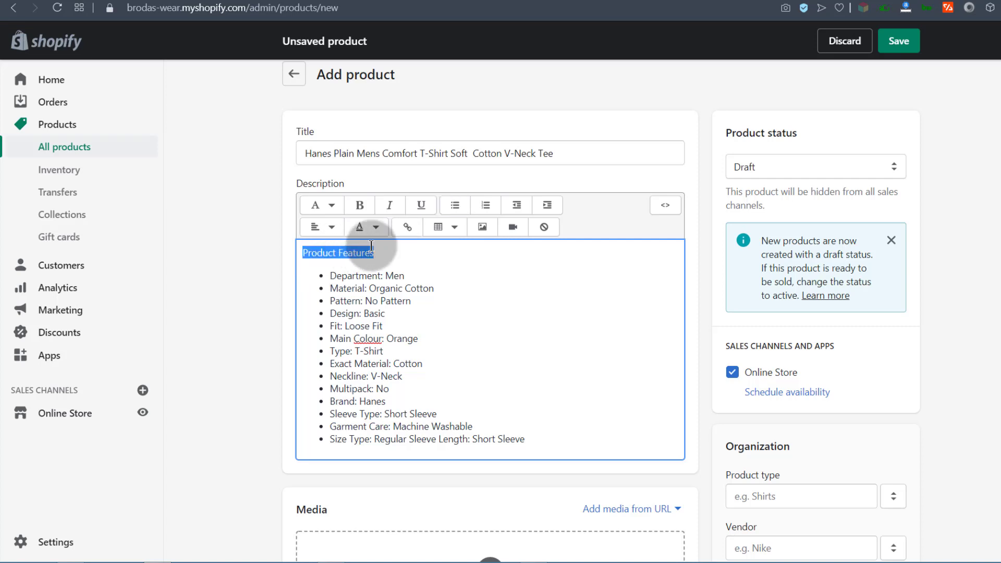
{"action": "left_click", "coordinate": [322, 204]}
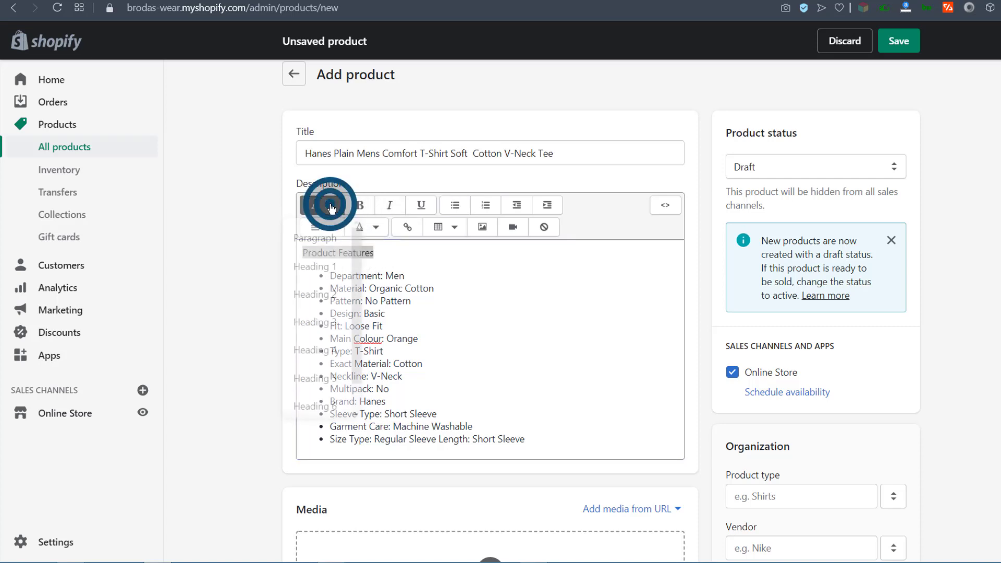
{"action": "left_click", "coordinate": [311, 295]}
{"action": "left_click", "coordinate": [365, 320]}
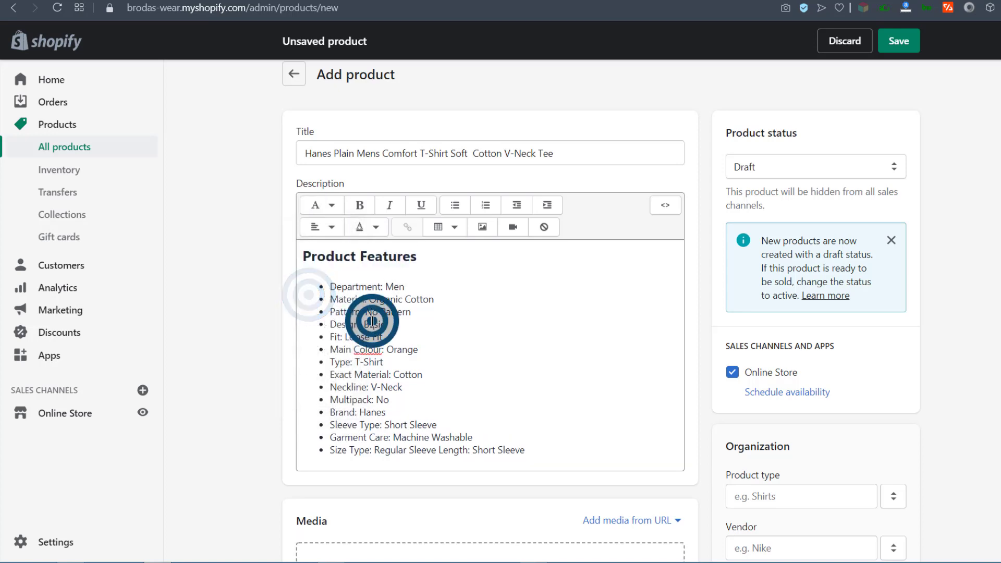
End the bulleted list after the Size Type item and start a new paragraph below it
{"action": "scroll", "coordinate": [474, 358], "scroll_direction": "down", "scroll_amount": 3}
{"action": "scroll", "coordinate": [474, 357], "scroll_direction": "up", "scroll_amount": 3}
{"action": "left_click", "coordinate": [536, 447]}
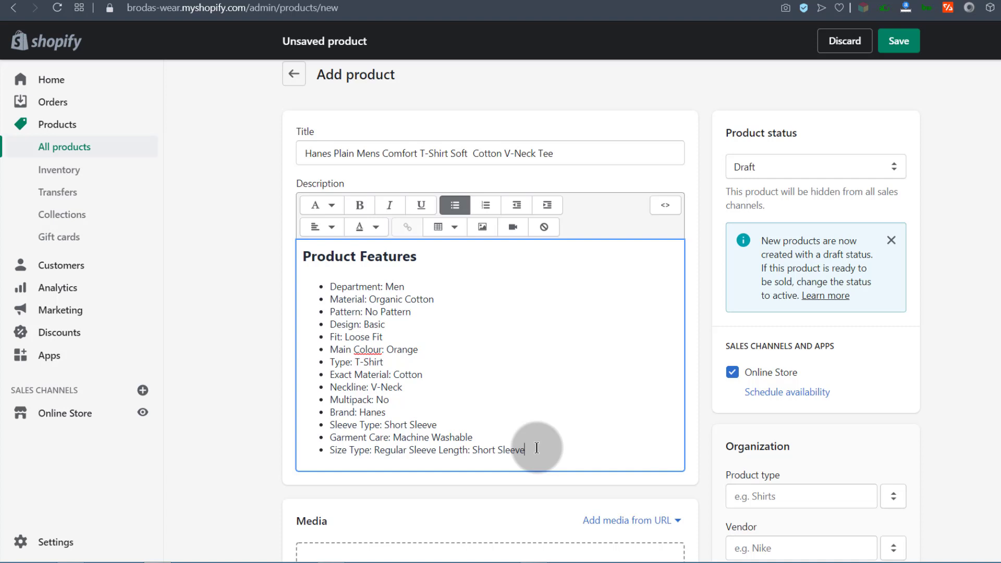
{"action": "key", "text": "Return"}
{"action": "key", "text": "Return"}
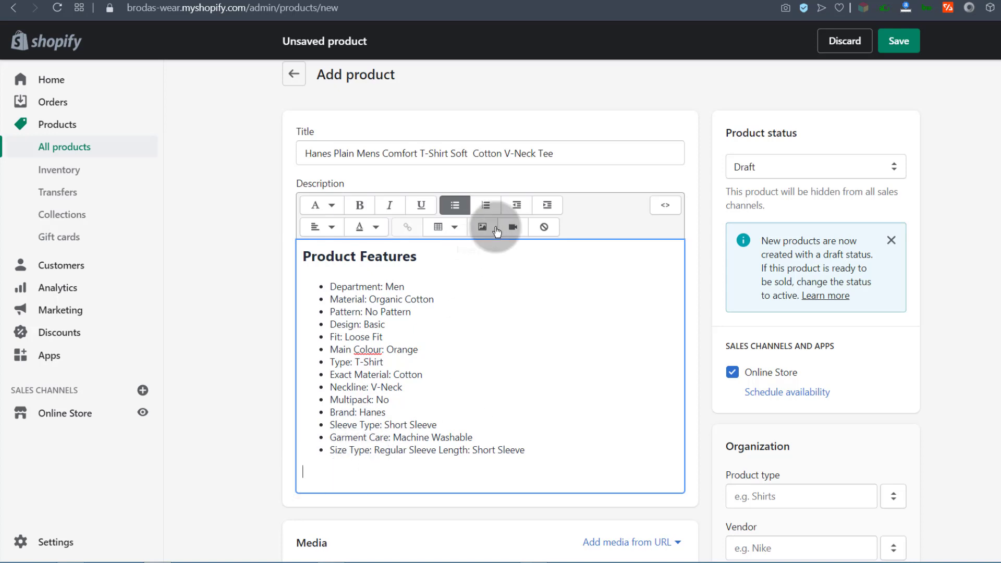
Start inserting an image into the description, upload the black T-shirt picture and select it
{"action": "left_click", "coordinate": [482, 228]}
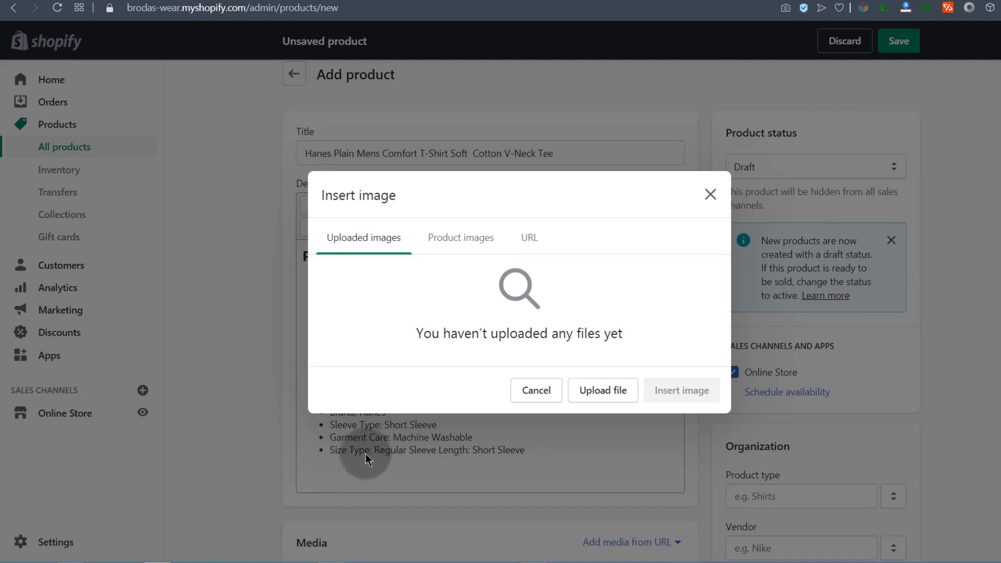
{"action": "left_click", "coordinate": [458, 243]}
{"action": "left_click", "coordinate": [364, 249]}
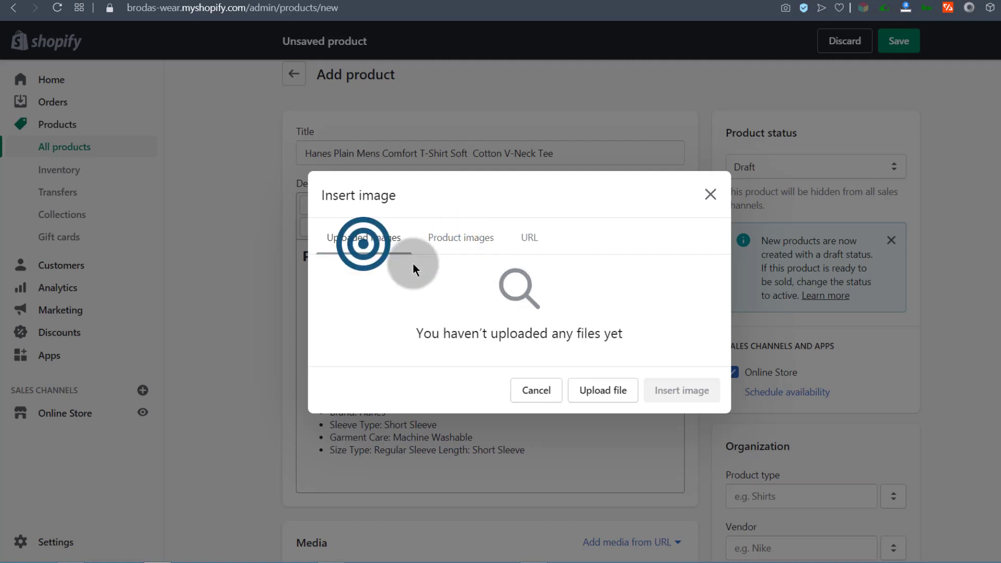
{"action": "left_click", "coordinate": [613, 392]}
{"action": "left_click", "coordinate": [366, 304]}
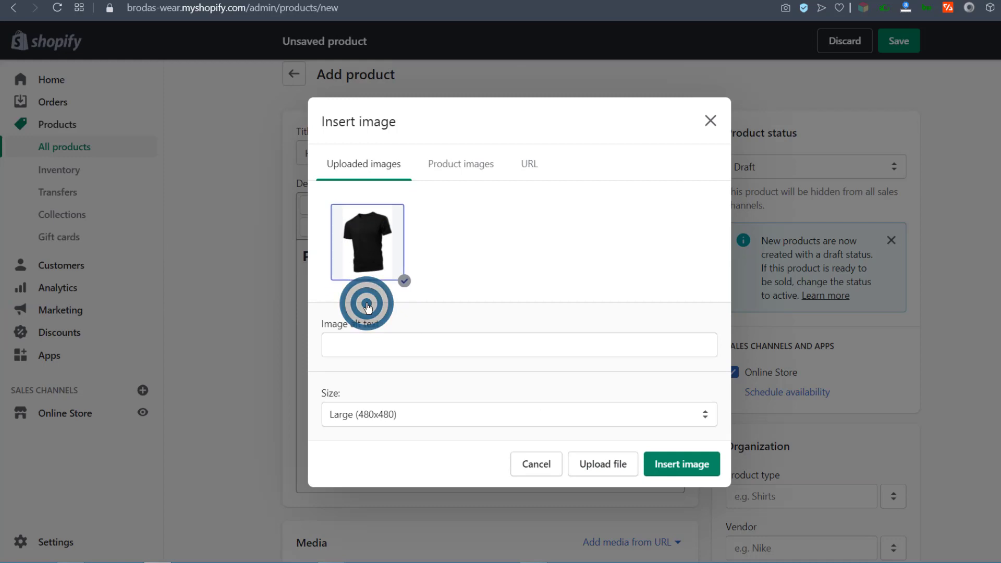
{"action": "left_click", "coordinate": [347, 235]}
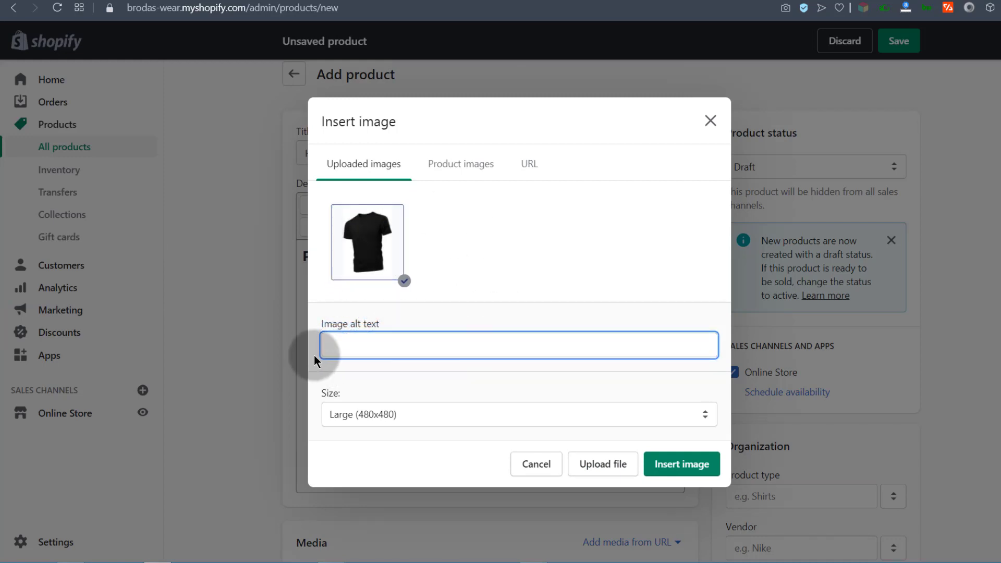
Set the image alt text to "Hanes Plain Mens Comfort", choose the Original size, and insert the image into the description
{"action": "right_click", "coordinate": [332, 341]}
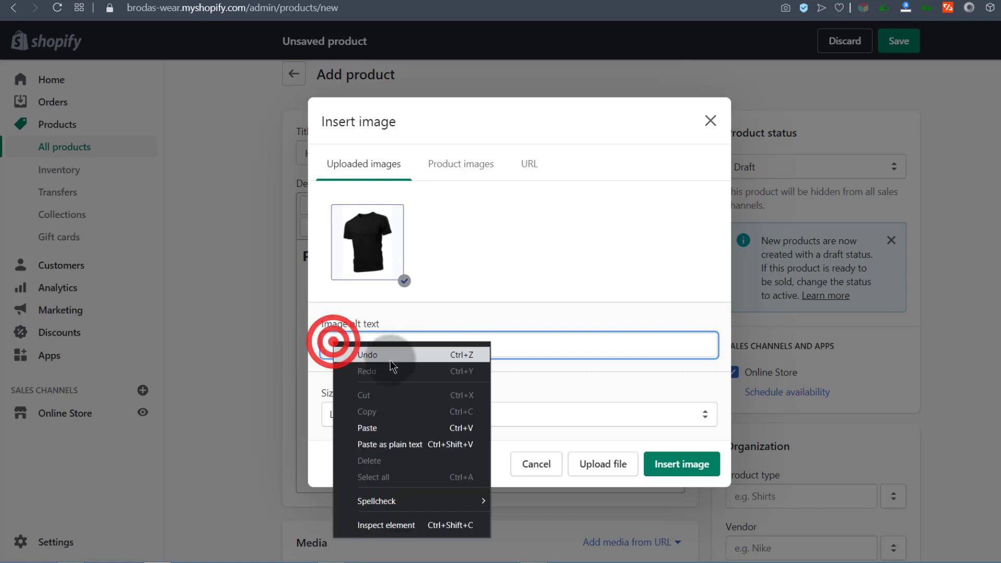
{"action": "left_click", "coordinate": [380, 427]}
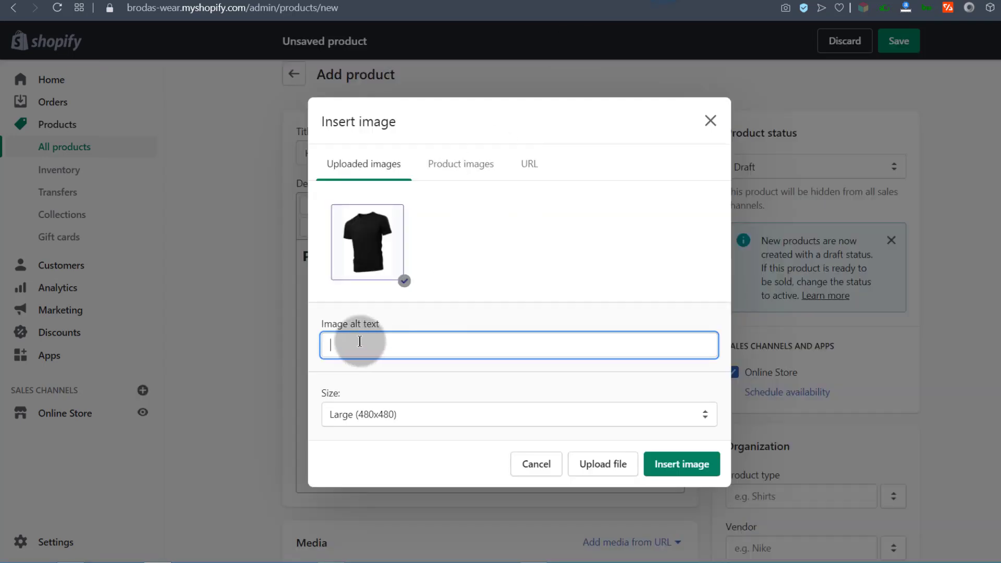
{"action": "right_click", "coordinate": [360, 341]}
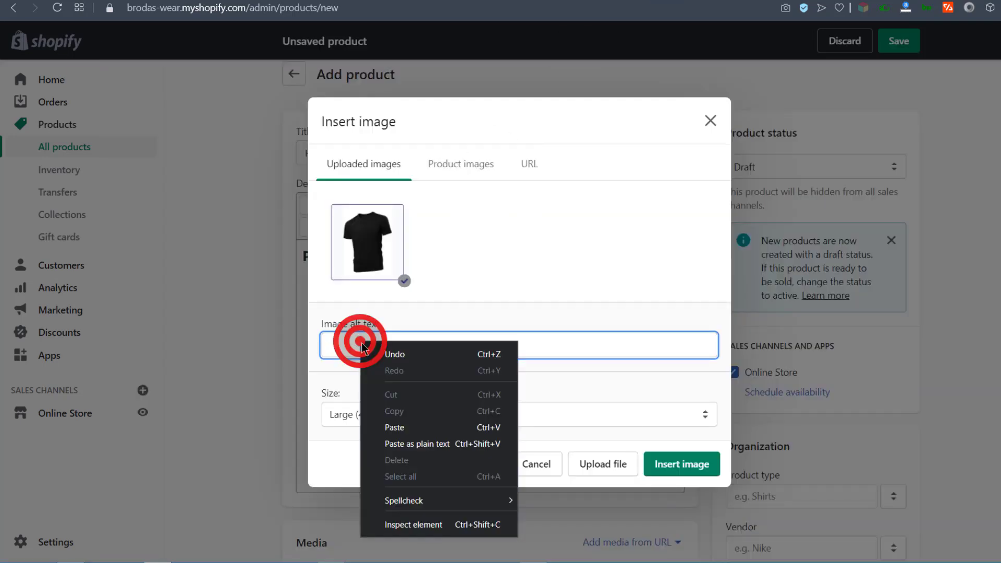
{"action": "left_click", "coordinate": [402, 427]}
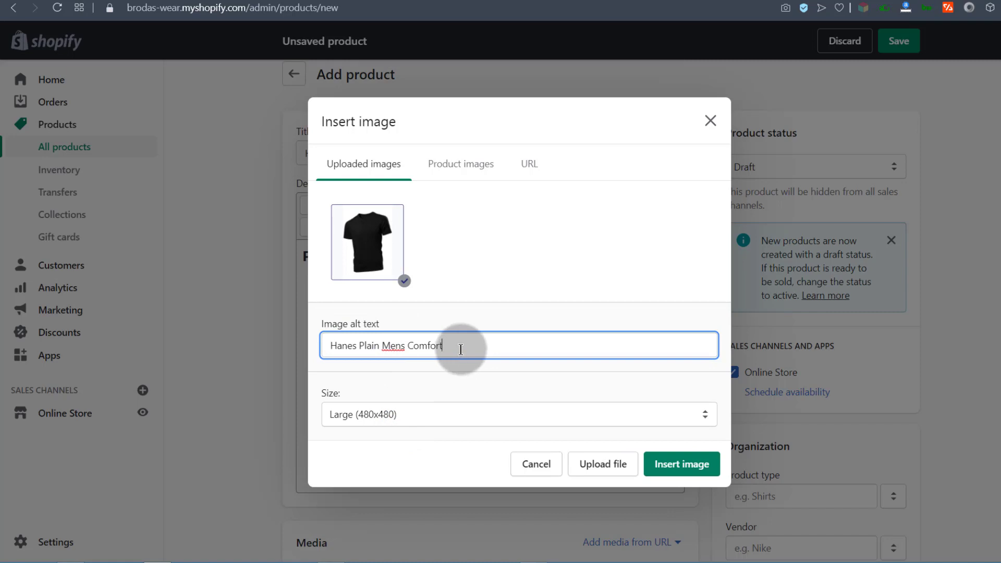
{"action": "left_click", "coordinate": [415, 420]}
{"action": "left_click", "coordinate": [376, 433]}
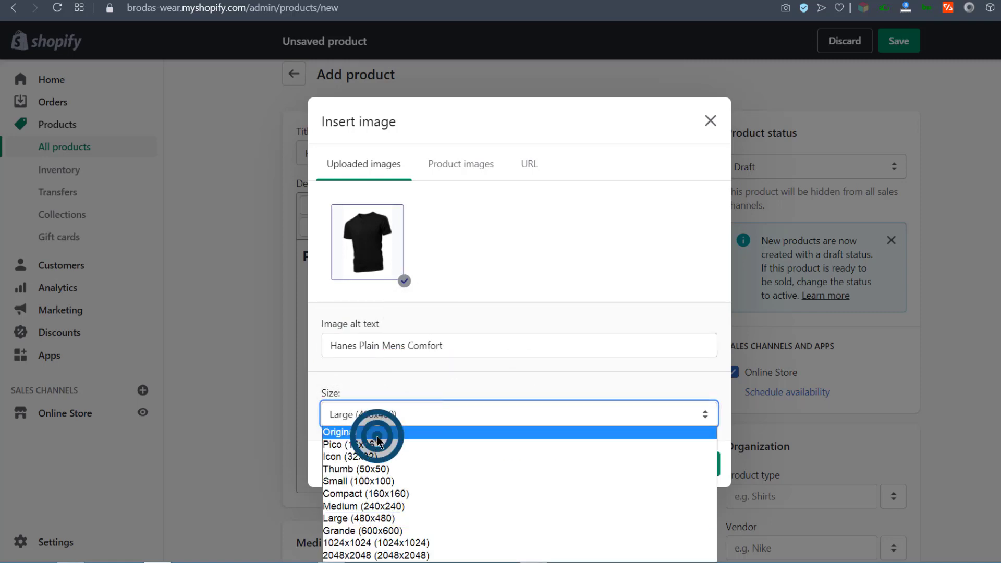
{"action": "left_click", "coordinate": [686, 462]}
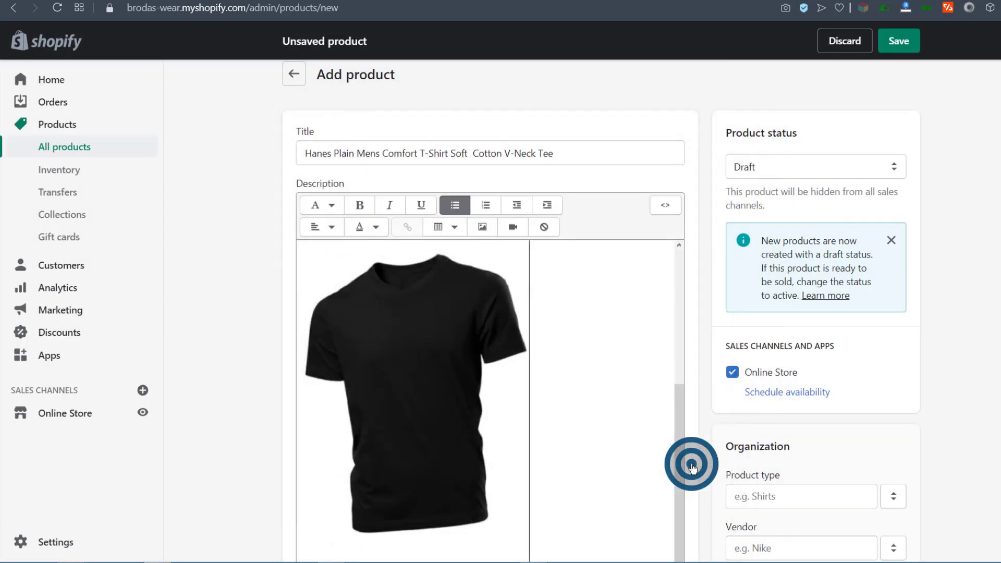
Review the description's feature list and inserted T-shirt image, and look over the Media section below
{"action": "scroll", "coordinate": [632, 405], "scroll_direction": "down", "scroll_amount": 4}
{"action": "scroll", "coordinate": [633, 405], "scroll_direction": "up", "scroll_amount": 8}
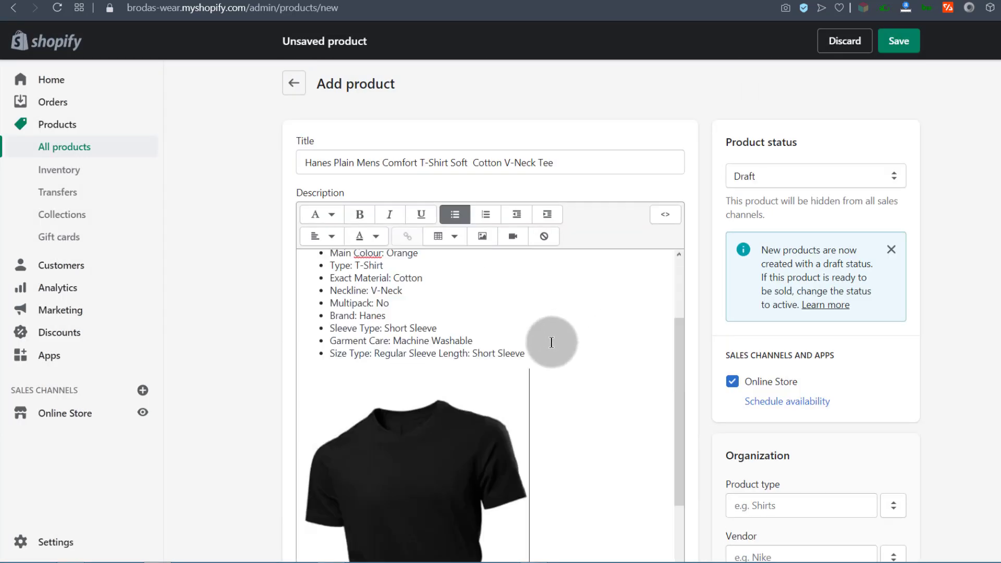
{"action": "scroll", "coordinate": [551, 365], "scroll_direction": "down", "scroll_amount": 3}
{"action": "left_click", "coordinate": [573, 417]}
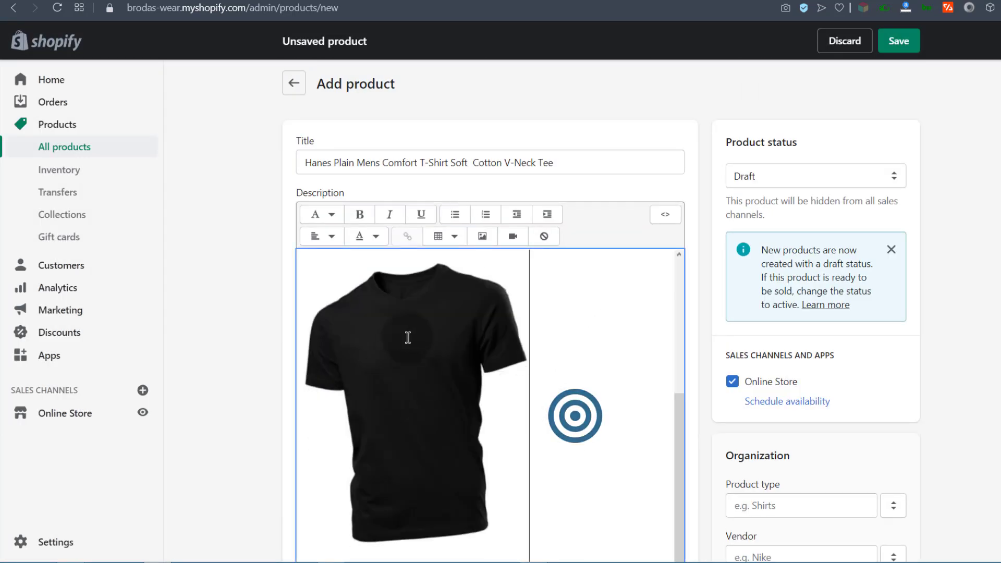
{"action": "scroll", "coordinate": [434, 391], "scroll_direction": "up", "scroll_amount": 5}
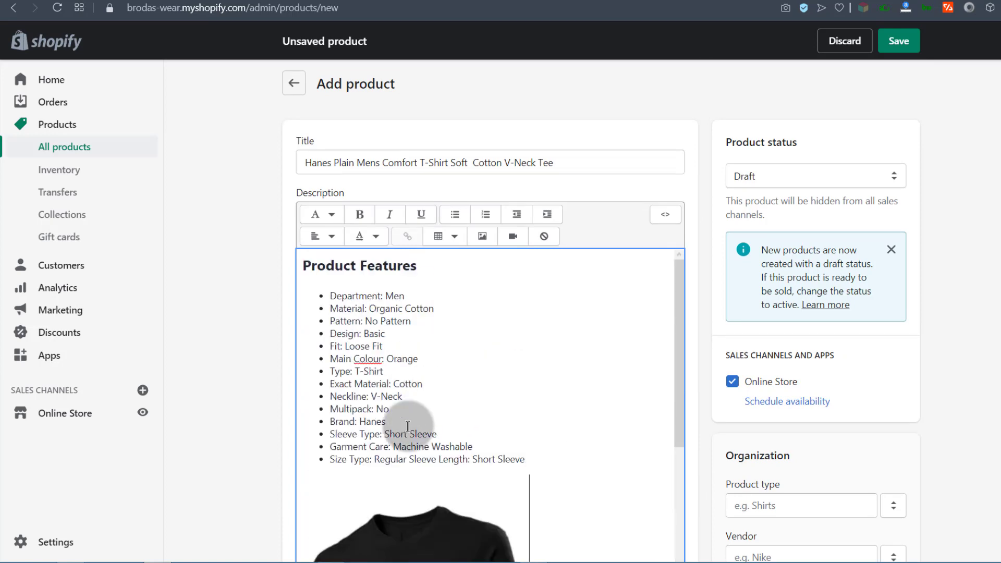
{"action": "scroll", "coordinate": [407, 399], "scroll_direction": "down", "scroll_amount": 8}
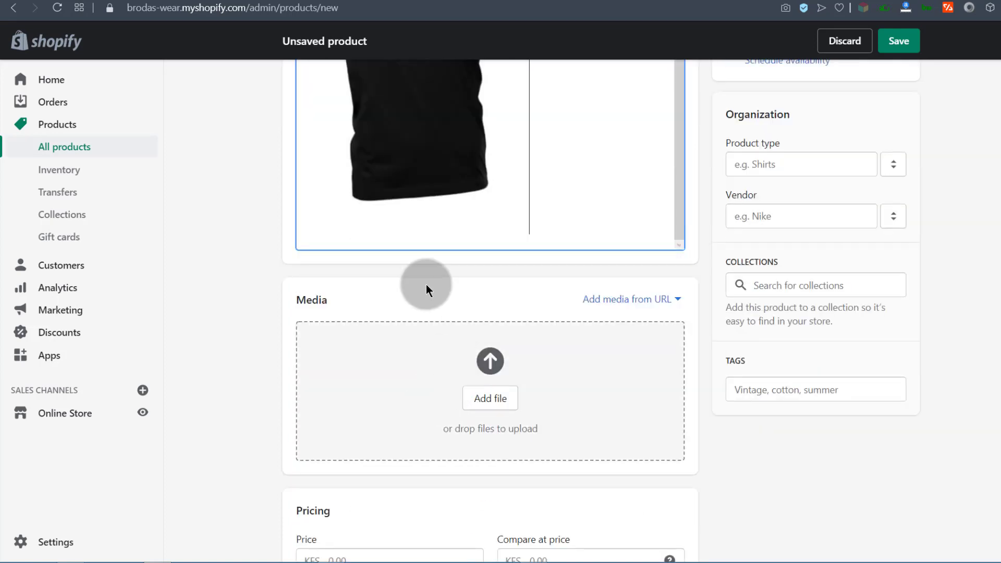
{"action": "scroll", "coordinate": [374, 284], "scroll_direction": "up", "scroll_amount": 4}
{"action": "scroll", "coordinate": [435, 315], "scroll_direction": "up", "scroll_amount": 8}
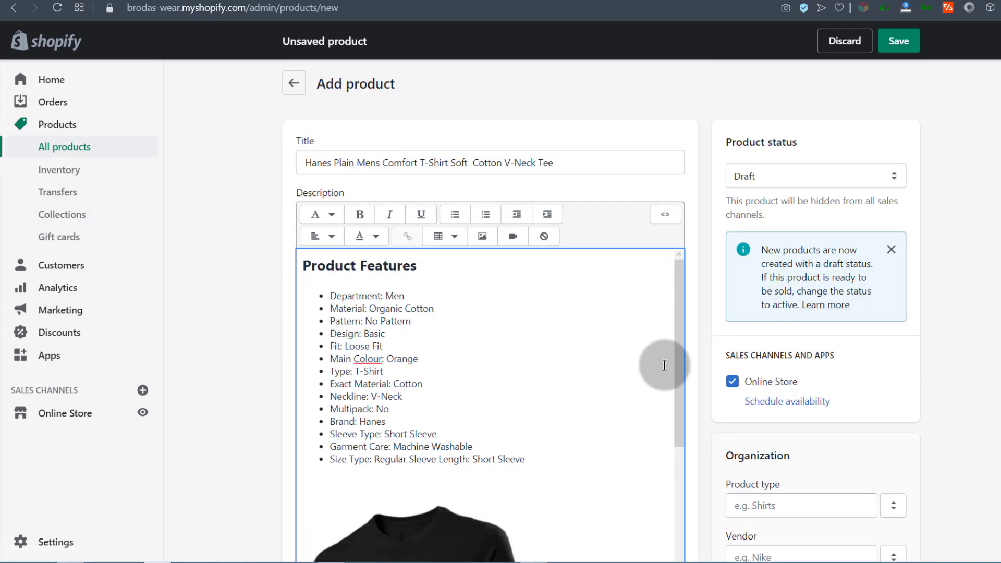
Save the new product, set its product status to Active, and save the change
{"action": "left_click", "coordinate": [904, 40]}
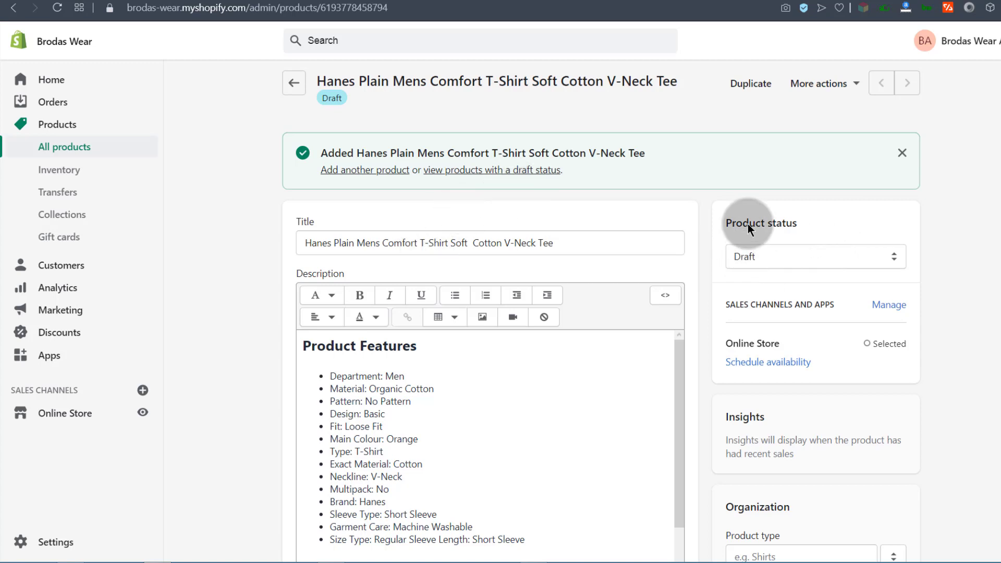
{"action": "left_click", "coordinate": [753, 258]}
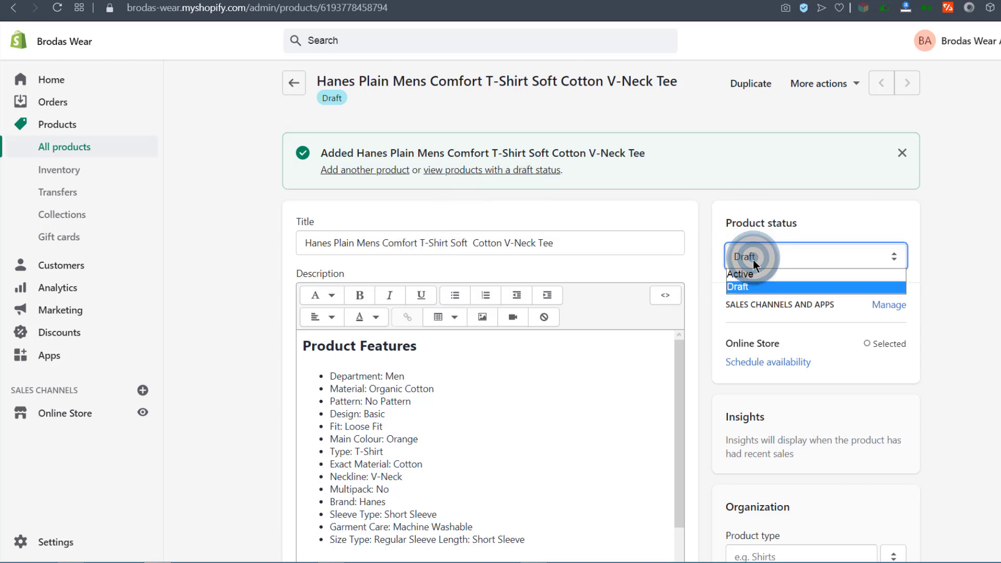
{"action": "left_click", "coordinate": [748, 274]}
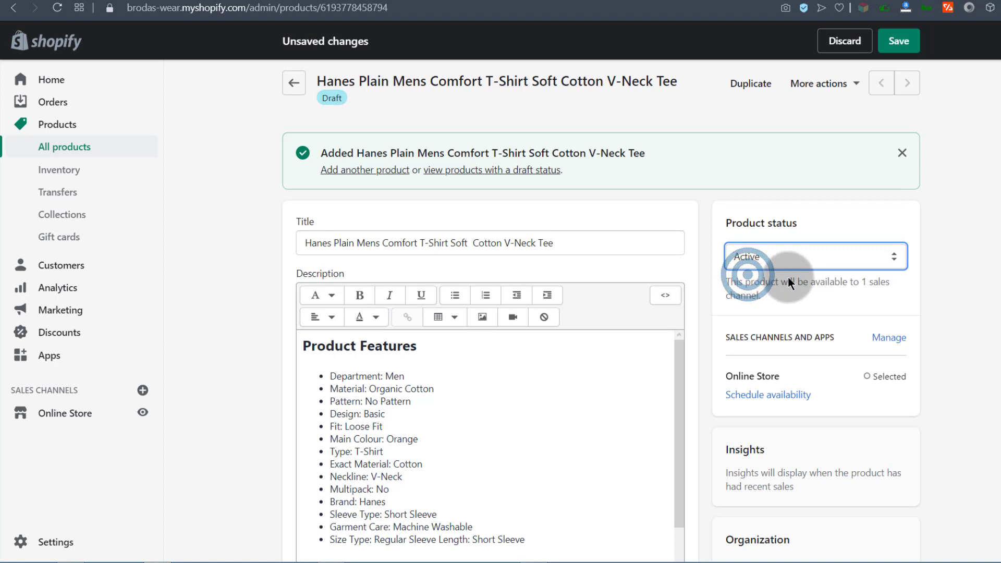
{"action": "left_click", "coordinate": [746, 256]}
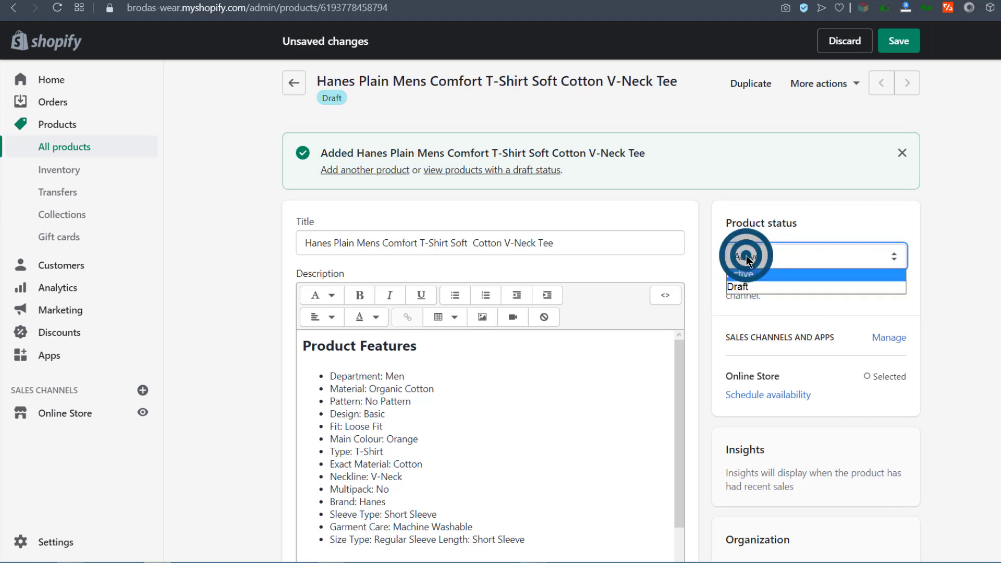
{"action": "left_click", "coordinate": [745, 255]}
{"action": "left_click", "coordinate": [900, 46]}
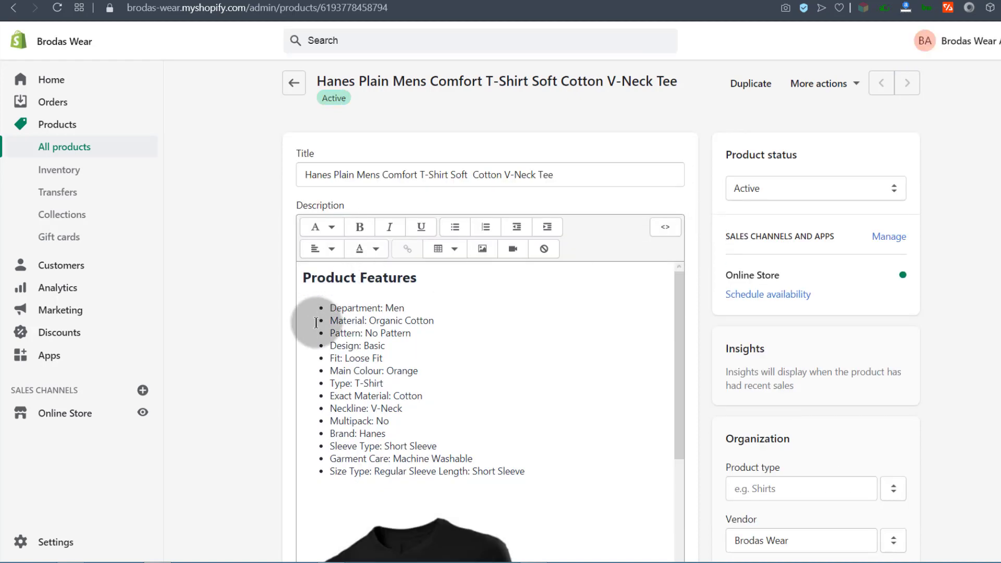
Preview the online store's home page, check the new product in the Catalog, and return to the product's admin page
{"action": "scroll", "coordinate": [249, 359], "scroll_direction": "down", "scroll_amount": 9}
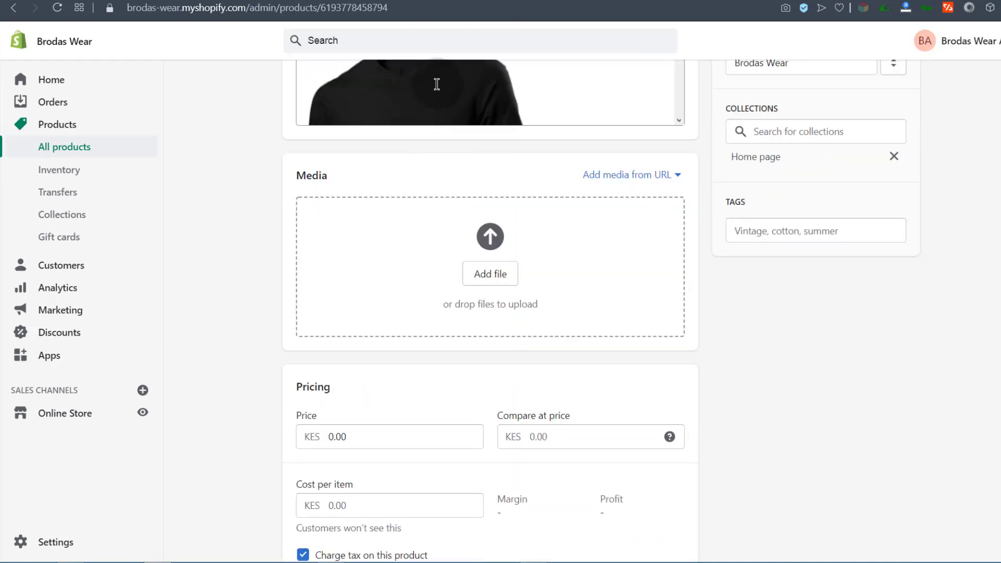
{"action": "scroll", "coordinate": [406, 166], "scroll_direction": "down", "scroll_amount": 1}
{"action": "scroll", "coordinate": [319, 196], "scroll_direction": "up", "scroll_amount": 1}
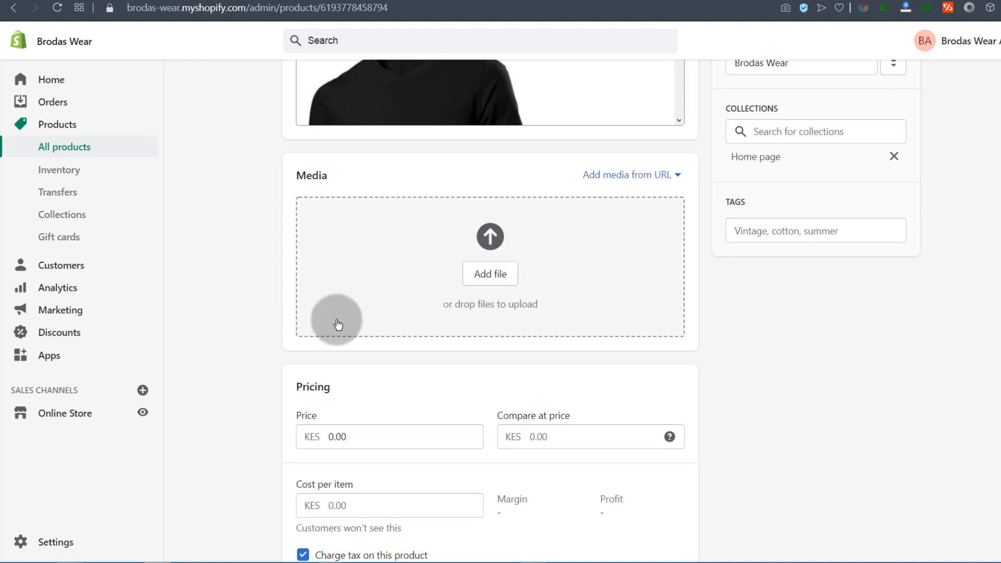
{"action": "left_click", "coordinate": [142, 412]}
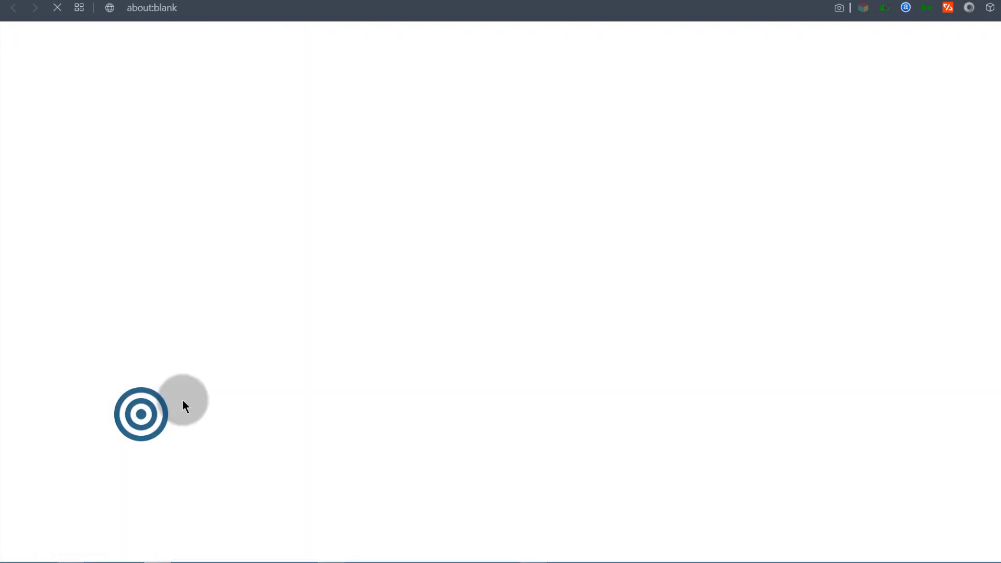
{"action": "left_click", "coordinate": [135, 1]}
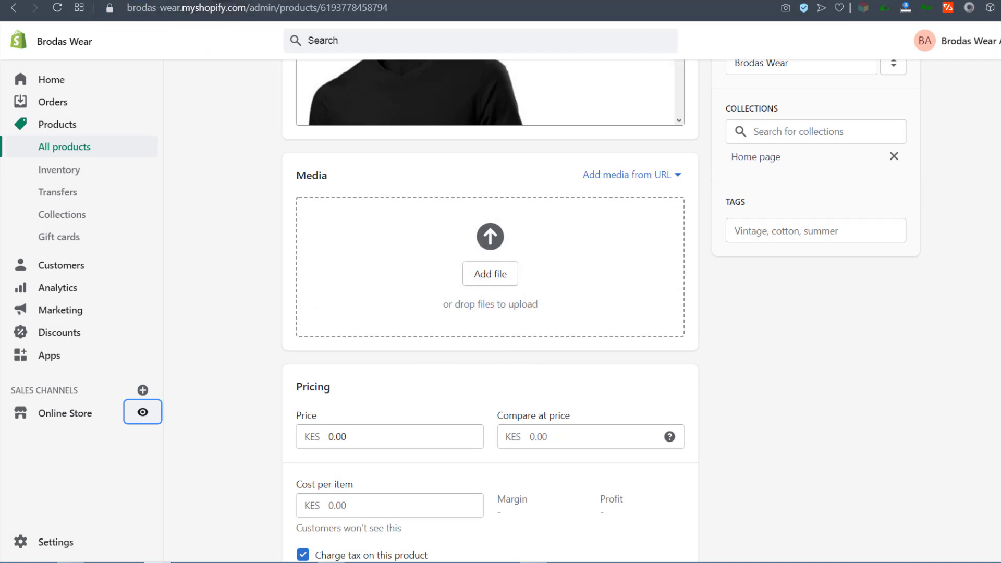
{"action": "scroll", "coordinate": [357, 312], "scroll_direction": "down", "scroll_amount": 15}
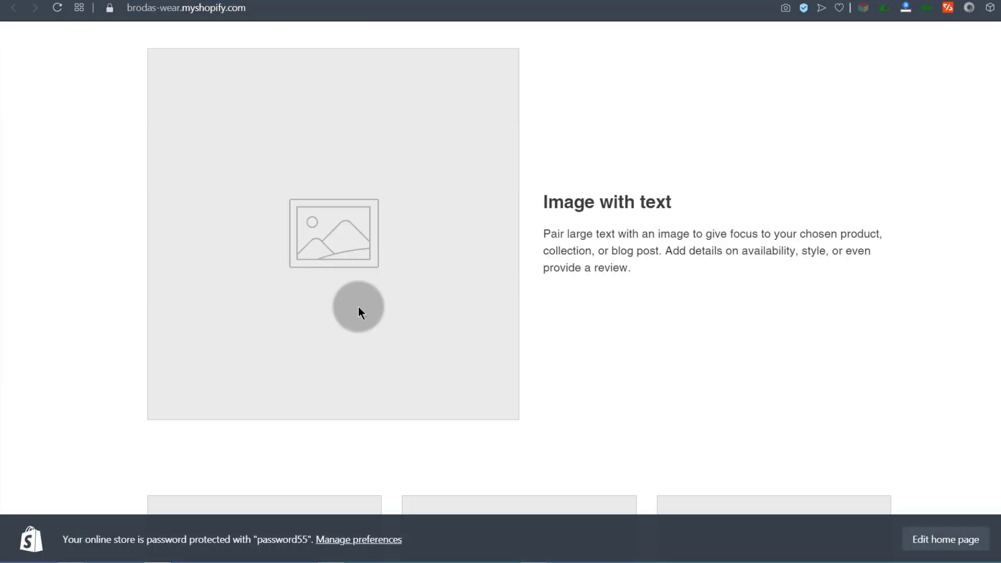
{"action": "scroll", "coordinate": [358, 297], "scroll_direction": "down", "scroll_amount": 20}
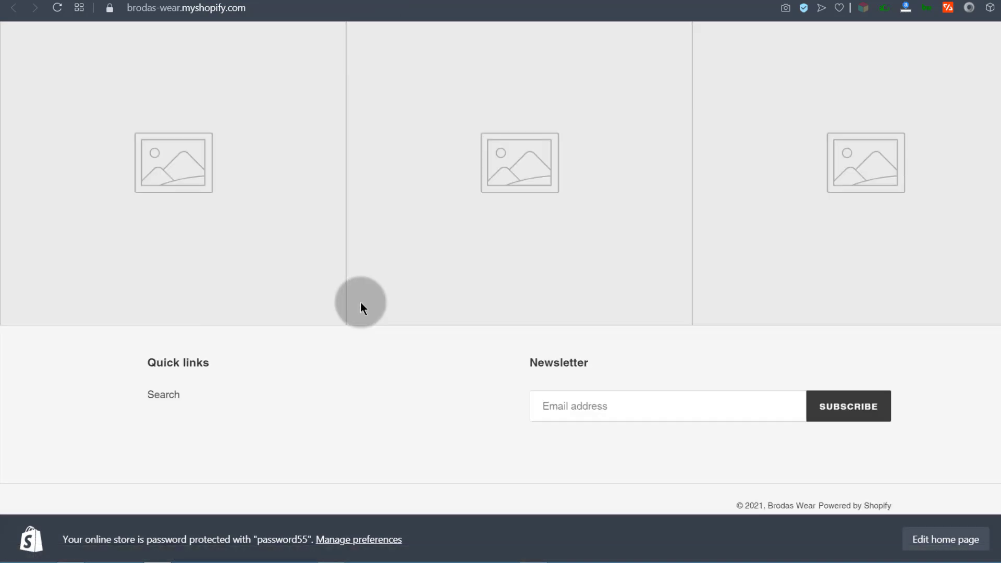
{"action": "scroll", "coordinate": [365, 303], "scroll_direction": "up", "scroll_amount": 20}
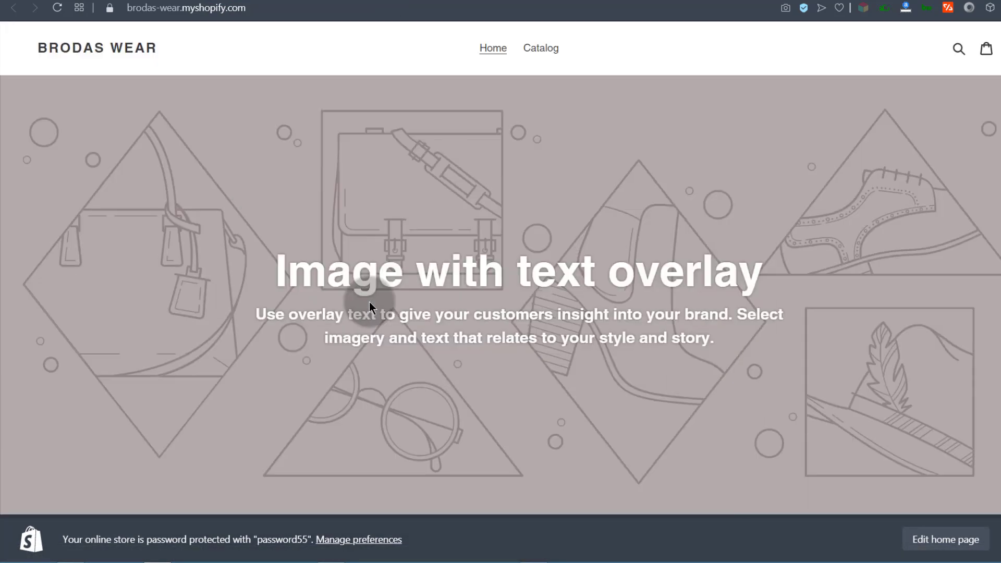
{"action": "left_click", "coordinate": [544, 46]}
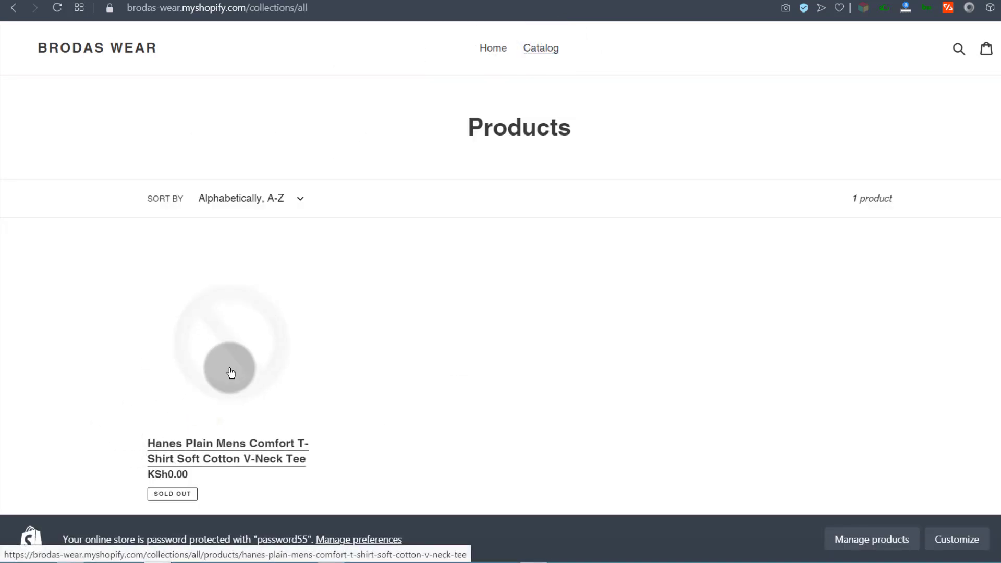
{"action": "left_click", "coordinate": [125, 0]}
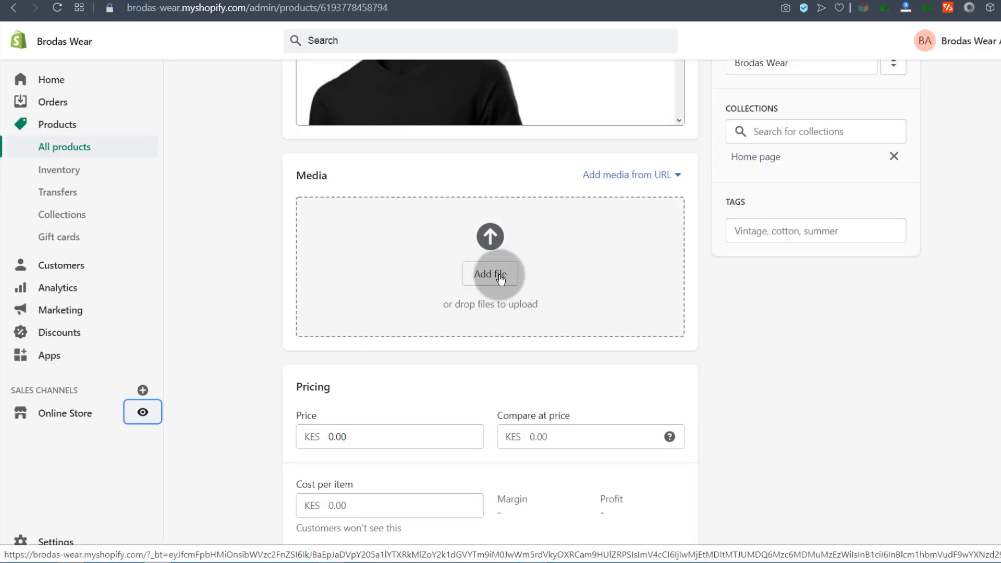
Upload the pictures "1 Black short sleeve.jpg" and "2 Blue short sleeve.jpg" to the product's media
{"action": "left_click", "coordinate": [493, 280]}
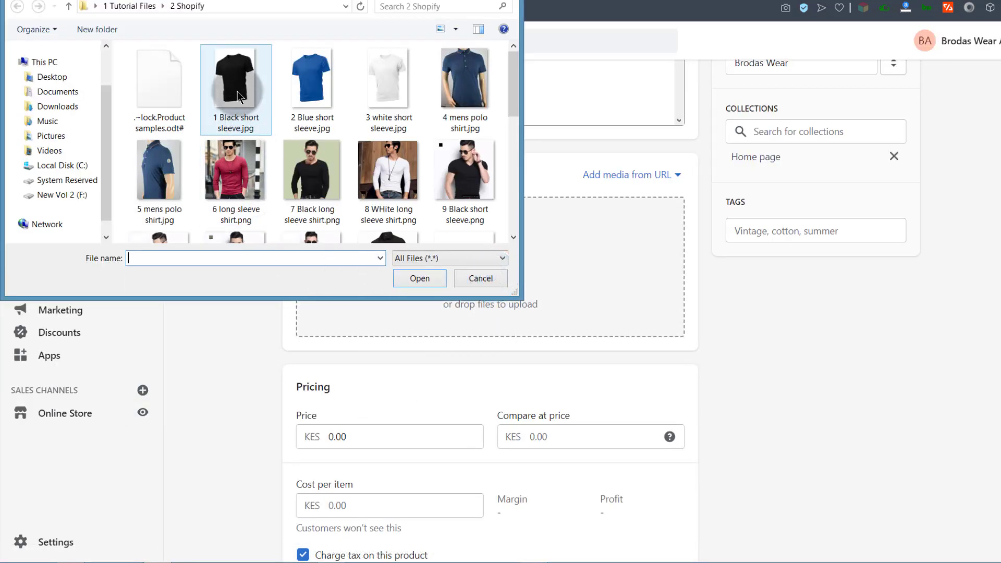
{"action": "double_click", "coordinate": [231, 78]}
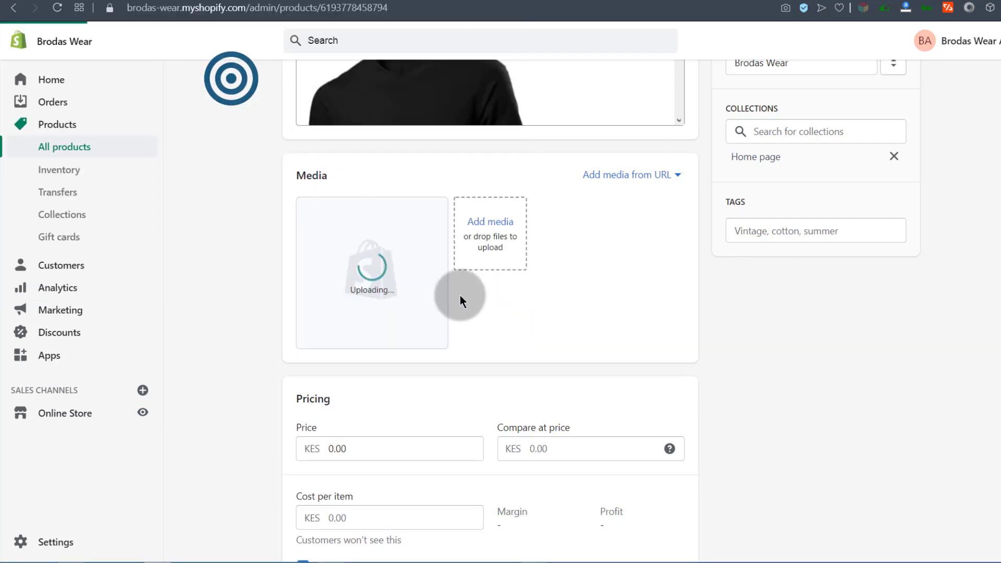
{"action": "left_click", "coordinate": [495, 225]}
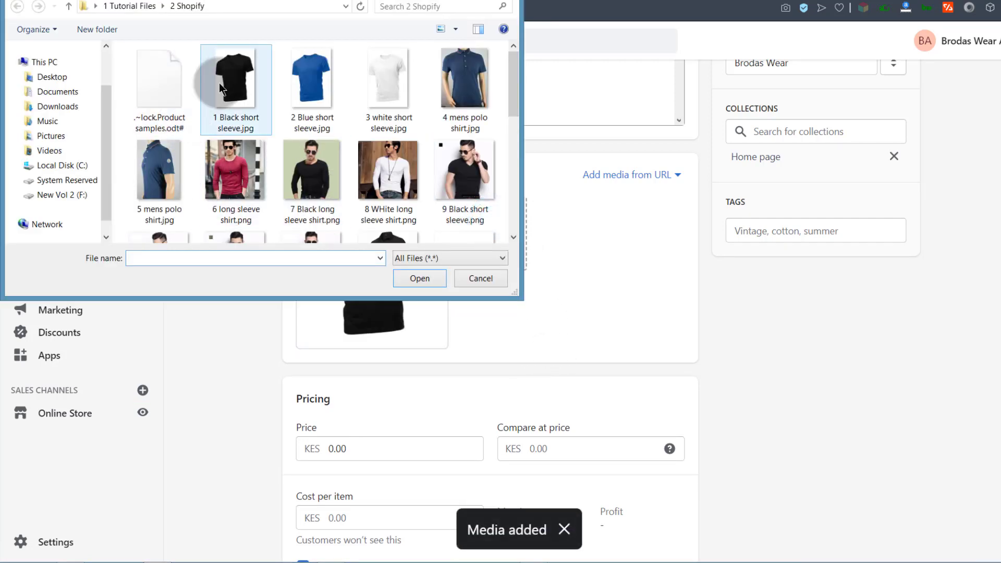
{"action": "left_click", "coordinate": [296, 77]}
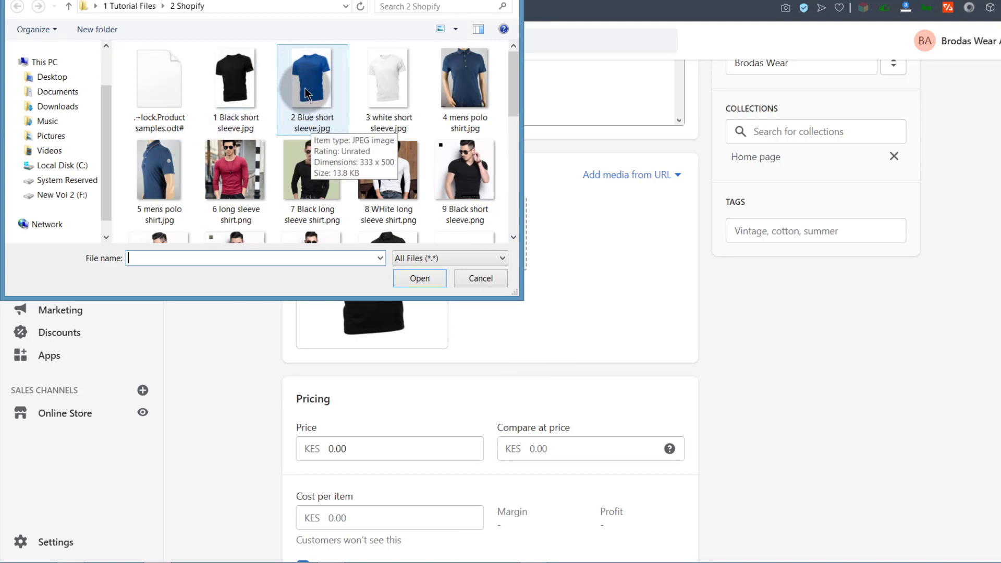
{"action": "double_click", "coordinate": [305, 88]}
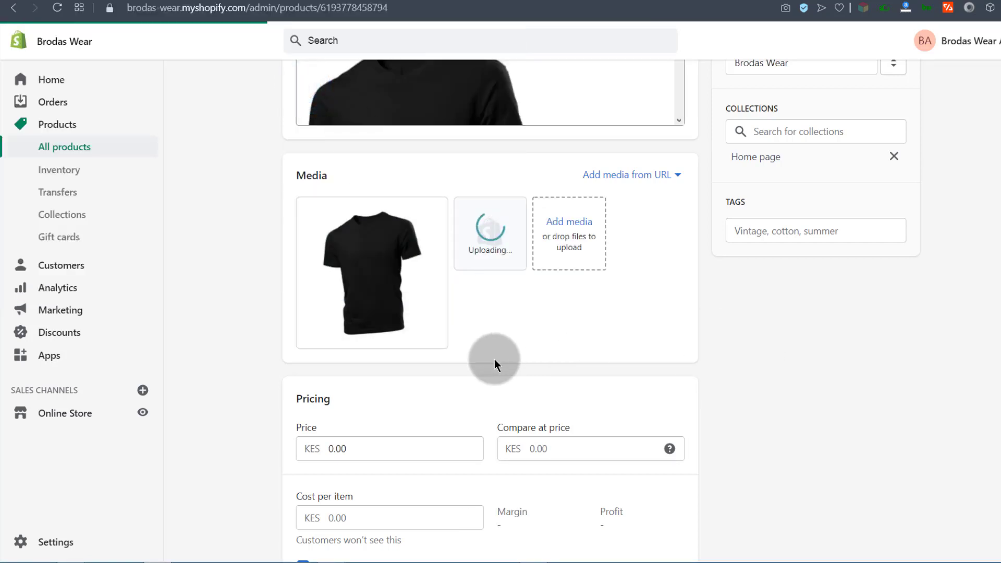
Add the picture "3 white short sleeve.jpg" to the product's media
{"action": "scroll", "coordinate": [494, 359], "scroll_direction": "up", "scroll_amount": 3}
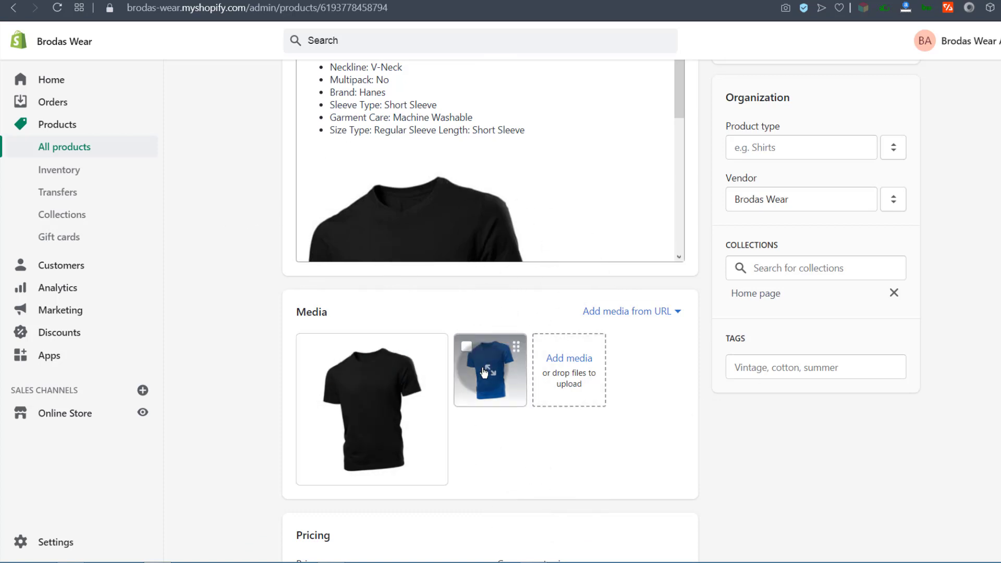
{"action": "scroll", "coordinate": [602, 210], "scroll_direction": "up", "scroll_amount": 5}
{"action": "scroll", "coordinate": [585, 430], "scroll_direction": "down", "scroll_amount": 10}
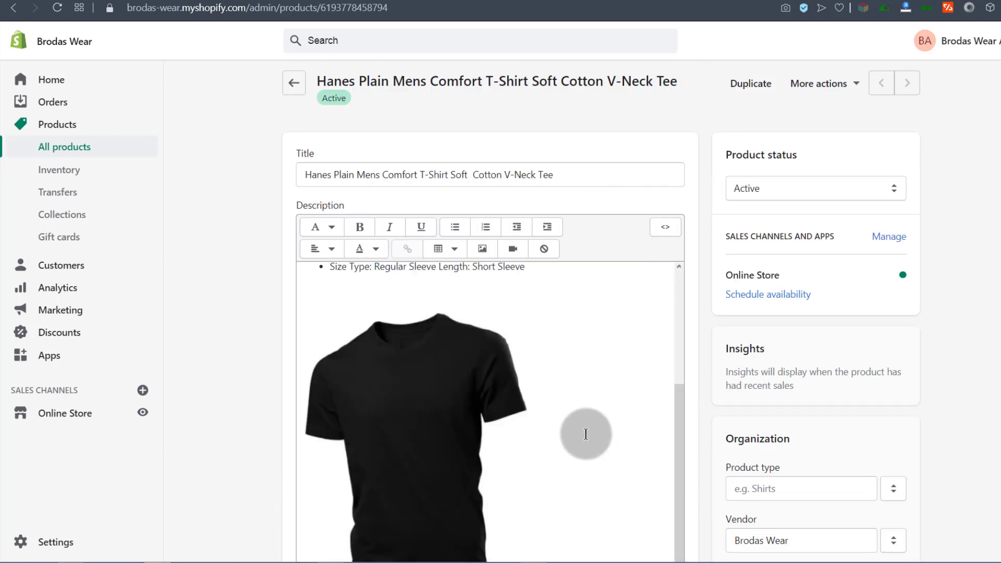
{"action": "left_click", "coordinate": [569, 86]}
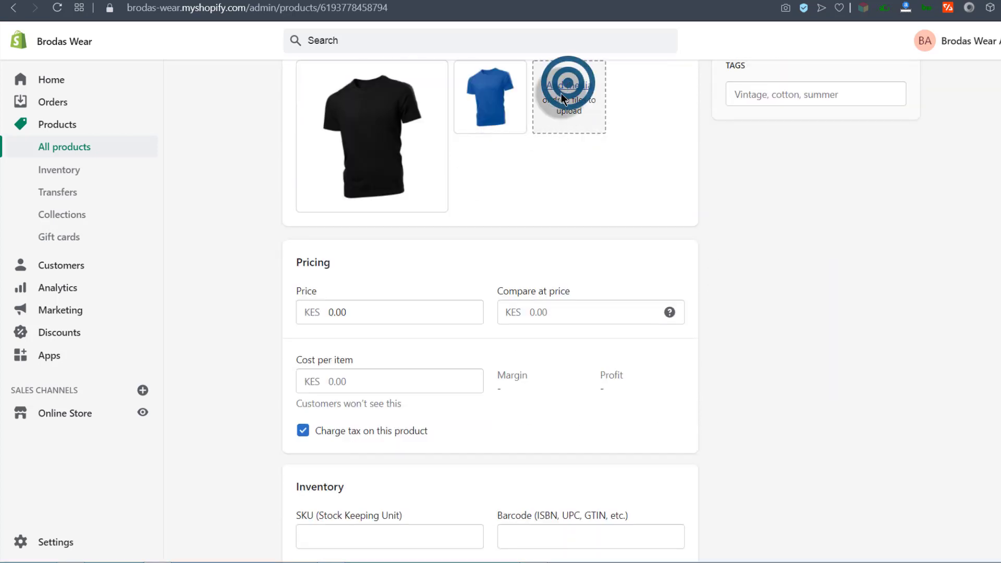
{"action": "double_click", "coordinate": [385, 83]}
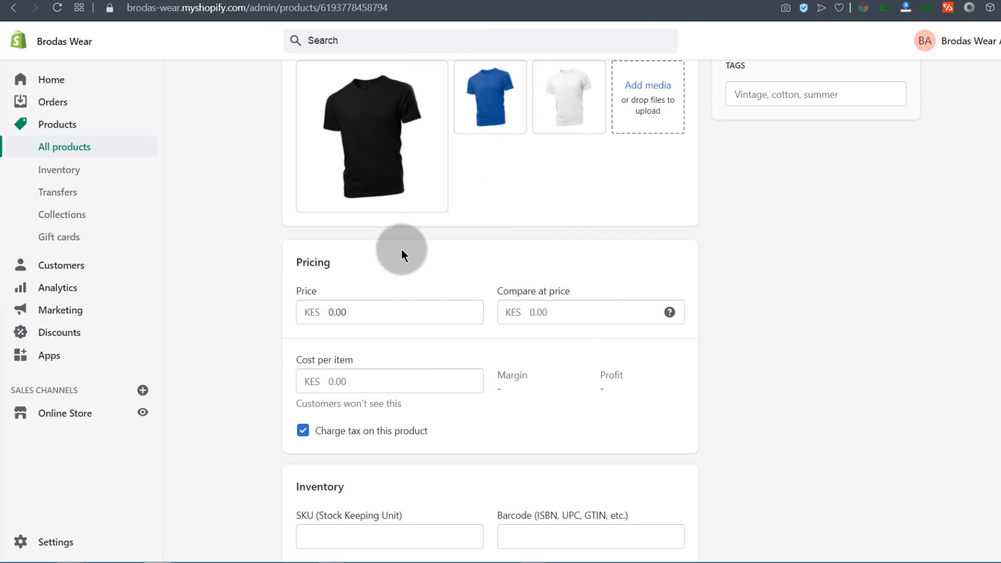
Move the blue T-shirt picture to first place in the product's media
{"action": "scroll", "coordinate": [402, 253], "scroll_direction": "up", "scroll_amount": 1}
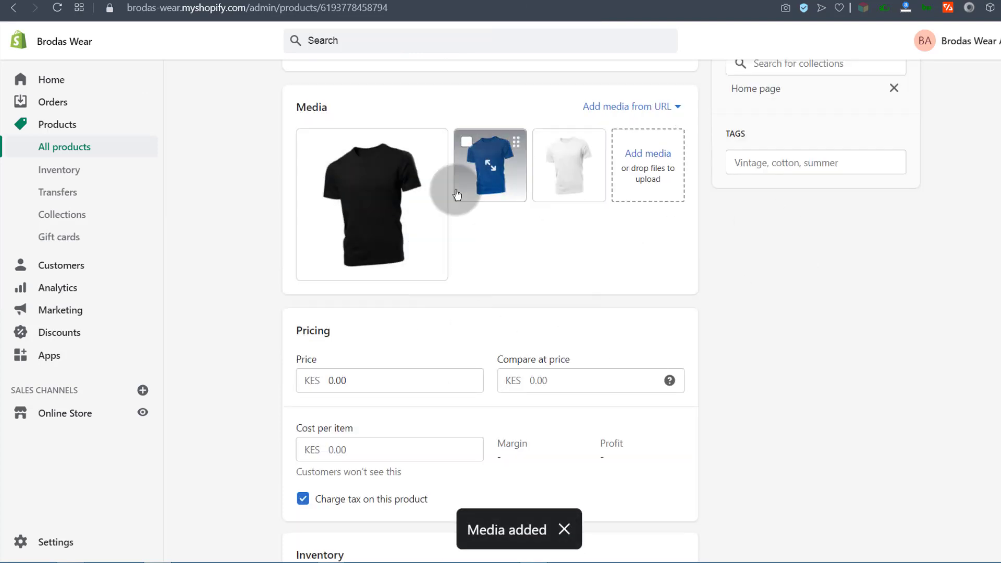
{"action": "scroll", "coordinate": [787, 325], "scroll_direction": "down", "scroll_amount": 6}
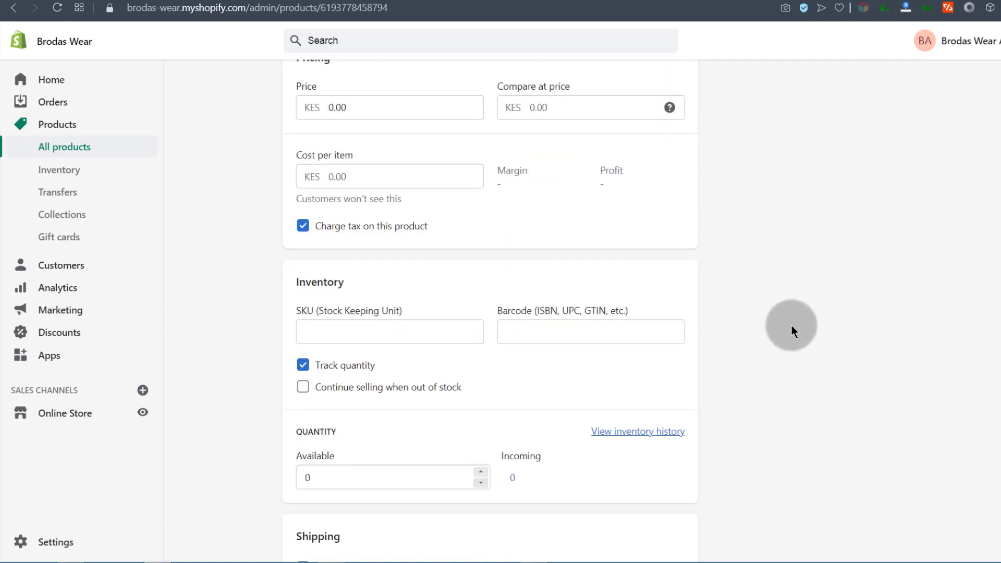
{"action": "scroll", "coordinate": [790, 326], "scroll_direction": "up", "scroll_amount": 4}
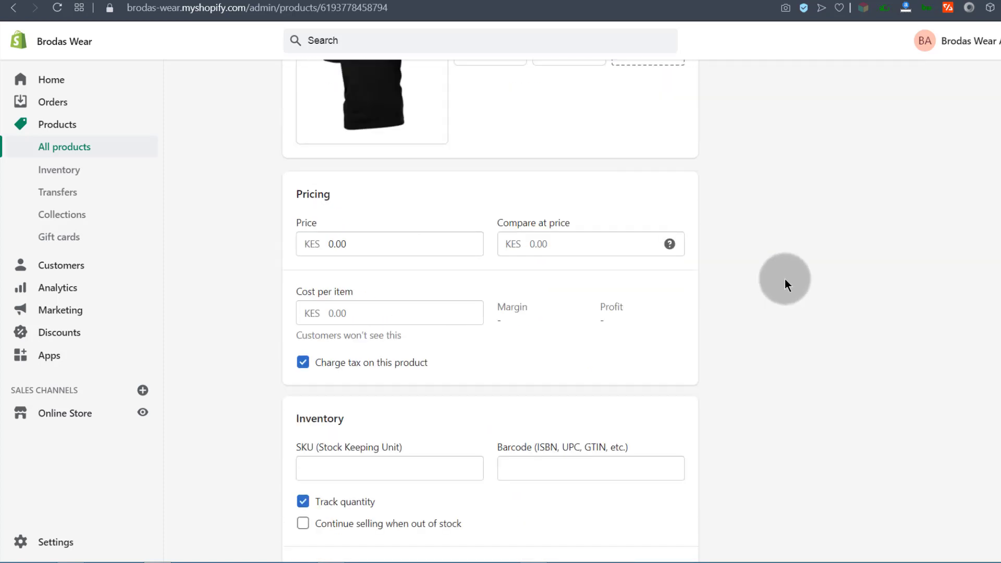
{"action": "scroll", "coordinate": [787, 276], "scroll_direction": "up", "scroll_amount": 10}
{"action": "scroll", "coordinate": [502, 333], "scroll_direction": "down", "scroll_amount": 4}
{"action": "scroll", "coordinate": [420, 360], "scroll_direction": "down", "scroll_amount": 4}
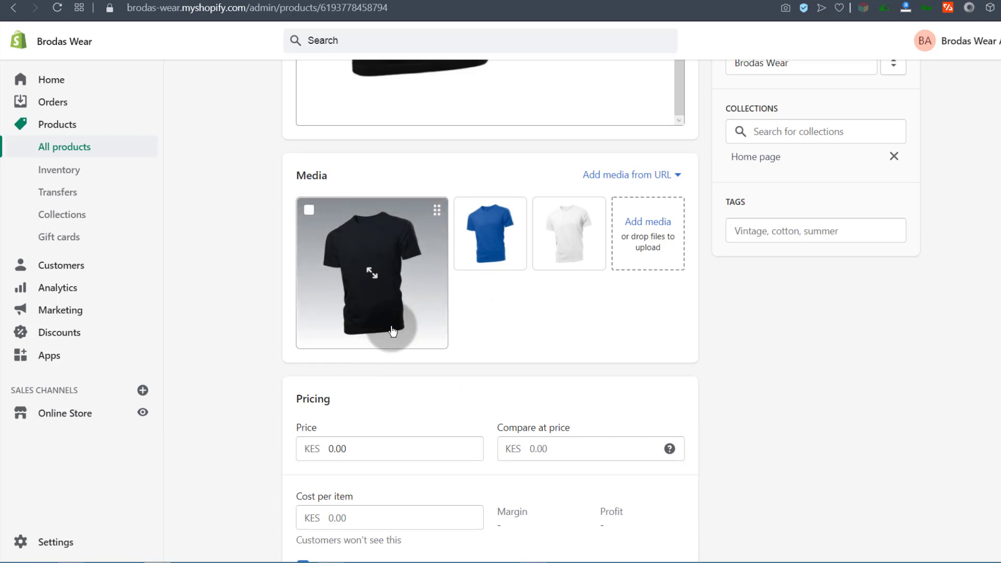
{"action": "left_click", "coordinate": [496, 231]}
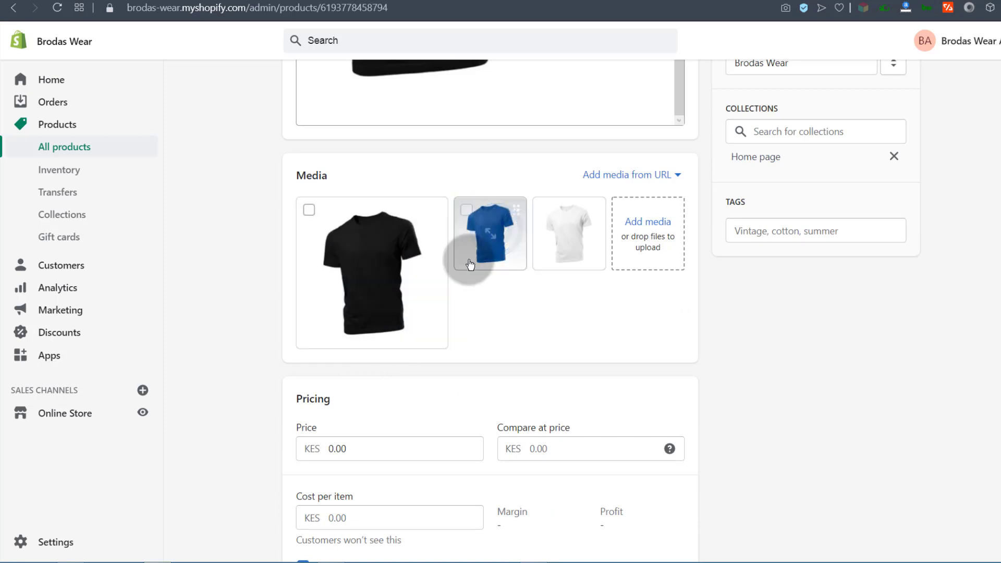
{"action": "left_click_drag", "start_coordinate": [469, 263], "coordinate": [372, 276]}
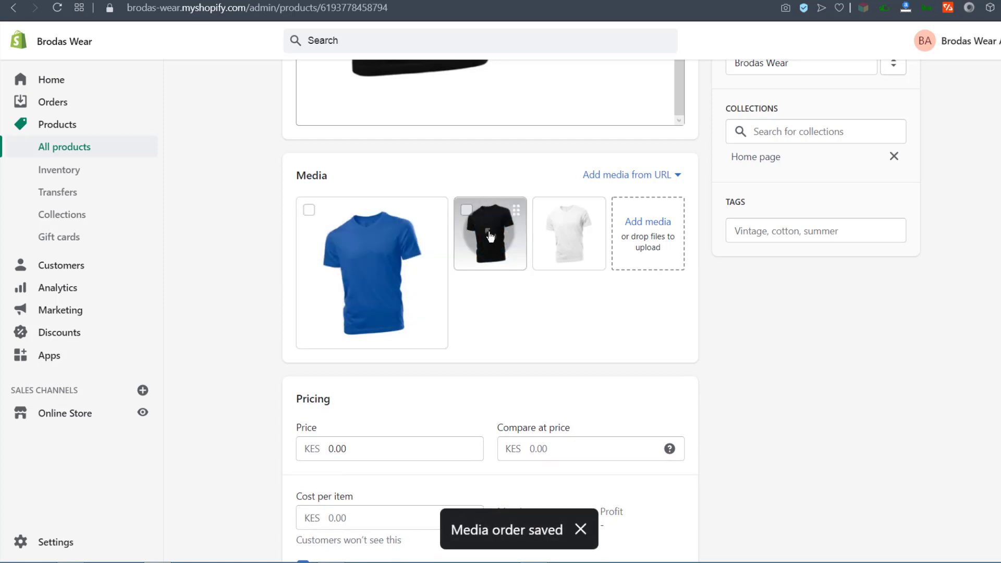
Reorder the media by moving the white T-shirt picture to first place and the black T-shirt picture ahead of it
{"action": "left_click_drag", "start_coordinate": [578, 234], "coordinate": [420, 272]}
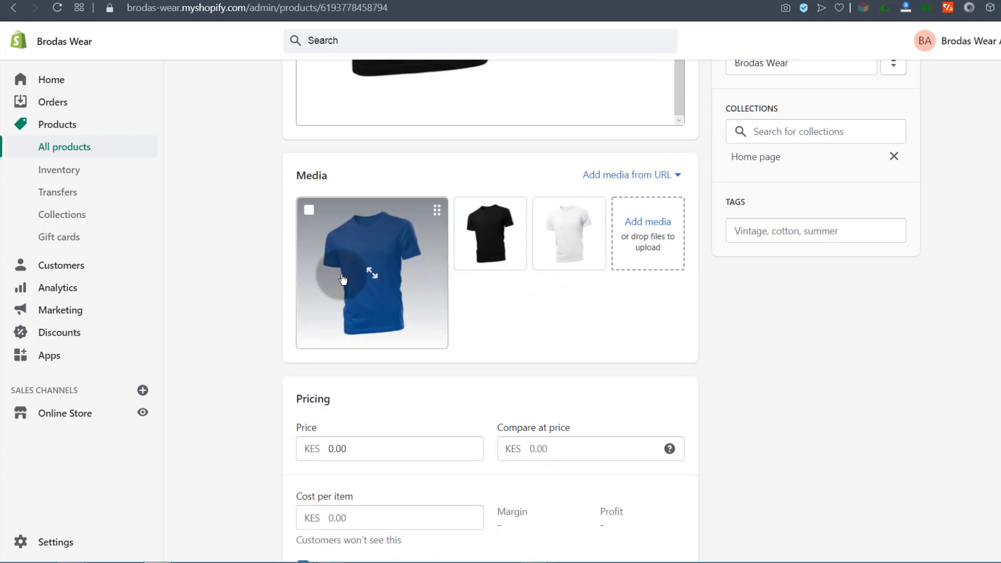
{"action": "left_click_drag", "start_coordinate": [570, 209], "coordinate": [339, 279]}
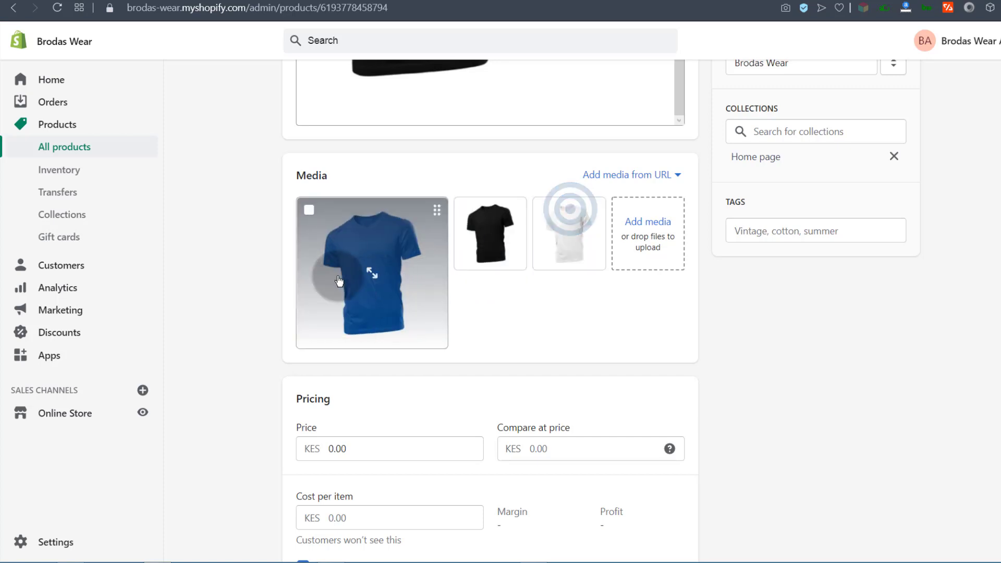
{"action": "left_click_drag", "start_coordinate": [546, 248], "coordinate": [318, 274]}
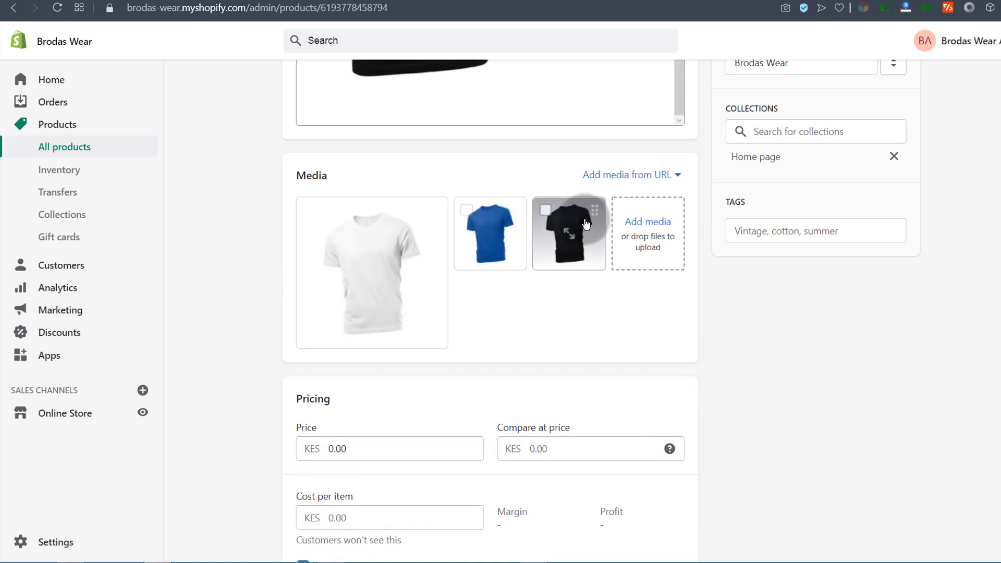
{"action": "left_click_drag", "start_coordinate": [585, 224], "coordinate": [366, 252]}
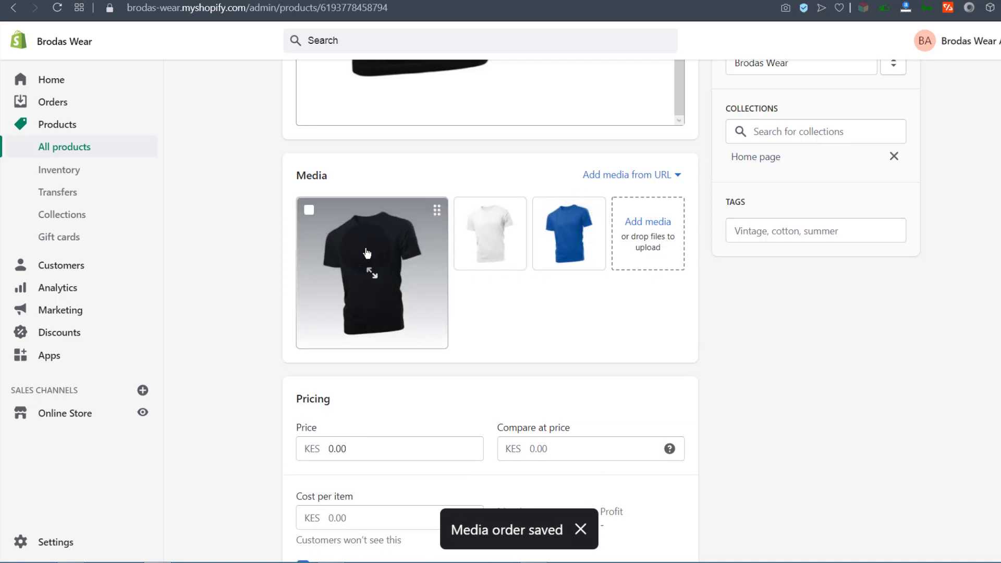
Open the store settings in a new browser tab and go to the General settings
{"action": "scroll", "coordinate": [476, 328], "scroll_direction": "down", "scroll_amount": 4}
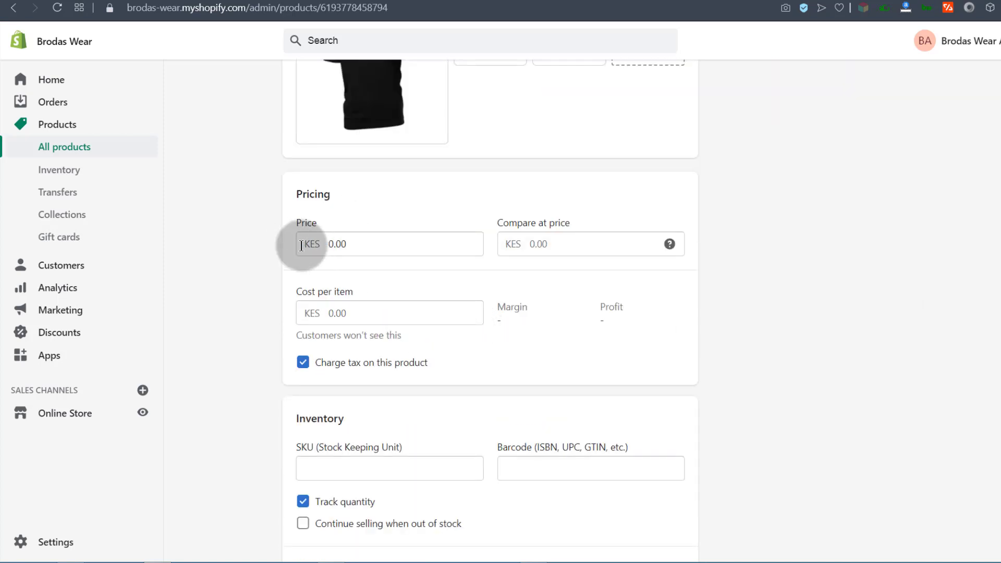
{"action": "left_click", "coordinate": [330, 242]}
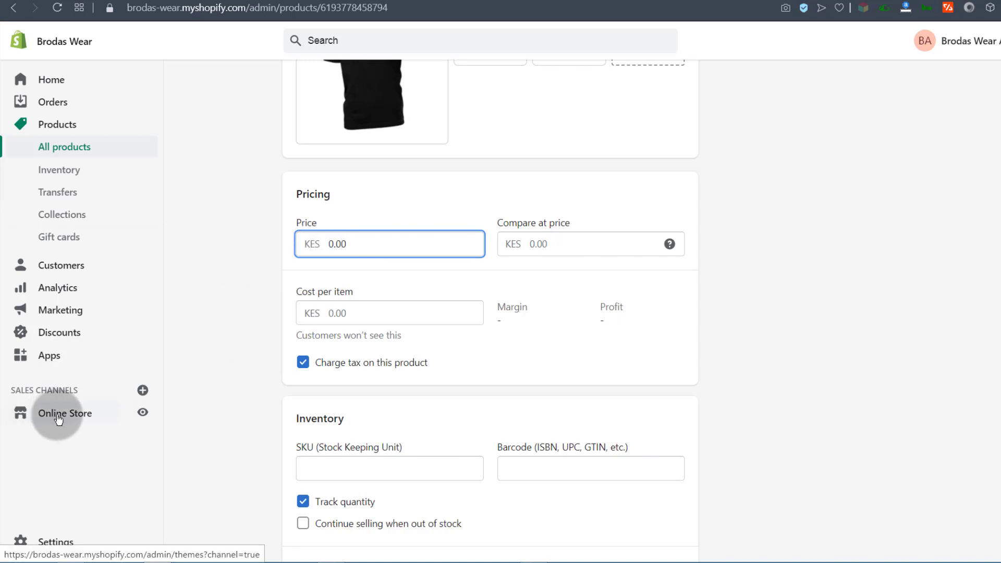
{"action": "right_click", "coordinate": [51, 545]}
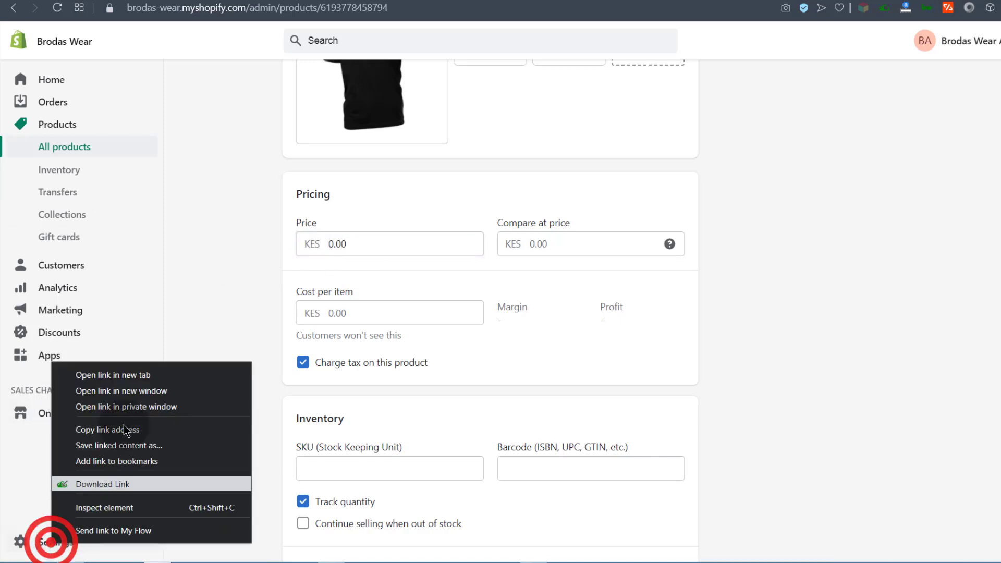
{"action": "left_click", "coordinate": [119, 375]}
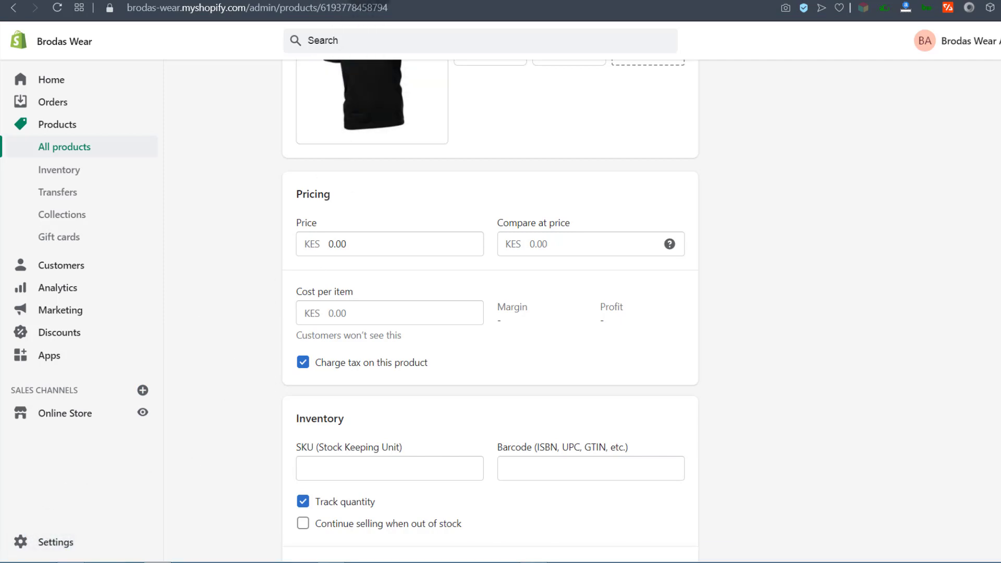
{"action": "key", "text": "ctrl+Tab"}
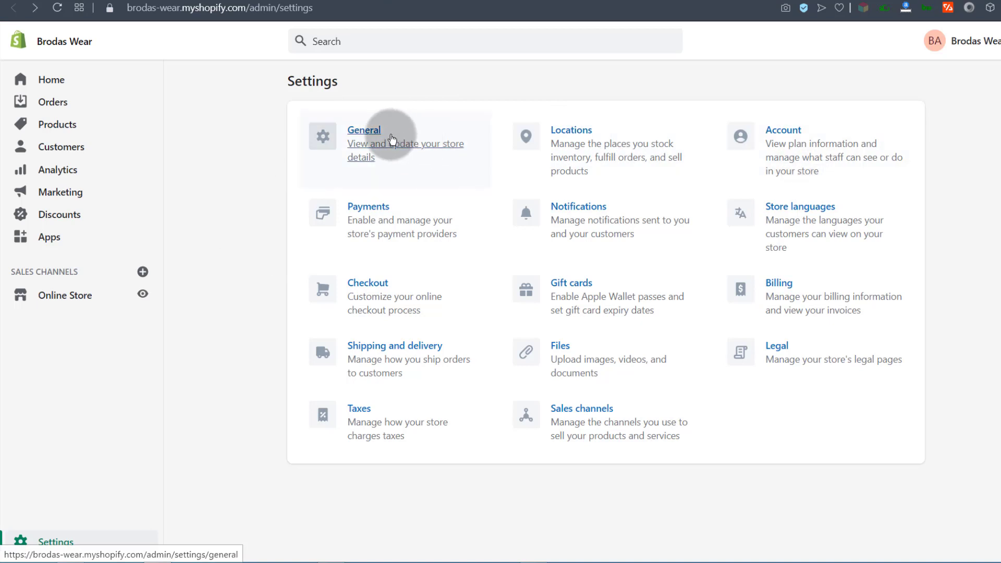
{"action": "left_click", "coordinate": [363, 135]}
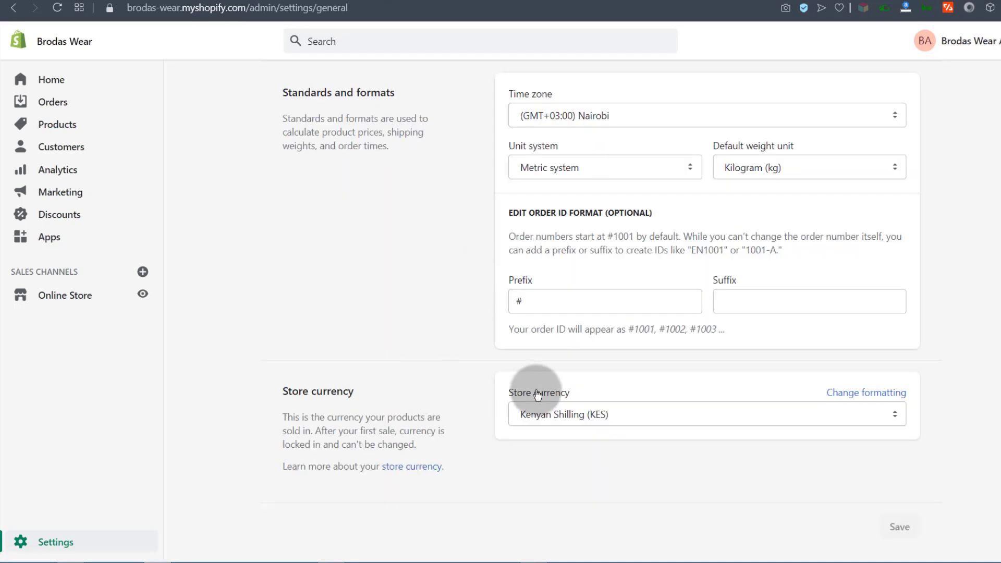
Change the store currency to US Dollar (USD) and save the general settings
{"action": "left_click", "coordinate": [552, 414]}
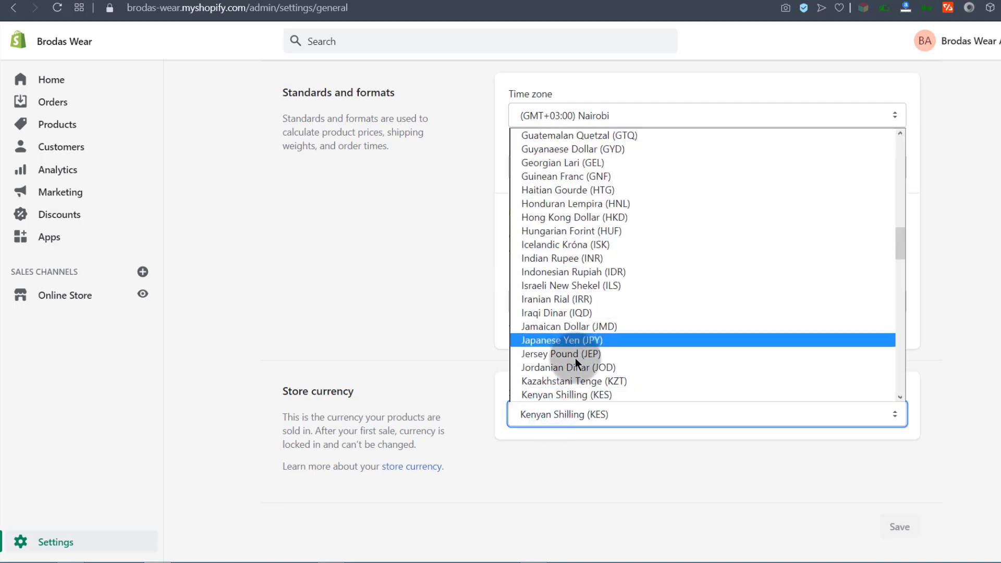
{"action": "scroll", "coordinate": [578, 386], "scroll_direction": "down", "scroll_amount": 15}
{"action": "scroll", "coordinate": [582, 388], "scroll_direction": "down", "scroll_amount": 2}
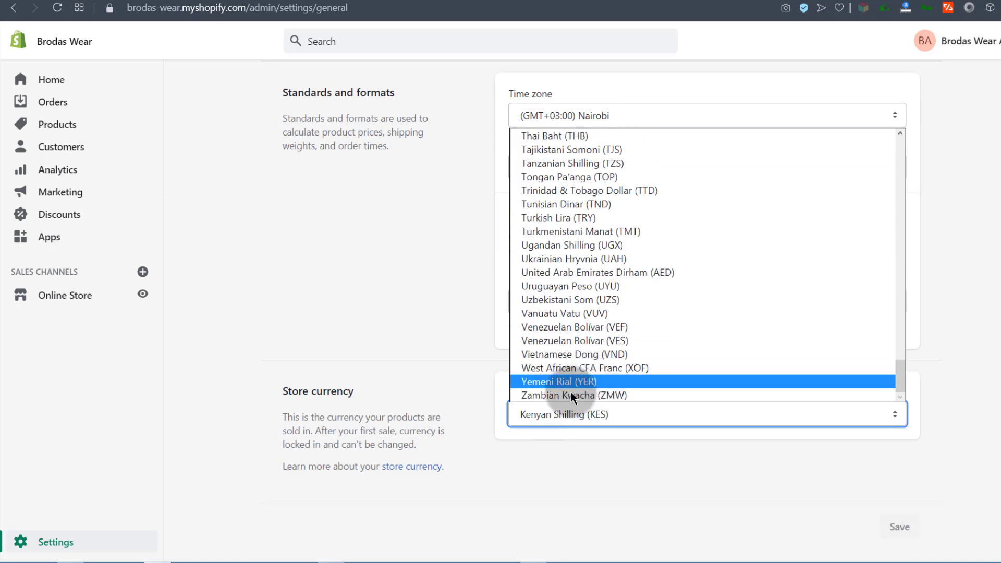
{"action": "scroll", "coordinate": [569, 365], "scroll_direction": "up", "scroll_amount": 20}
{"action": "left_click", "coordinate": [543, 134]}
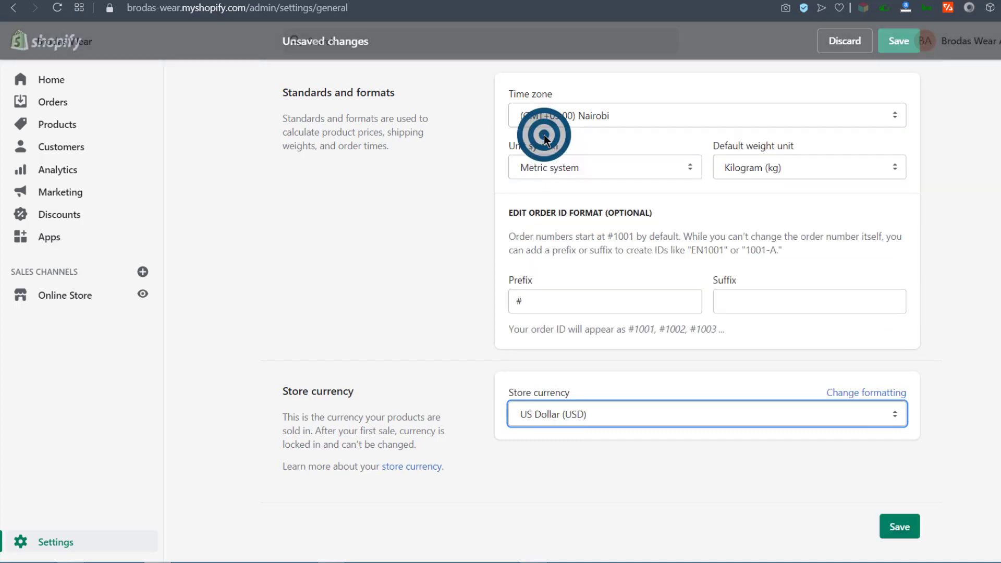
{"action": "left_click", "coordinate": [899, 40]}
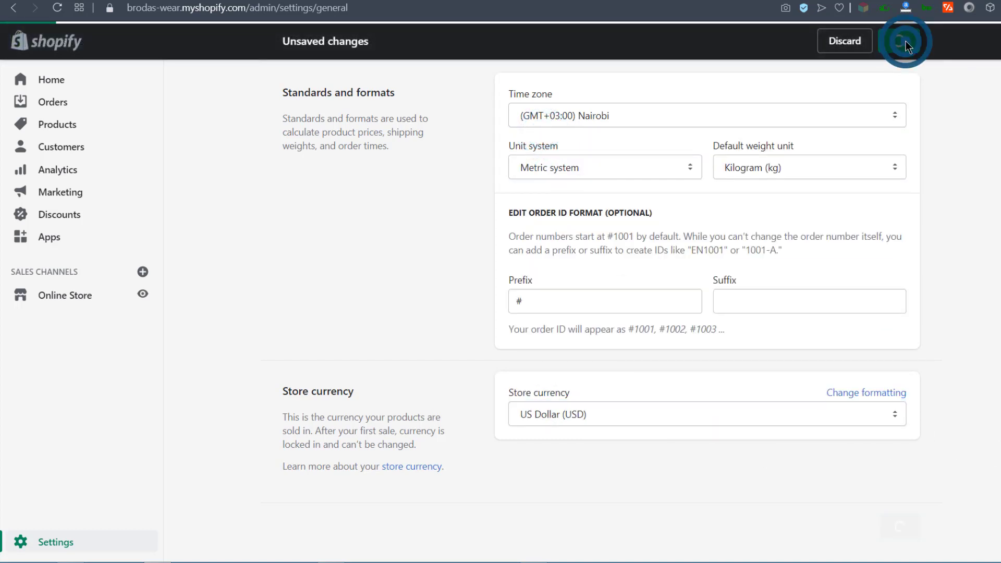
{"action": "scroll", "coordinate": [905, 40], "scroll_direction": "up", "scroll_amount": 6}
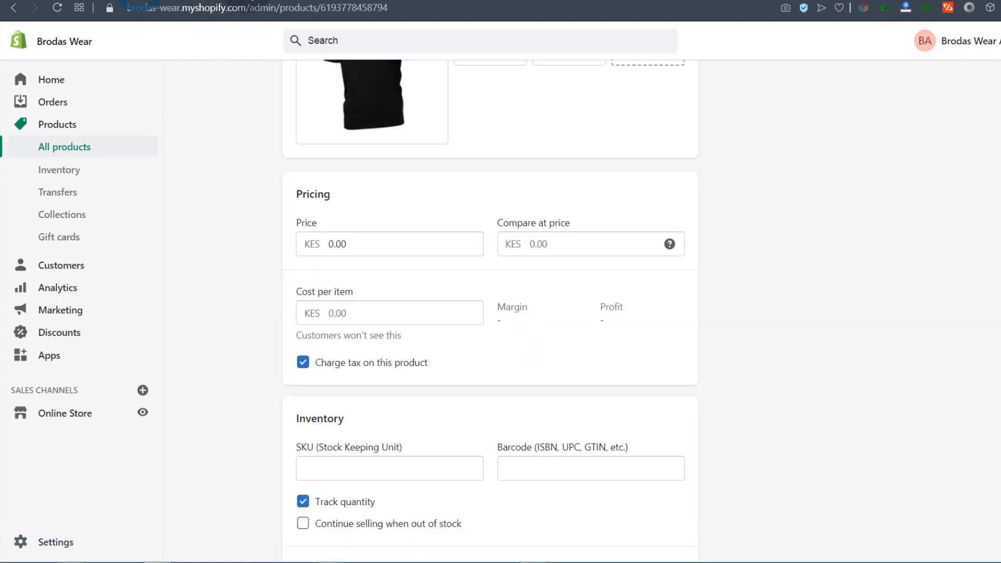
Return to the Hanes T-shirt's product page and reload it to apply the new store currency to its pricing
{"action": "scroll", "coordinate": [226, 193], "scroll_direction": "up", "scroll_amount": 10}
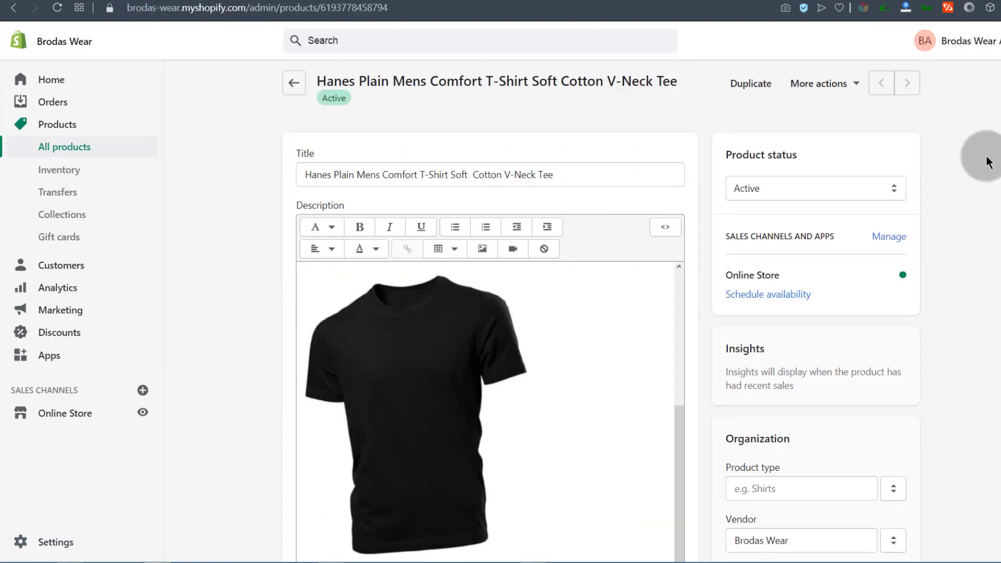
{"action": "left_click", "coordinate": [58, 8]}
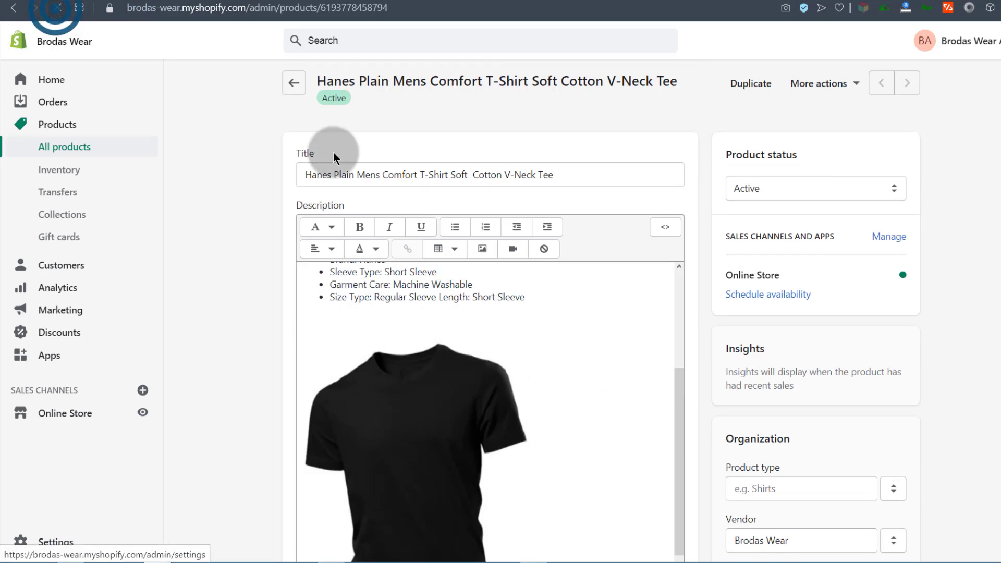
{"action": "scroll", "coordinate": [278, 283], "scroll_direction": "down", "scroll_amount": 7}
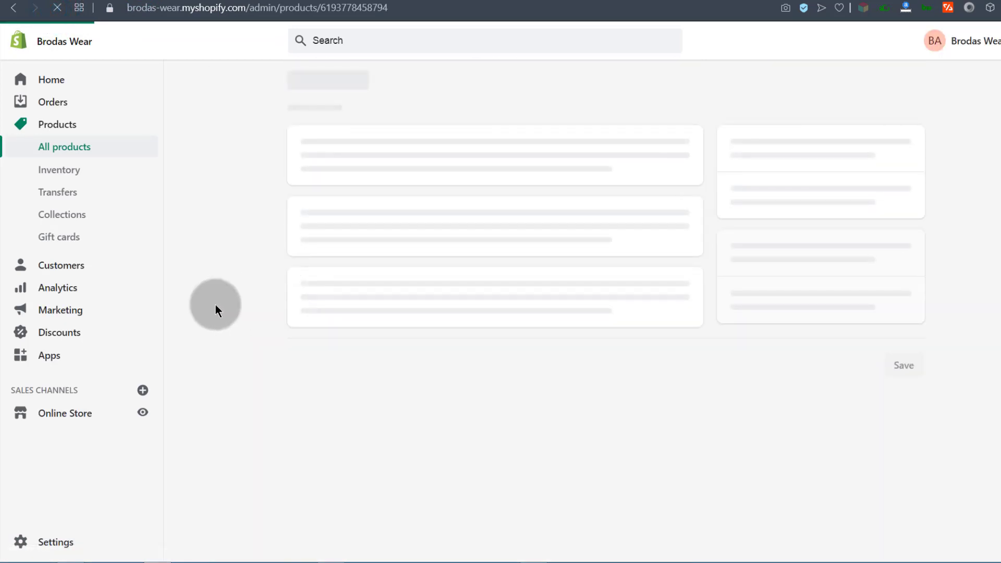
{"action": "scroll", "coordinate": [236, 332], "scroll_direction": "down", "scroll_amount": 1}
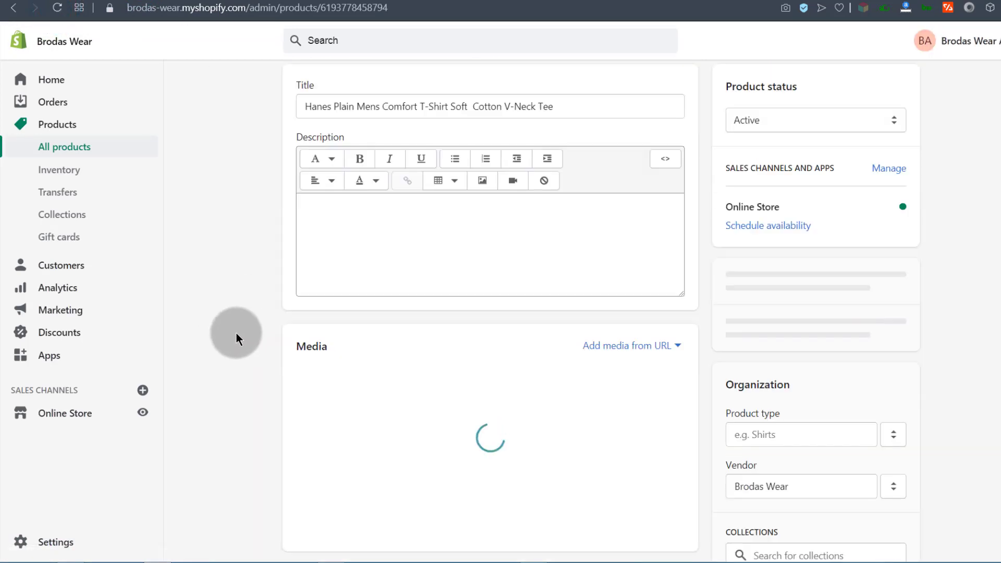
{"action": "scroll", "coordinate": [239, 338], "scroll_direction": "down", "scroll_amount": 10}
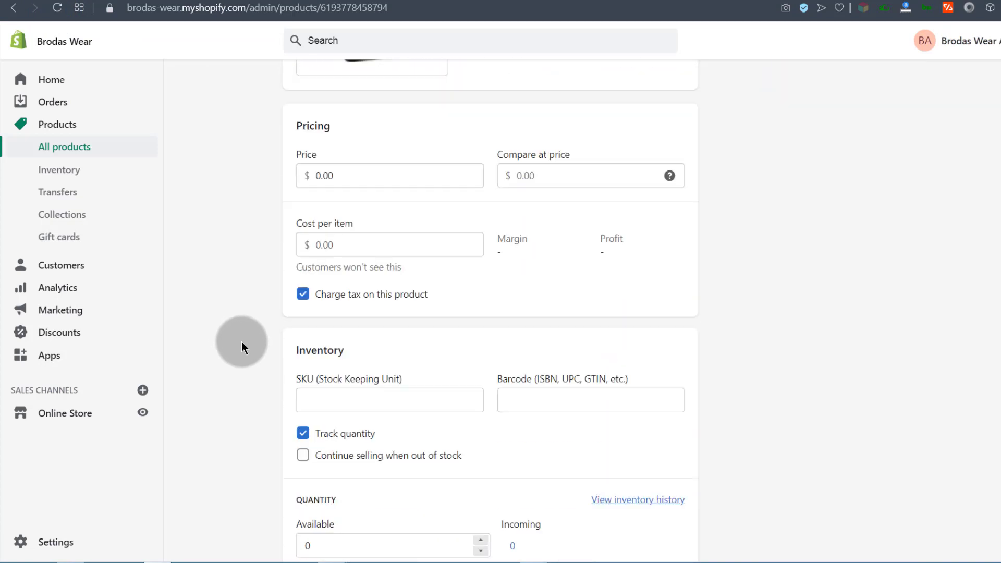
Set the product's price to $9.00 and save the product
{"action": "left_click", "coordinate": [315, 175]}
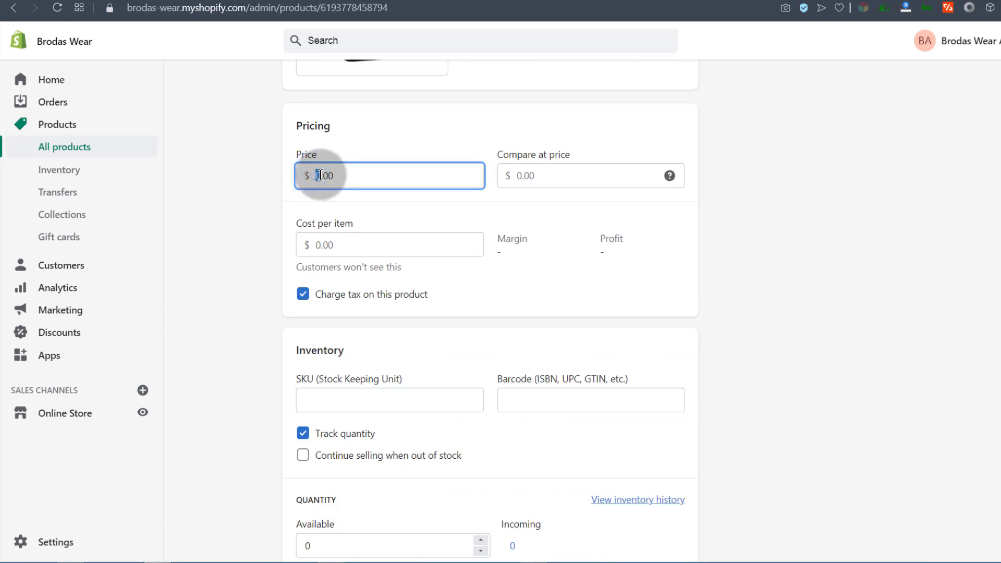
{"action": "type", "text": "9"}
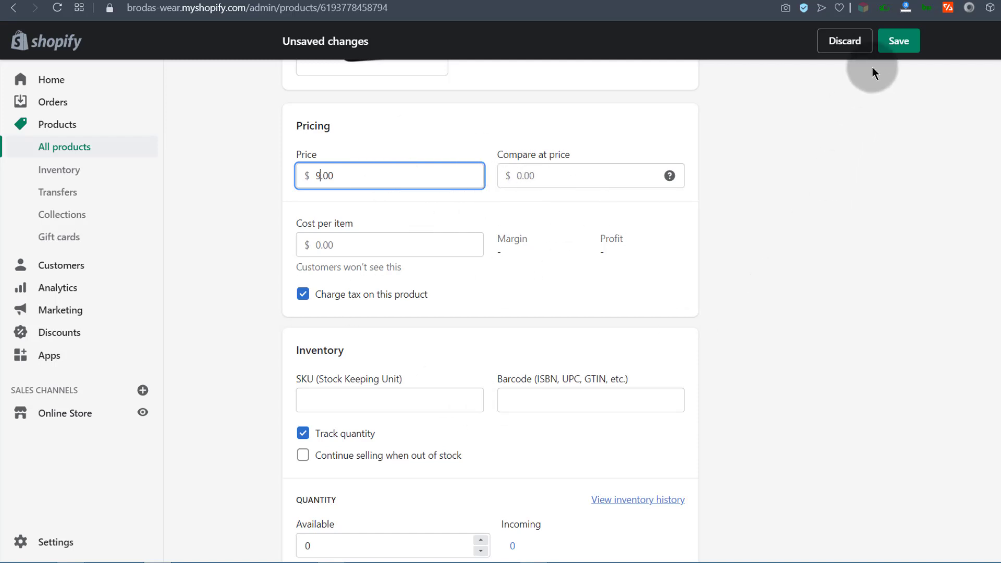
{"action": "left_click", "coordinate": [901, 38]}
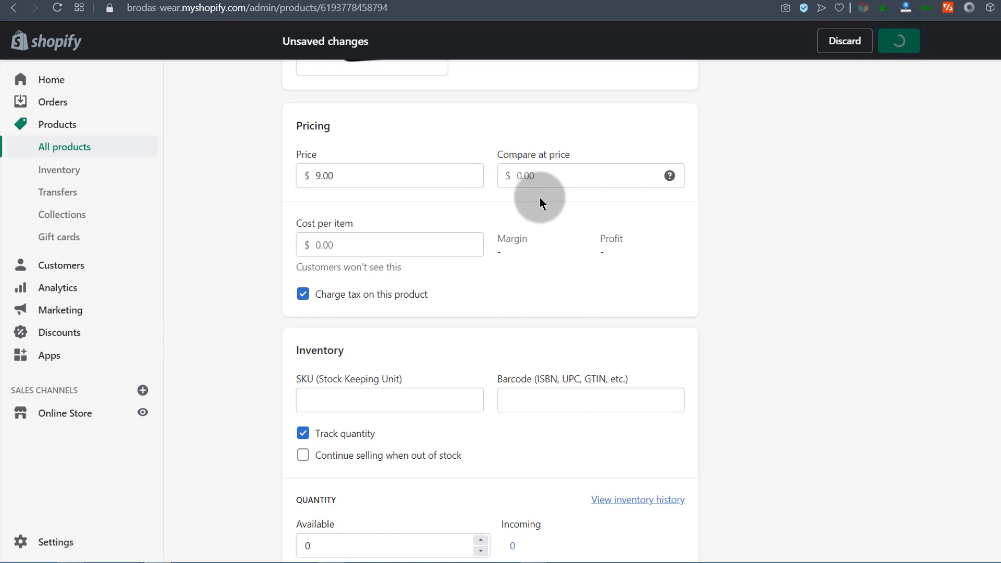
{"action": "scroll", "coordinate": [390, 272], "scroll_direction": "down", "scroll_amount": 10}
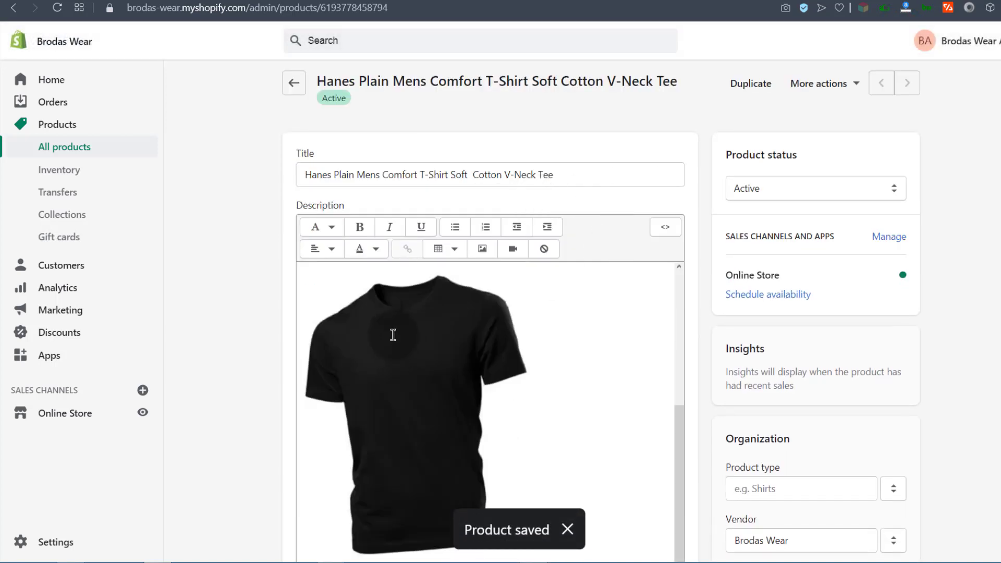
{"action": "scroll", "coordinate": [264, 333], "scroll_direction": "down", "scroll_amount": 9}
{"action": "scroll", "coordinate": [268, 201], "scroll_direction": "up", "scroll_amount": 5}
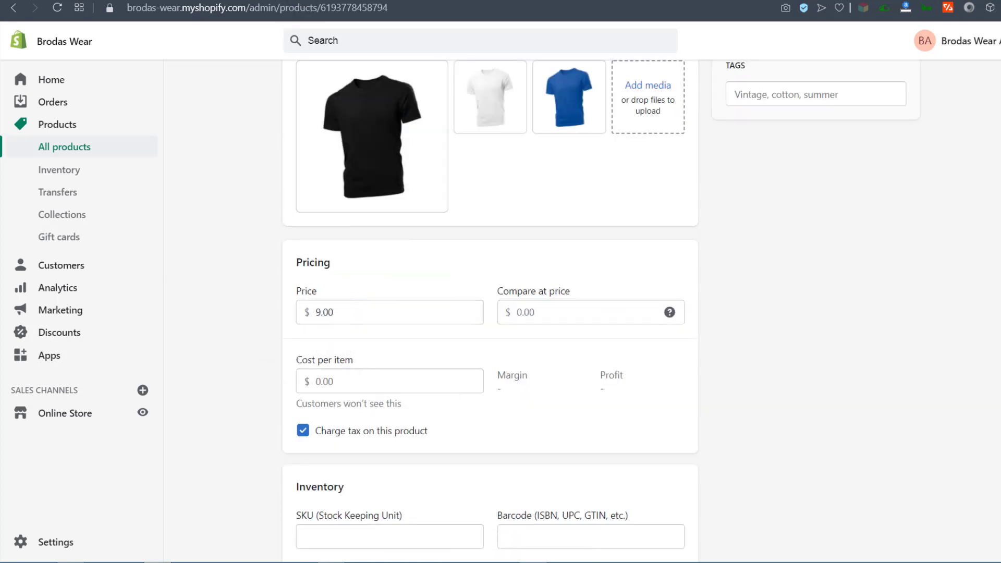
Refresh the storefront catalog and open the Hanes T-shirt's page to check its picture, price and description
{"action": "left_click", "coordinate": [247, 0]}
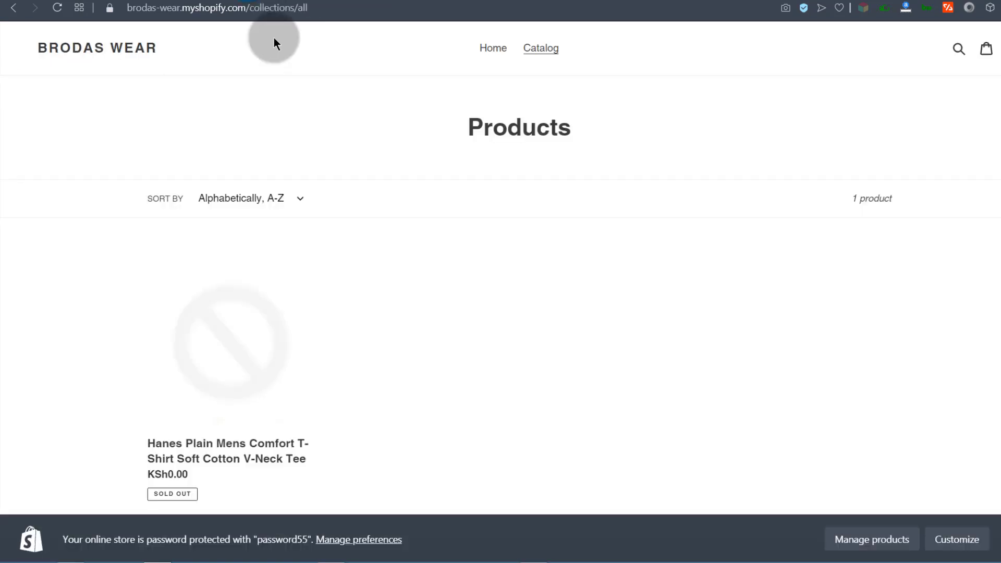
{"action": "left_click", "coordinate": [58, 6]}
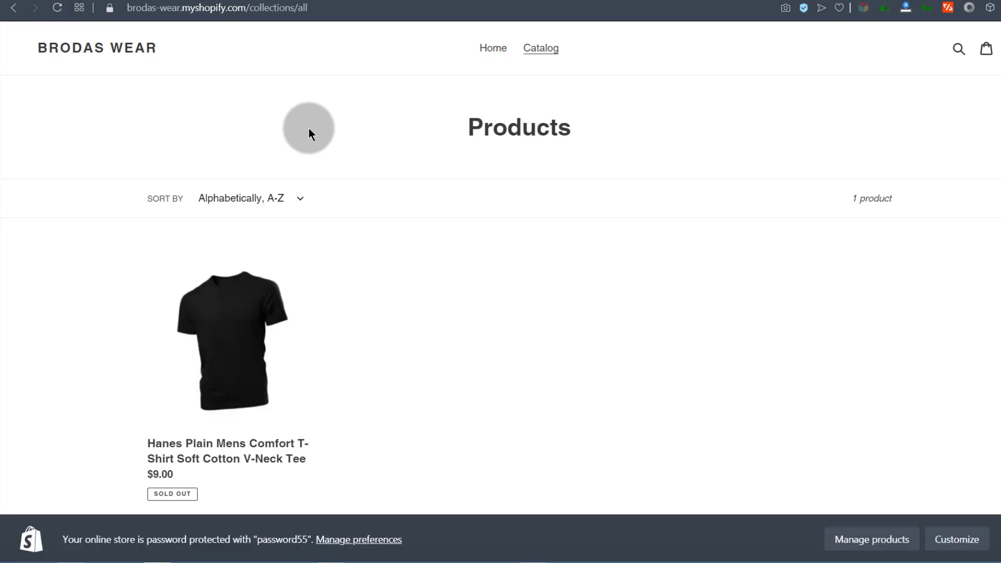
{"action": "left_click", "coordinate": [217, 328]}
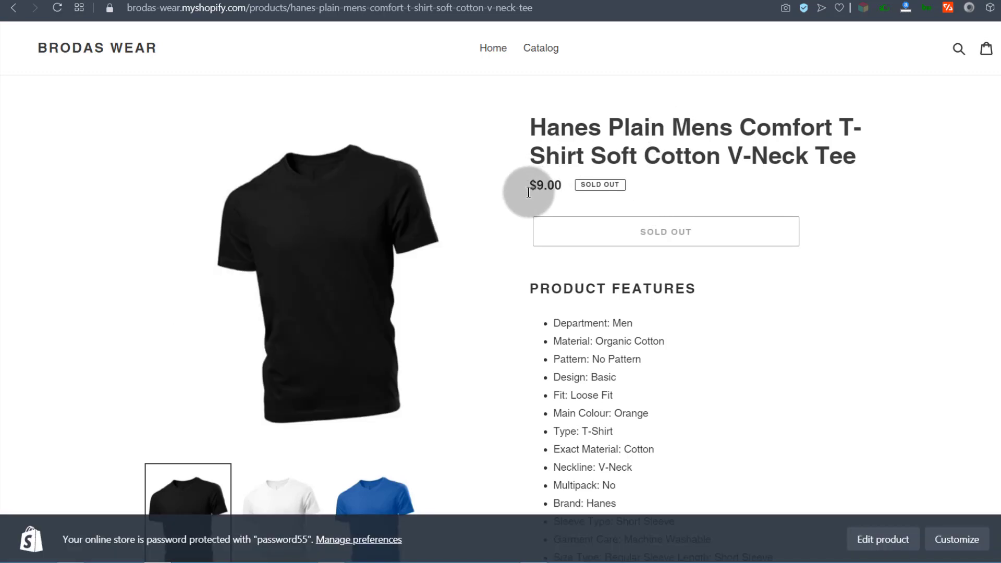
{"action": "scroll", "coordinate": [583, 252], "scroll_direction": "down", "scroll_amount": 10}
{"action": "scroll", "coordinate": [587, 251], "scroll_direction": "up", "scroll_amount": 10}
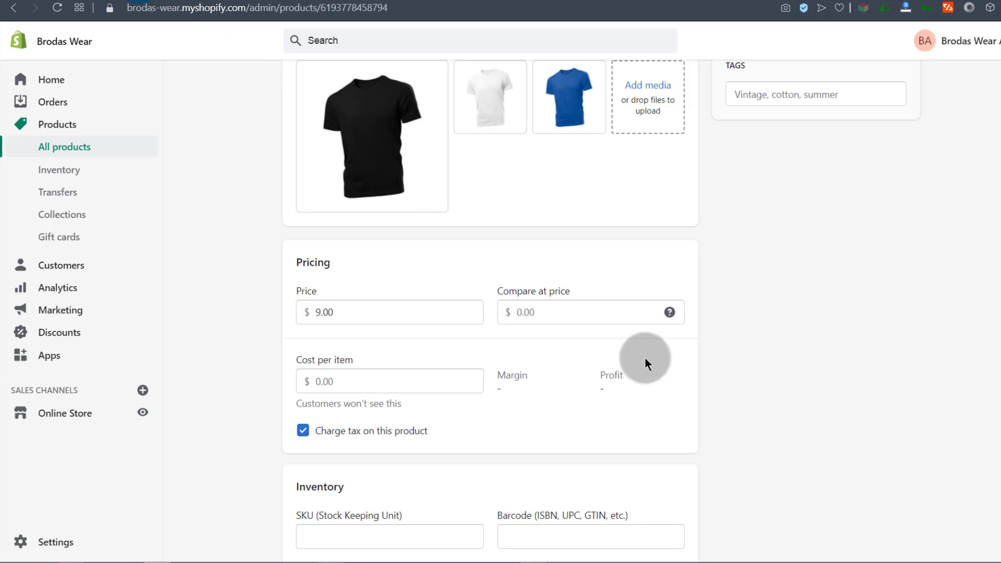
Set the product's compare-at price to $12 and save the product
{"action": "left_click", "coordinate": [521, 311]}
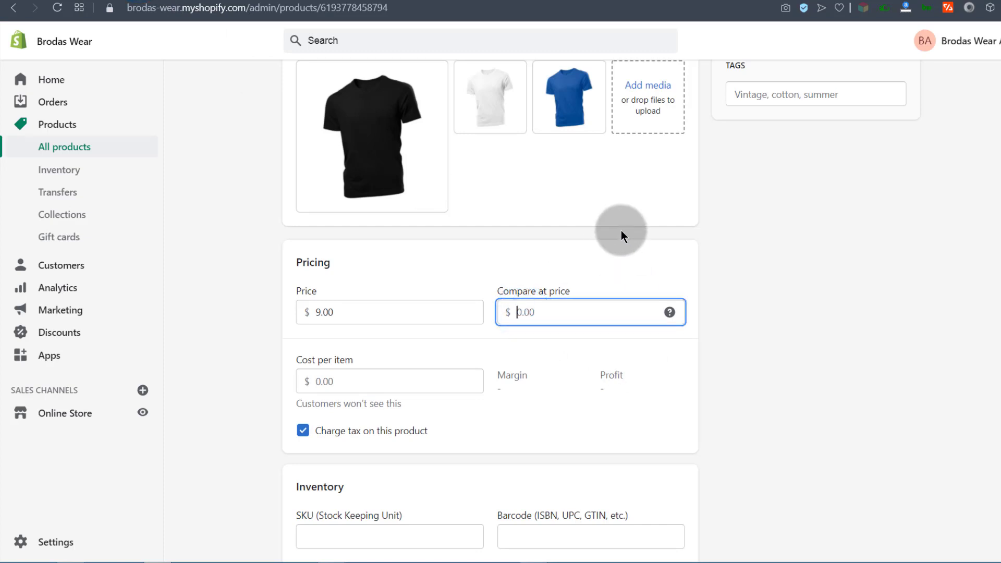
{"action": "type", "text": "12"}
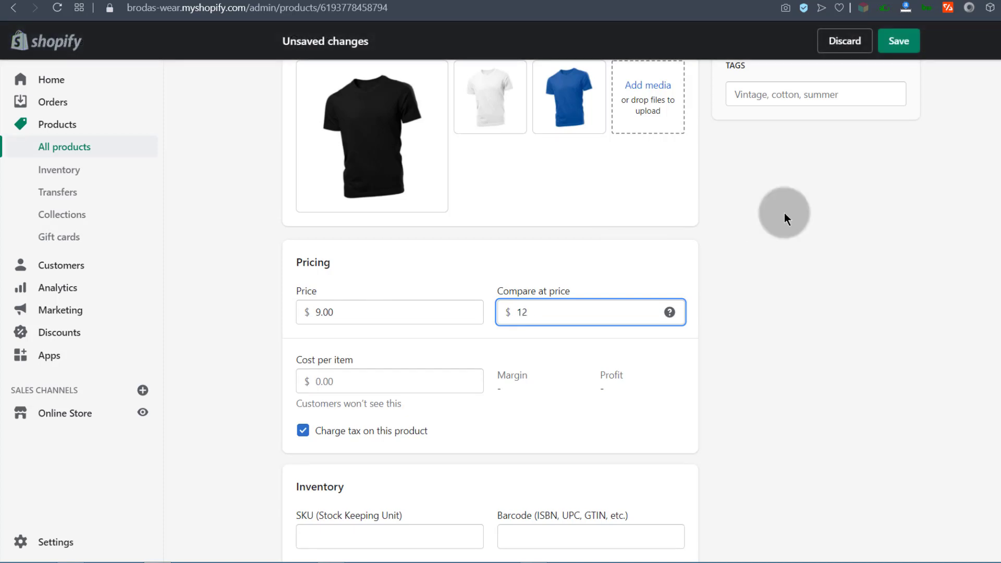
{"action": "left_click", "coordinate": [894, 42]}
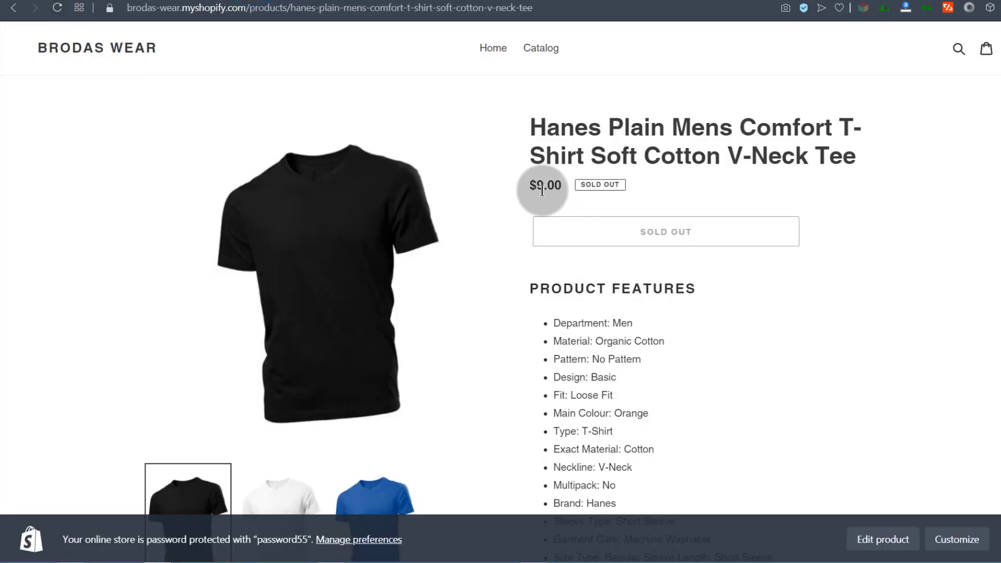
Refresh the T-shirt's storefront page and examine how the selling price, compare-at price and product details are presented
{"action": "left_click", "coordinate": [57, 7]}
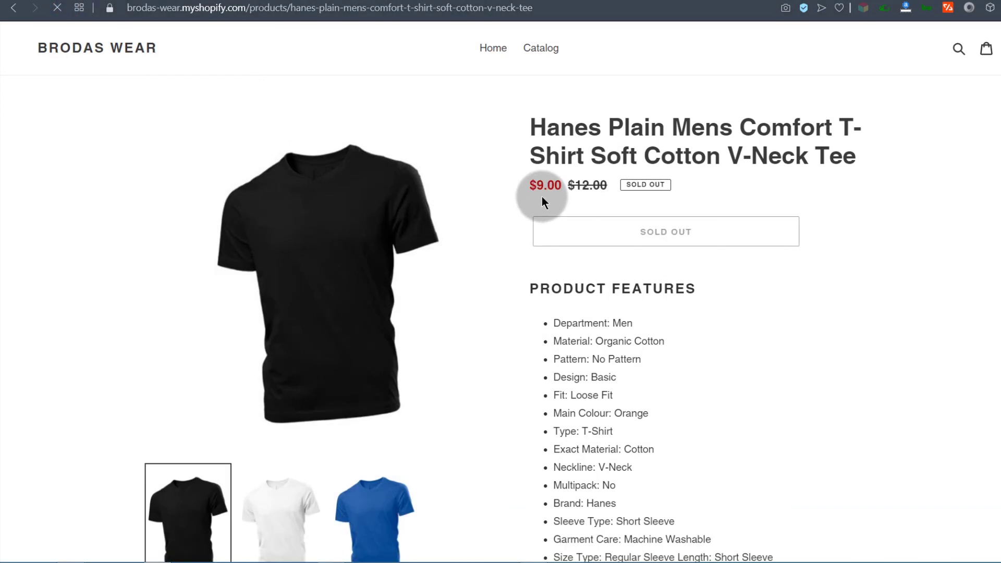
{"action": "left_click", "coordinate": [575, 185]}
{"action": "left_click_drag", "start_coordinate": [575, 184], "coordinate": [610, 184]}
{"action": "left_click", "coordinate": [585, 195]}
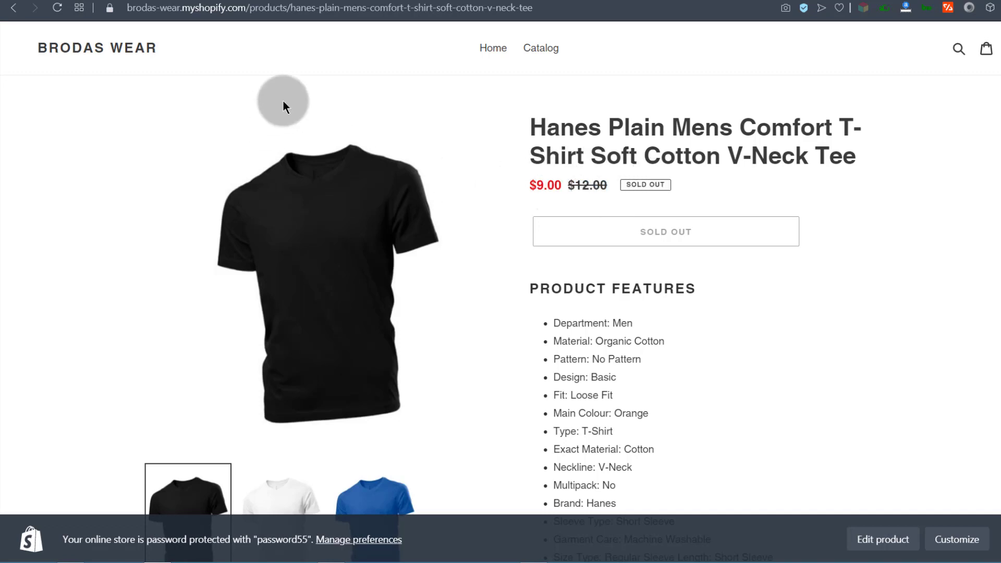
{"action": "scroll", "coordinate": [663, 380], "scroll_direction": "down", "scroll_amount": 5}
{"action": "scroll", "coordinate": [554, 217], "scroll_direction": "up", "scroll_amount": 5}
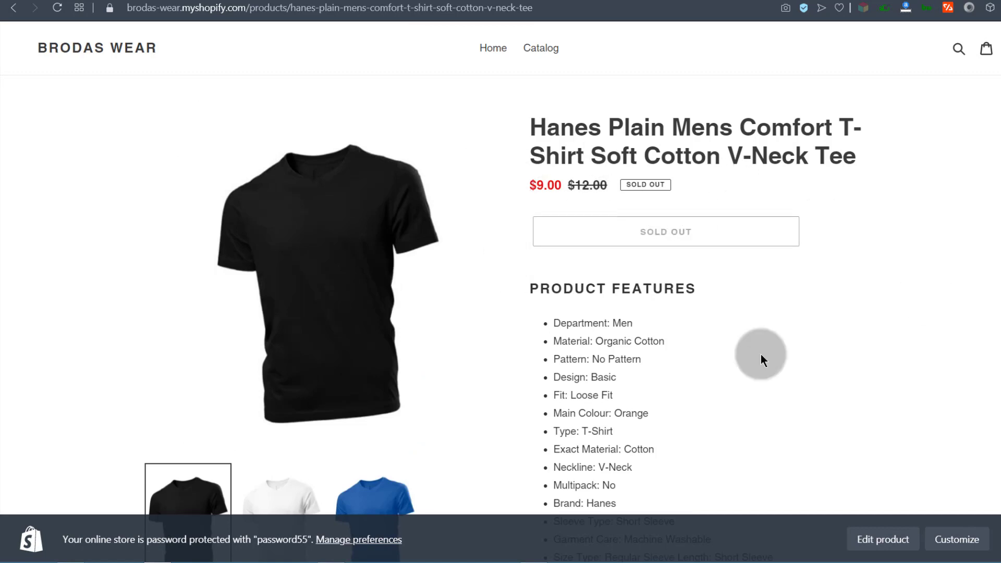
{"action": "scroll", "coordinate": [642, 372], "scroll_direction": "down", "scroll_amount": 3}
{"action": "scroll", "coordinate": [646, 360], "scroll_direction": "up", "scroll_amount": 3}
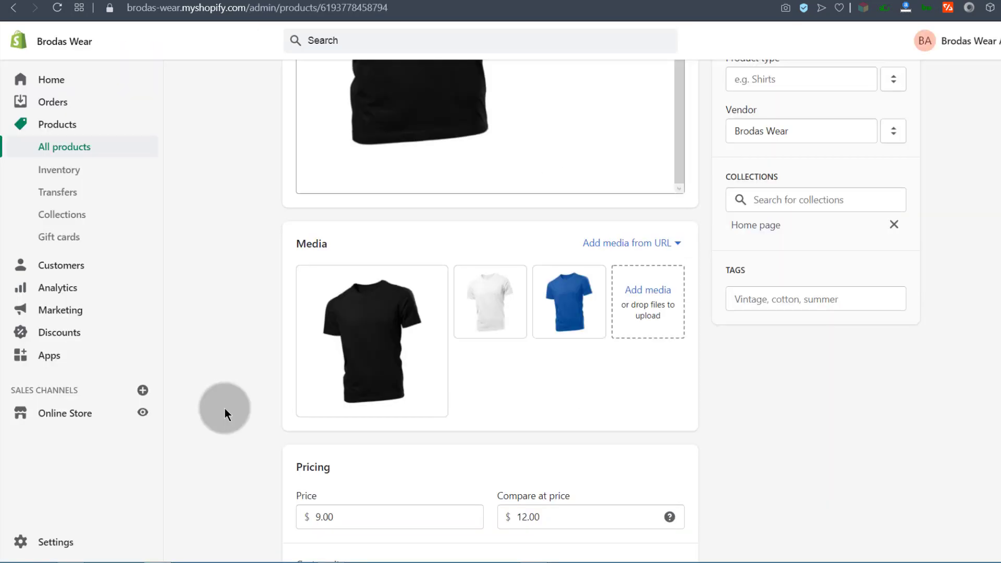
Set the product's cost per item to $3 in the admin's pricing details
{"action": "scroll", "coordinate": [253, 409], "scroll_direction": "down", "scroll_amount": 5}
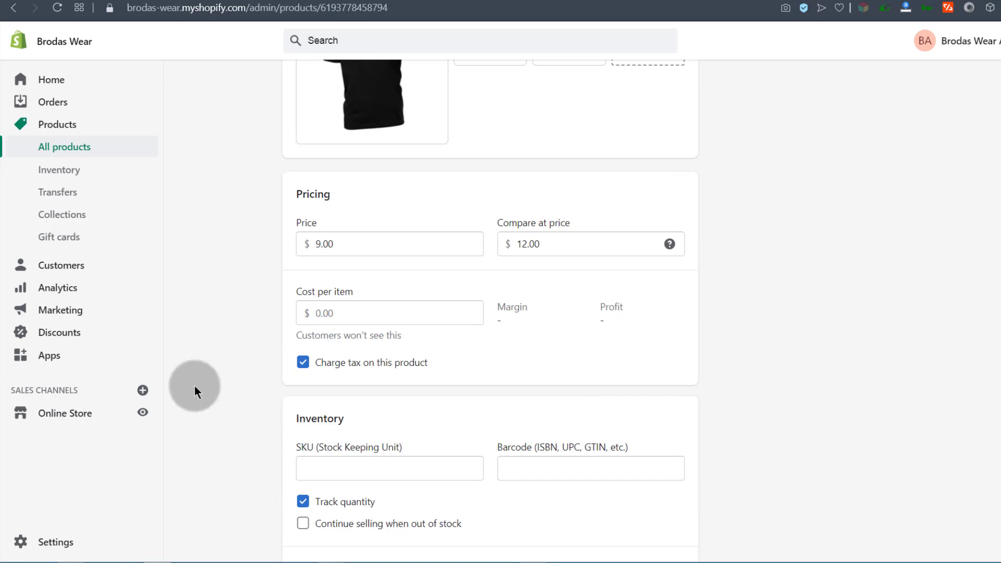
{"action": "left_click", "coordinate": [330, 313]}
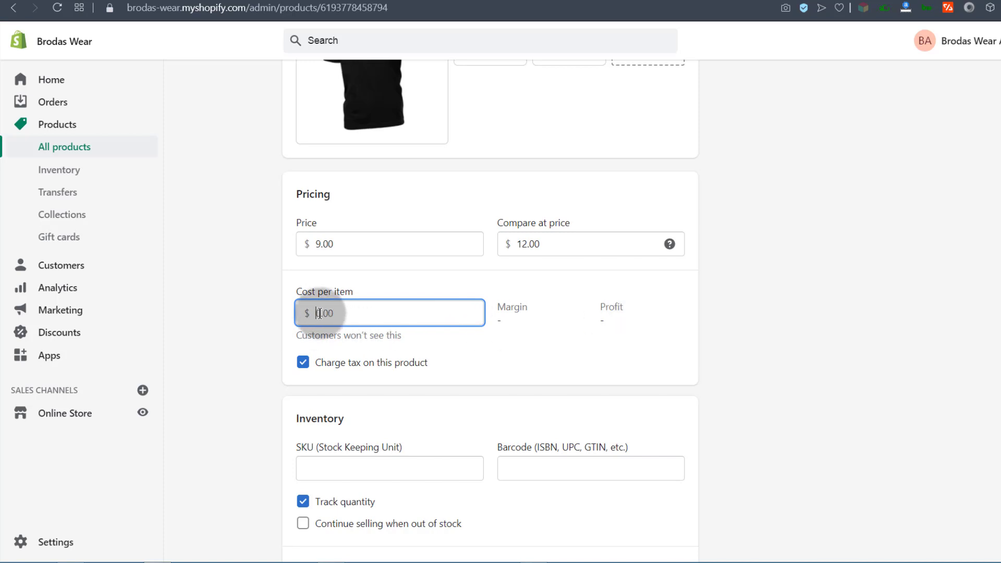
{"action": "left_click", "coordinate": [315, 313]}
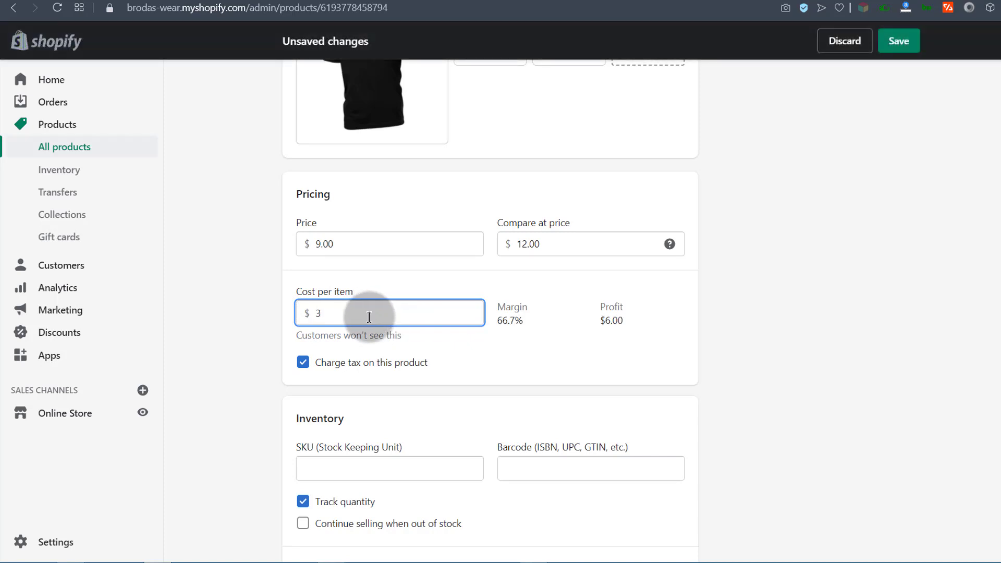
Open the store's tax settings and examine the country tax rates for Kenya and Rest of World
{"action": "left_click", "coordinate": [559, 352]}
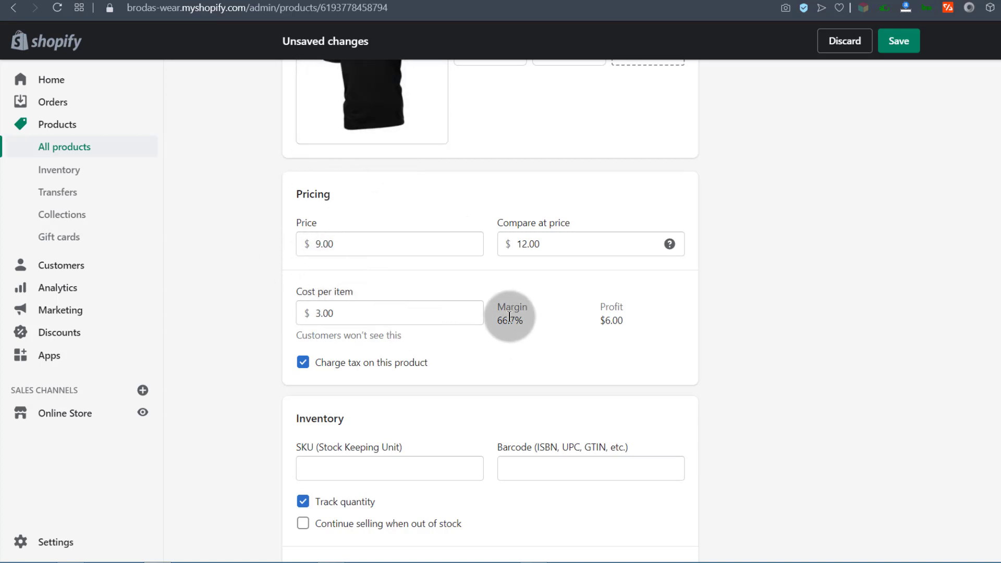
{"action": "scroll", "coordinate": [351, 273], "scroll_direction": "down", "scroll_amount": 3}
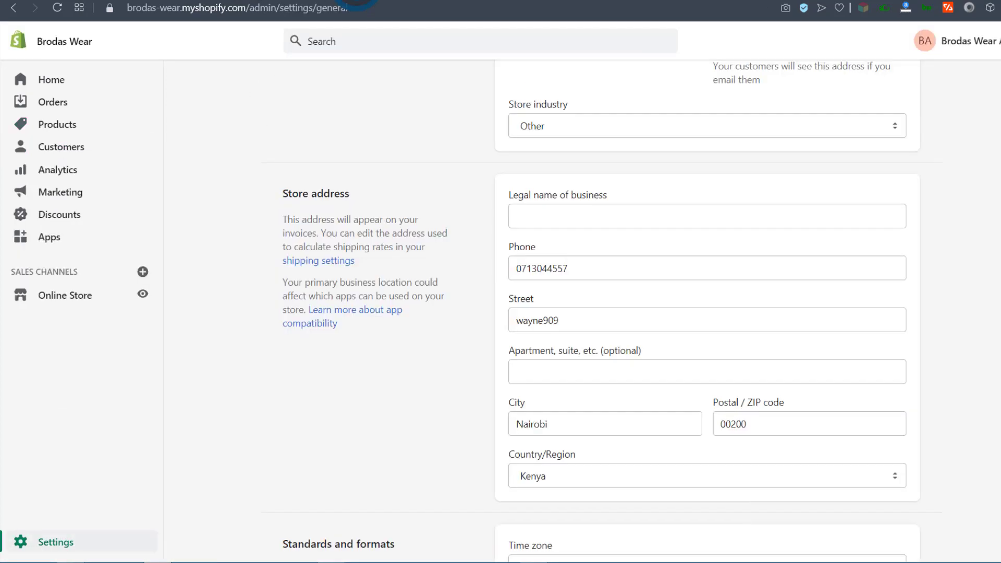
{"action": "left_click", "coordinate": [57, 544]}
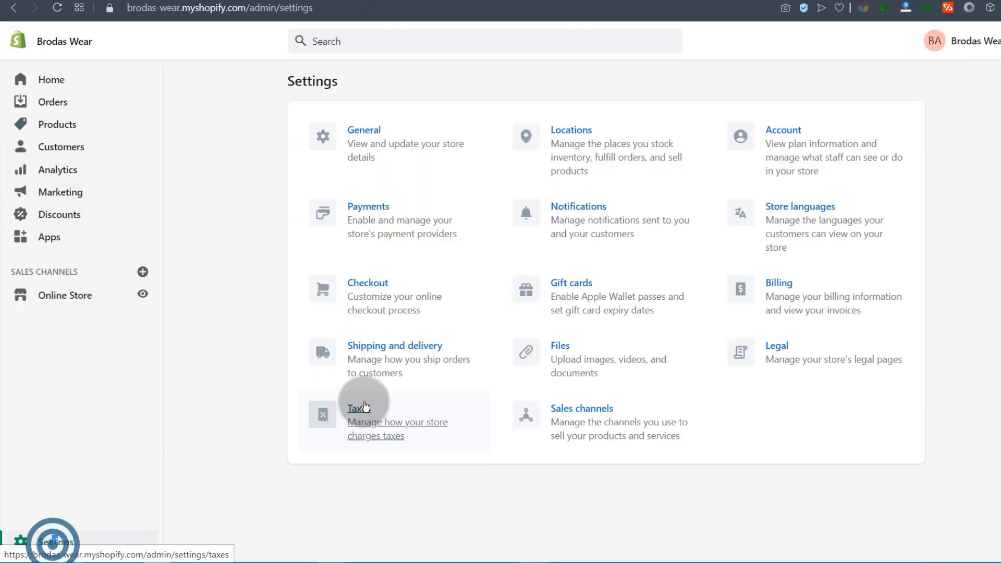
{"action": "left_click", "coordinate": [357, 411]}
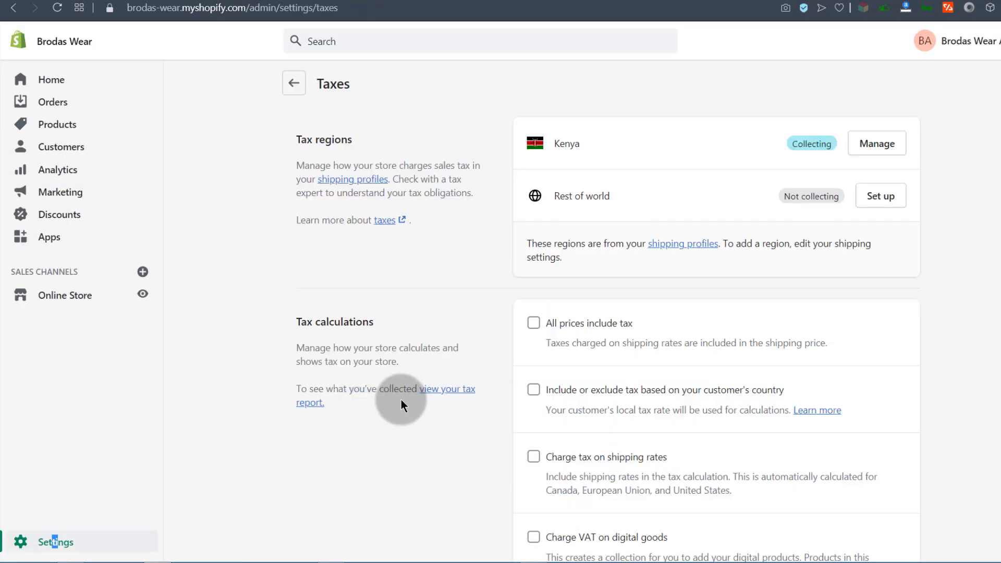
{"action": "scroll", "coordinate": [633, 190], "scroll_direction": "down", "scroll_amount": 2}
{"action": "scroll", "coordinate": [622, 120], "scroll_direction": "up", "scroll_amount": 2}
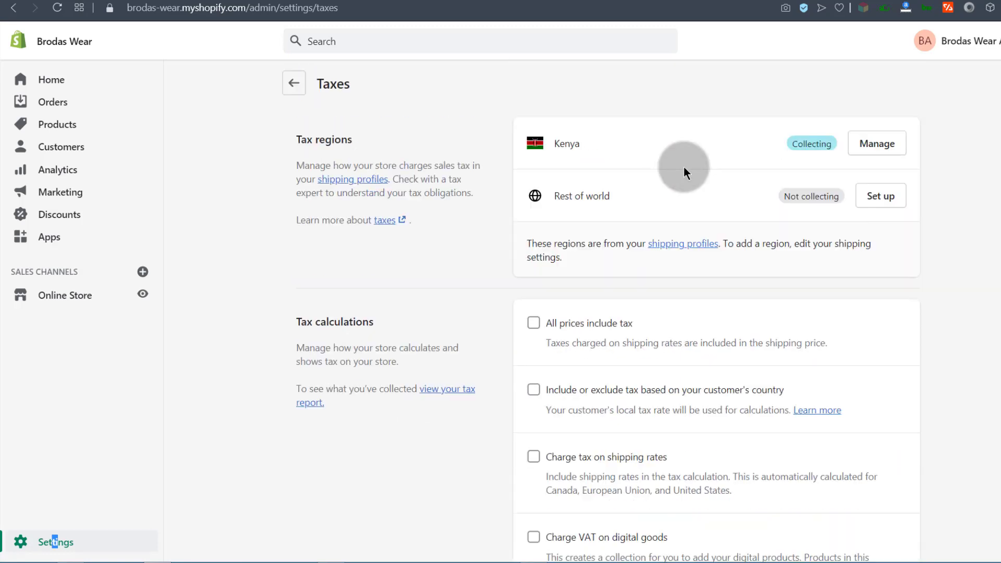
{"action": "left_click", "coordinate": [869, 144]}
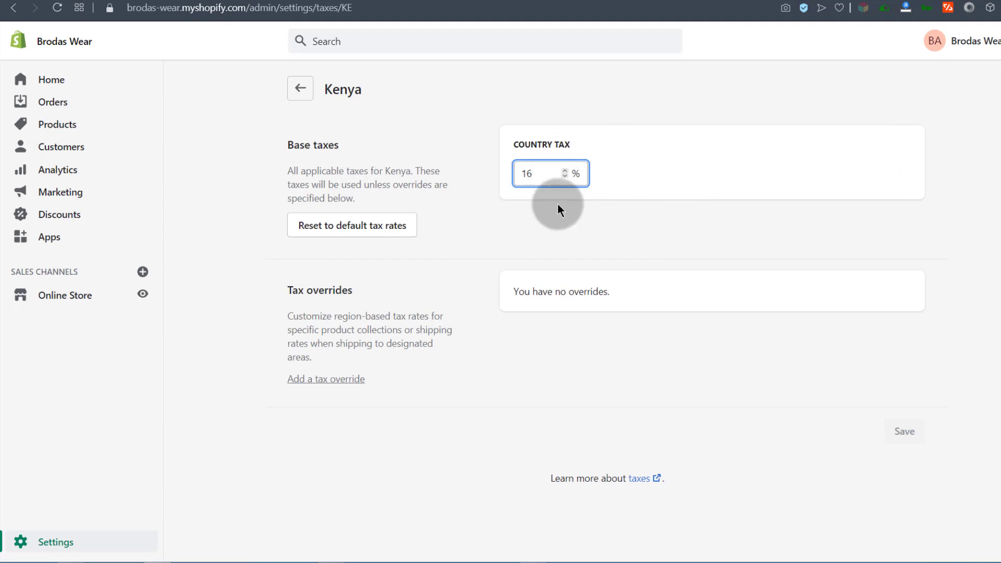
{"action": "left_click", "coordinate": [16, 15]}
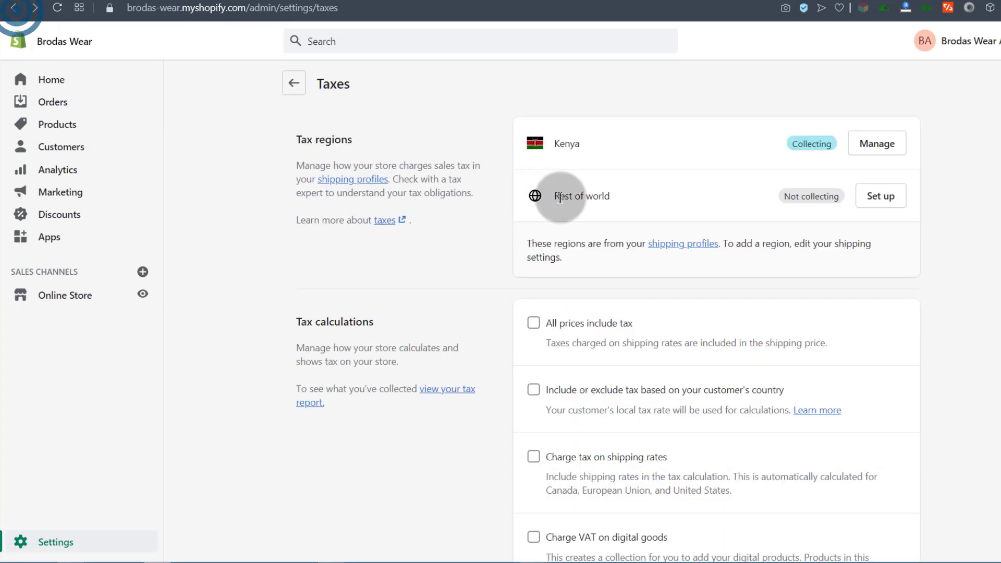
{"action": "left_click", "coordinate": [889, 197]}
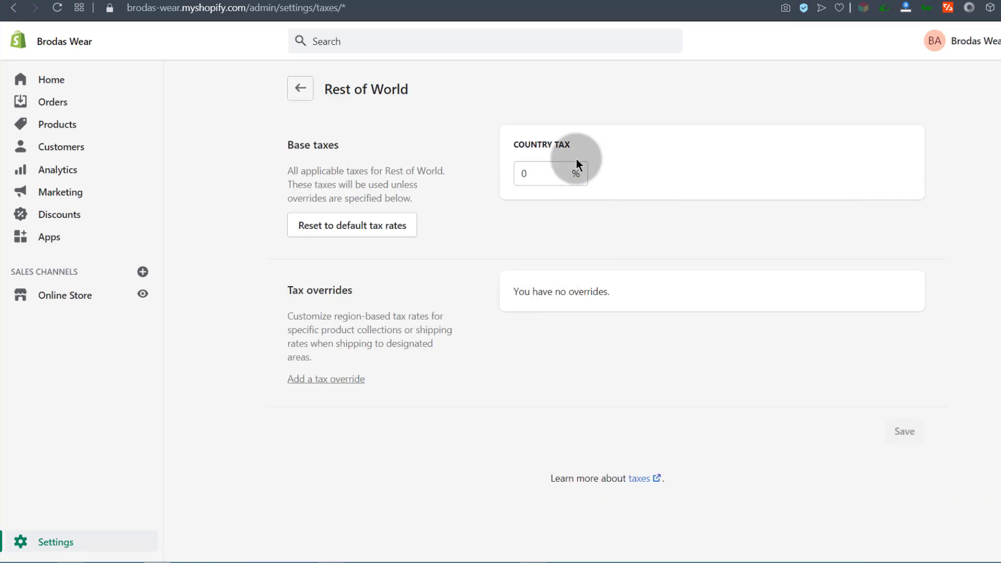
{"action": "left_click", "coordinate": [529, 174]}
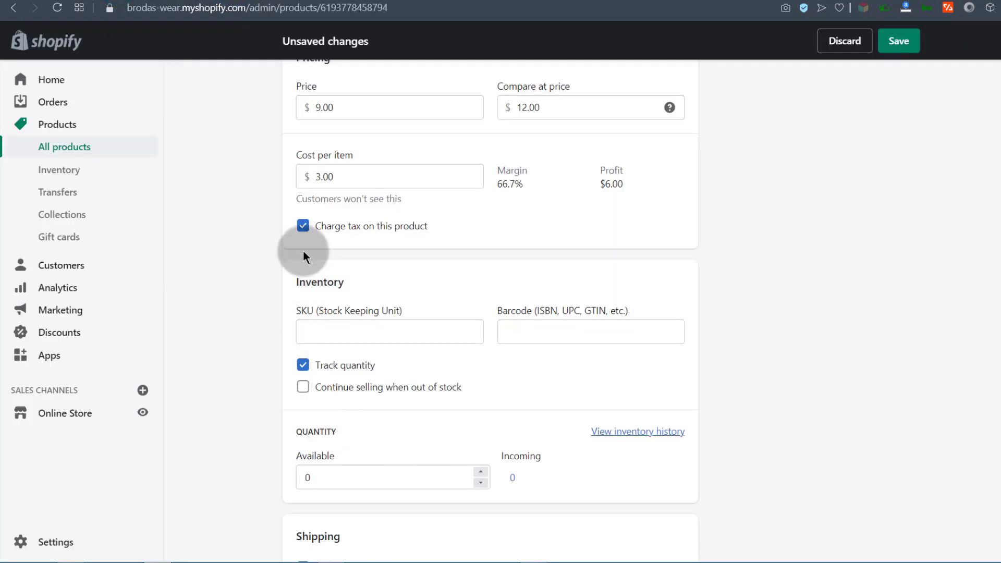
Return to the T-shirt's product page and turn off tax charging for it
{"action": "left_click", "coordinate": [302, 227]}
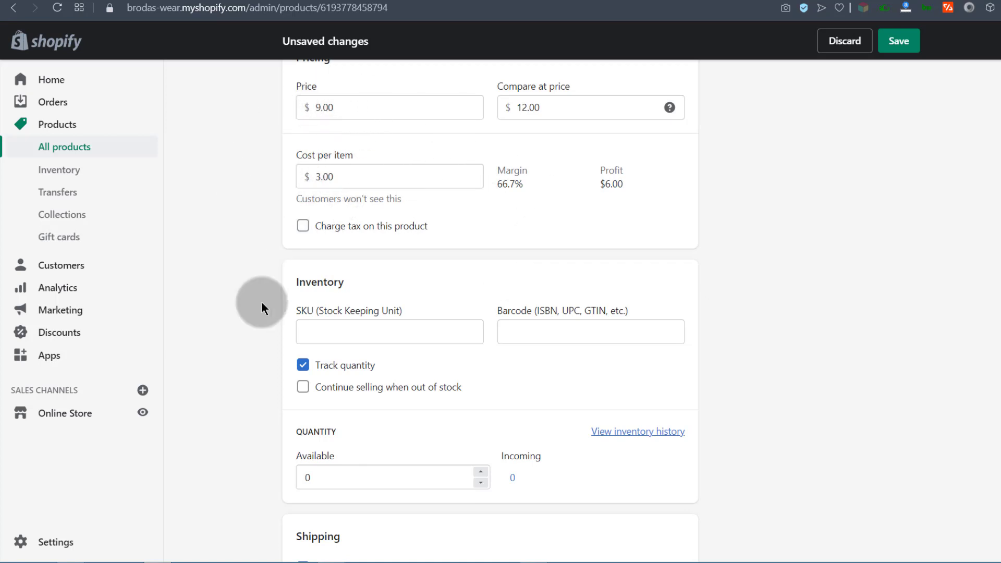
Copy the words "Hanes Plain" from the product's title for use in the SKU
{"action": "scroll", "coordinate": [256, 311], "scroll_direction": "down", "scroll_amount": 3}
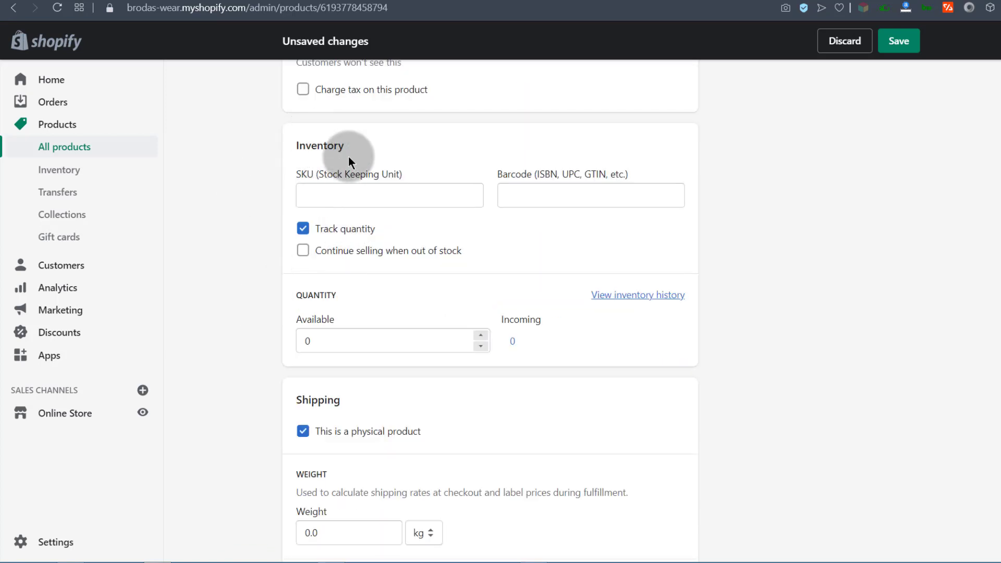
{"action": "left_click", "coordinate": [316, 196]}
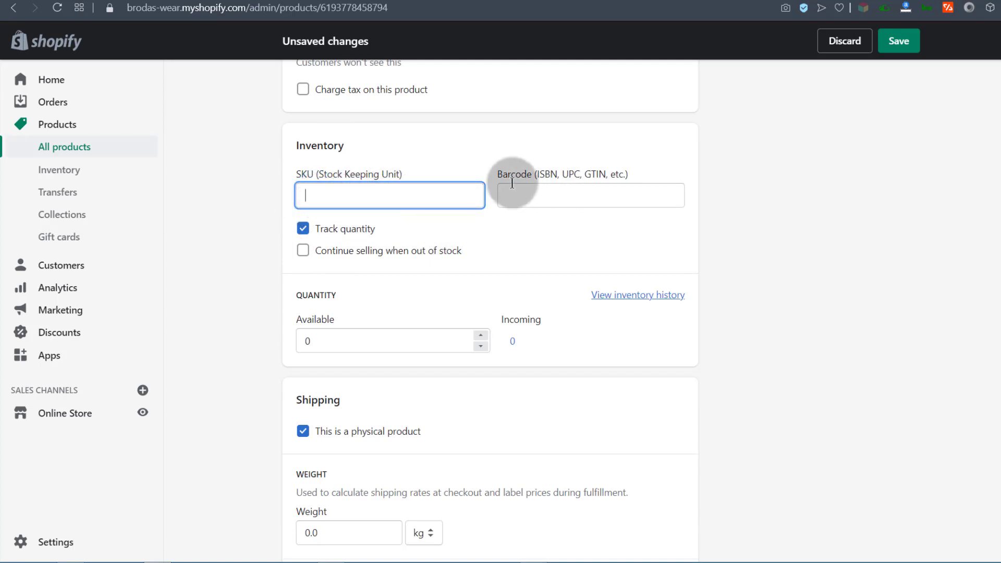
{"action": "left_click", "coordinate": [346, 195]}
{"action": "scroll", "coordinate": [318, 203], "scroll_direction": "up", "scroll_amount": 9}
{"action": "scroll", "coordinate": [317, 204], "scroll_direction": "up", "scroll_amount": 10}
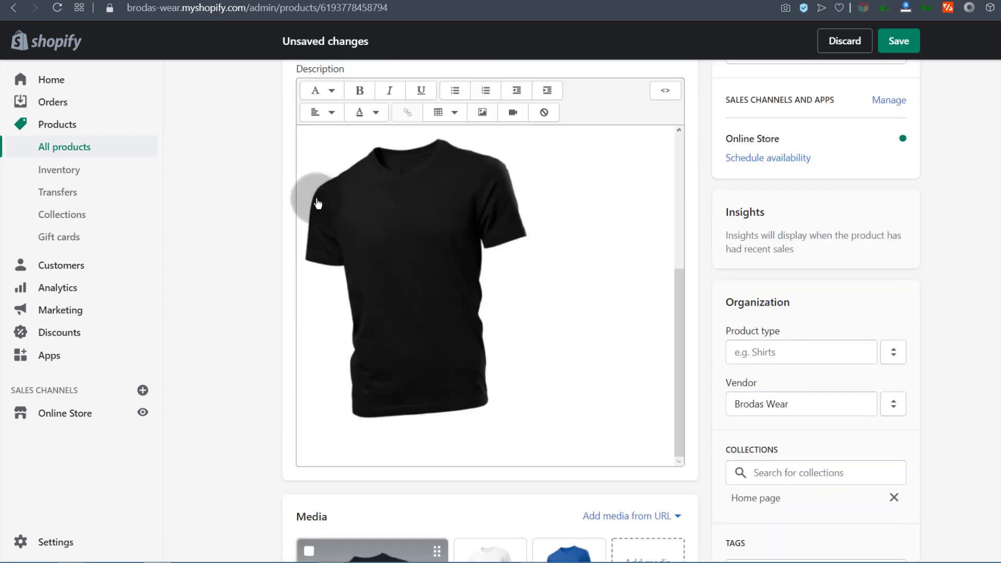
{"action": "left_click", "coordinate": [317, 81]}
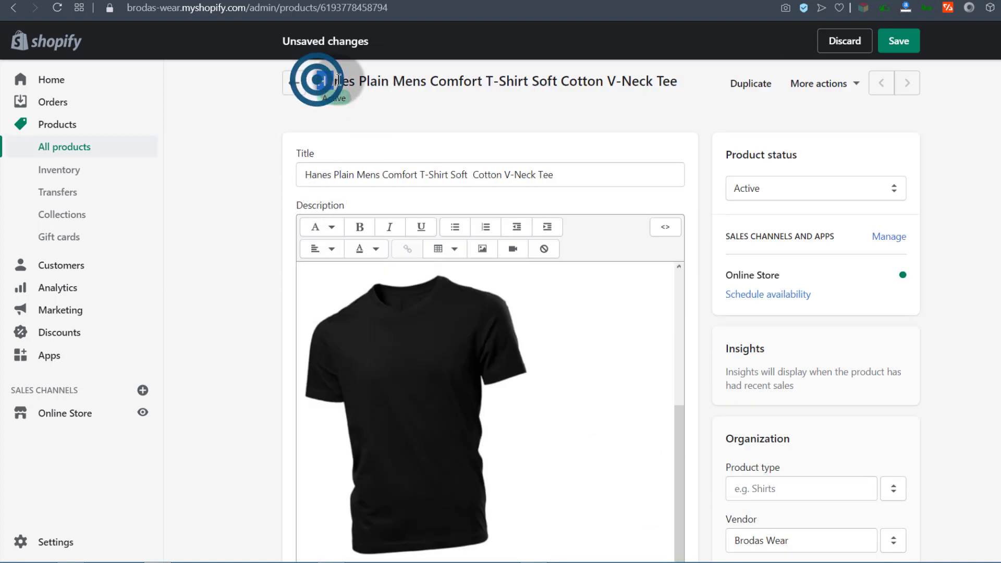
{"action": "left_click_drag", "start_coordinate": [317, 81], "coordinate": [381, 81]}
{"action": "right_click", "coordinate": [381, 81]}
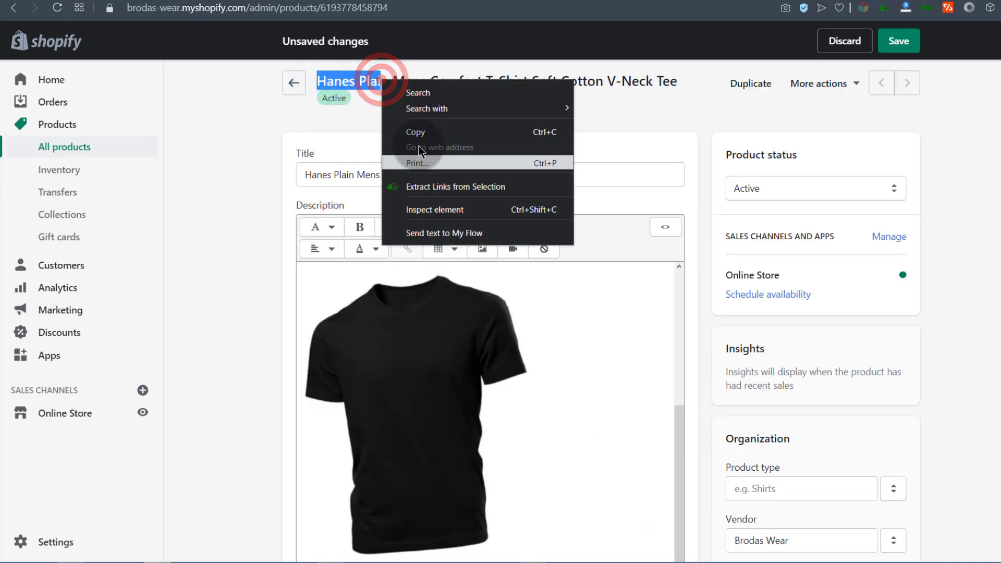
{"action": "left_click", "coordinate": [415, 132]}
Paste the copied text into the product's SKU and complete it as HanesPlain001
{"action": "scroll", "coordinate": [264, 254], "scroll_direction": "down", "scroll_amount": 10}
{"action": "scroll", "coordinate": [264, 249], "scroll_direction": "down", "scroll_amount": 10}
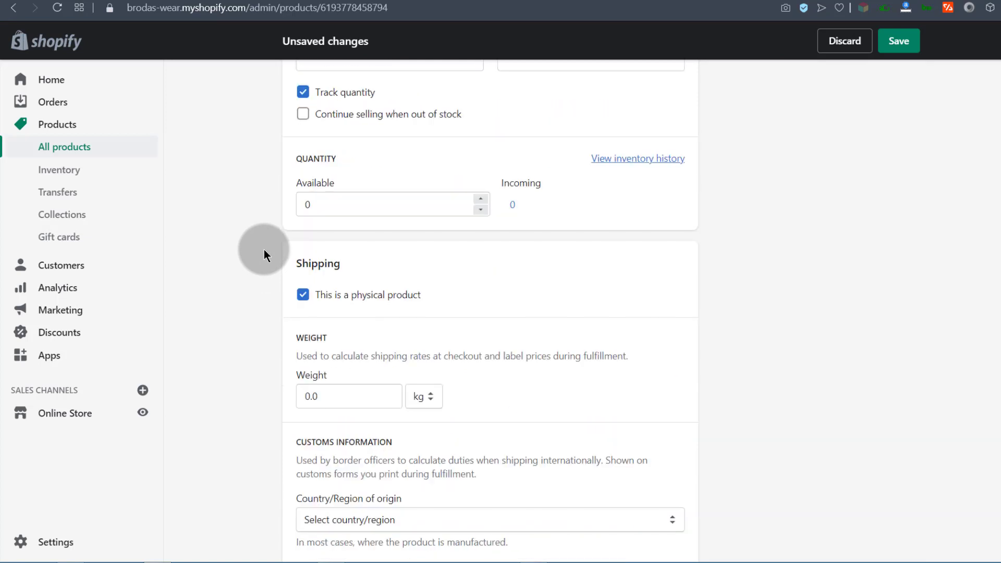
{"action": "scroll", "coordinate": [264, 249], "scroll_direction": "up", "scroll_amount": 10}
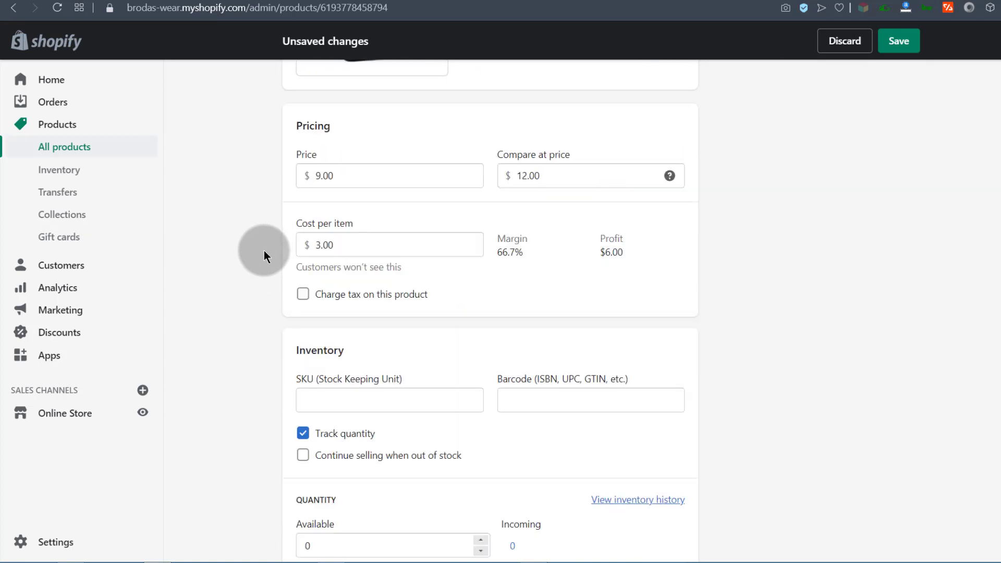
{"action": "scroll", "coordinate": [270, 289], "scroll_direction": "down", "scroll_amount": 3}
{"action": "left_click", "coordinate": [320, 264]}
{"action": "right_click", "coordinate": [322, 264]}
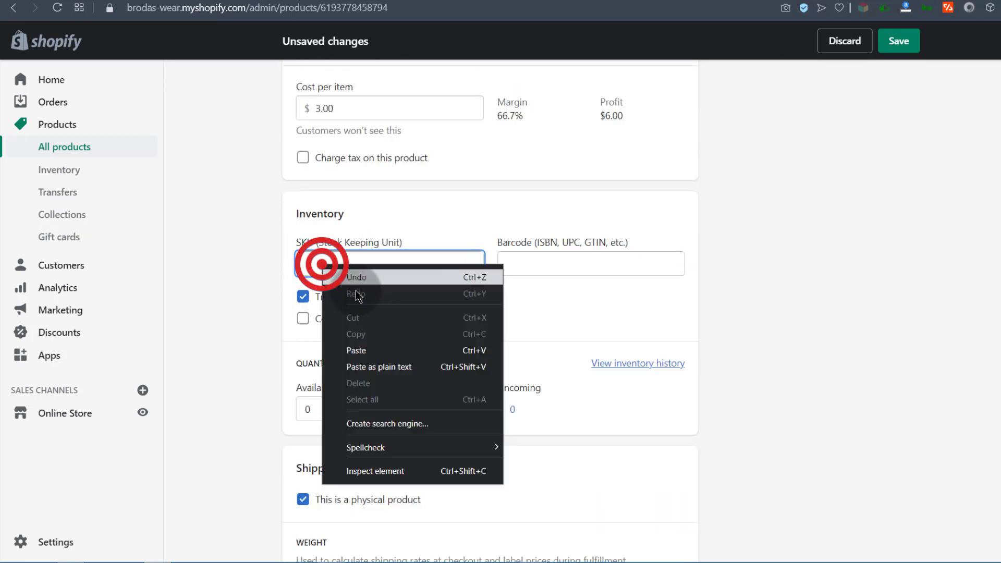
{"action": "left_click", "coordinate": [360, 352]}
{"action": "left_click", "coordinate": [335, 265]}
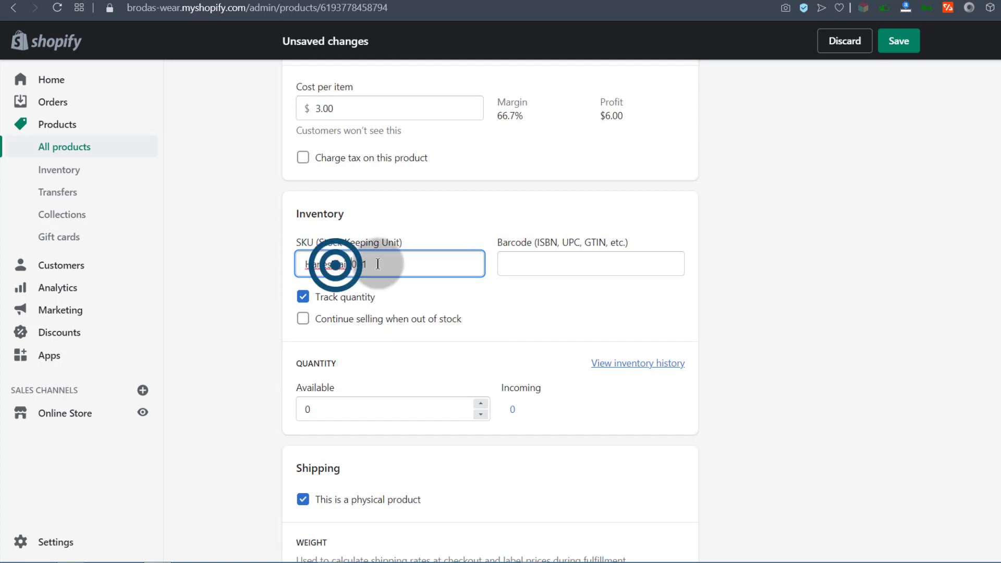
{"action": "left_click", "coordinate": [461, 294]}
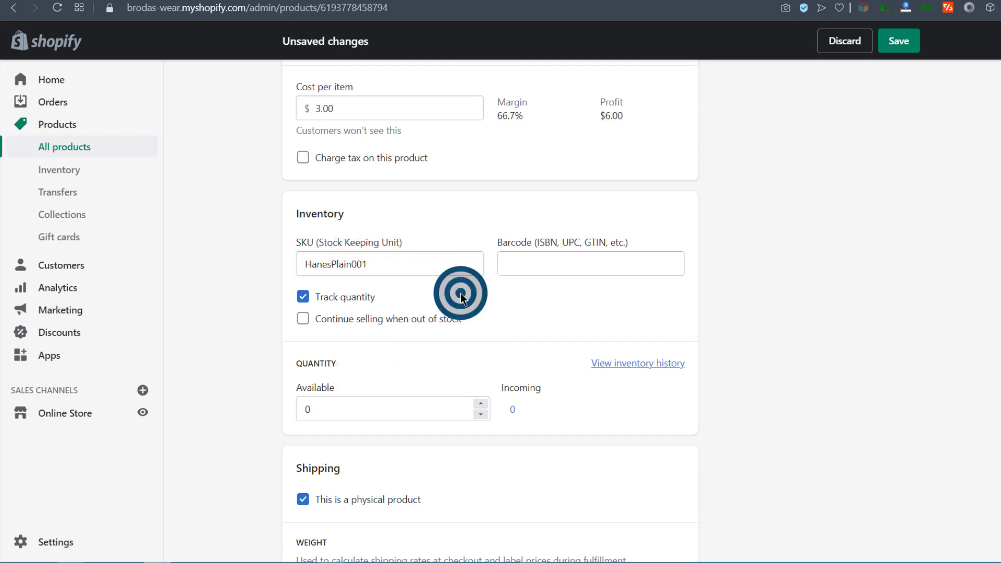
Review the stock tracking options and set the product's available quantity to 10
{"action": "scroll", "coordinate": [323, 219], "scroll_direction": "down", "scroll_amount": 3}
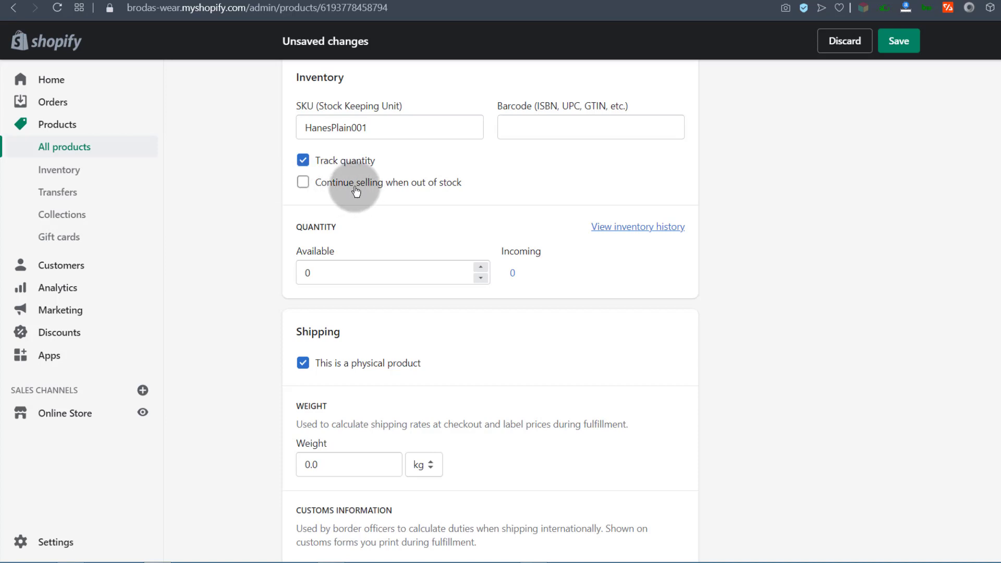
{"action": "scroll", "coordinate": [356, 190], "scroll_direction": "down", "scroll_amount": 1}
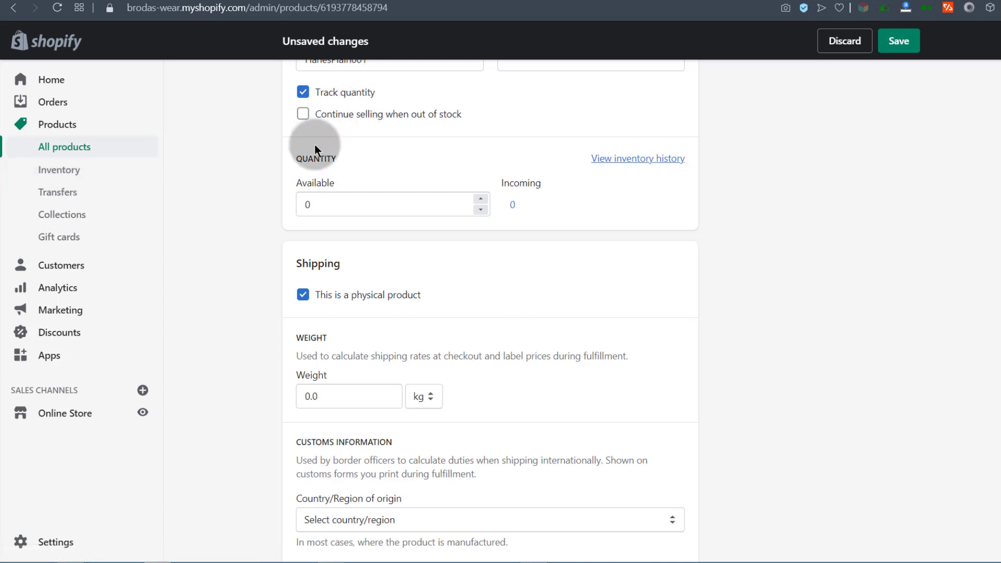
{"action": "scroll", "coordinate": [318, 152], "scroll_direction": "up", "scroll_amount": 2}
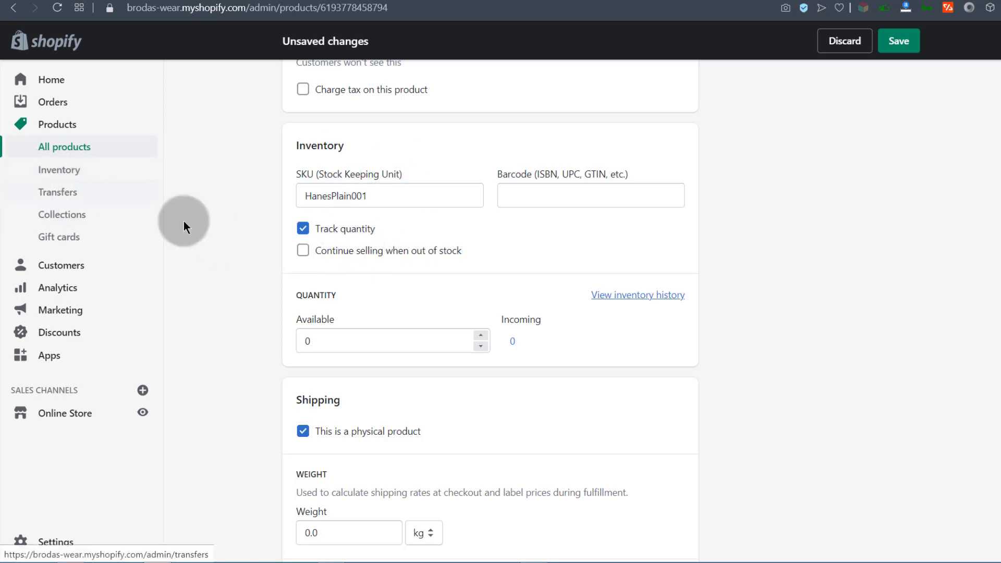
{"action": "scroll", "coordinate": [313, 313], "scroll_direction": "down", "scroll_amount": 3}
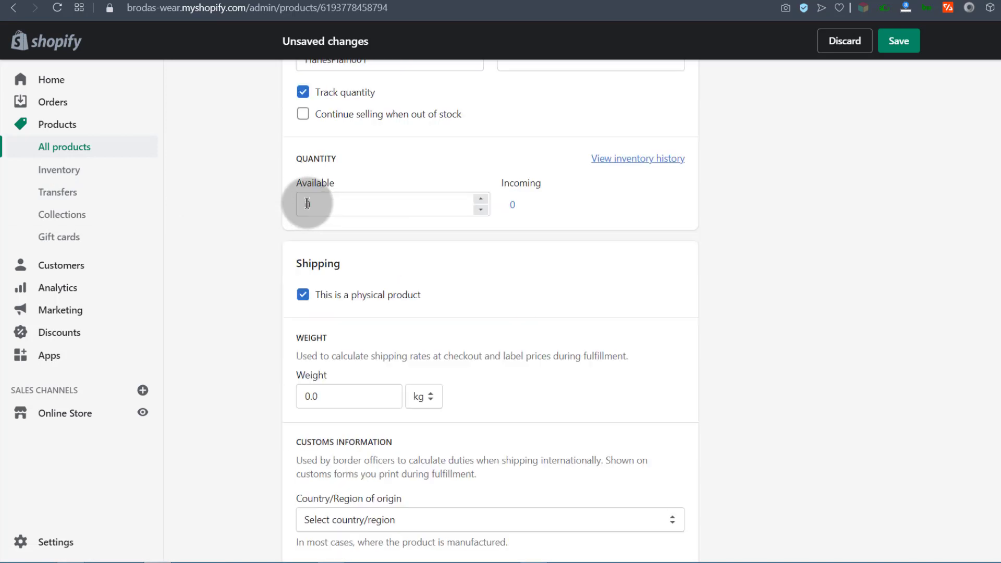
{"action": "left_click", "coordinate": [306, 203]}
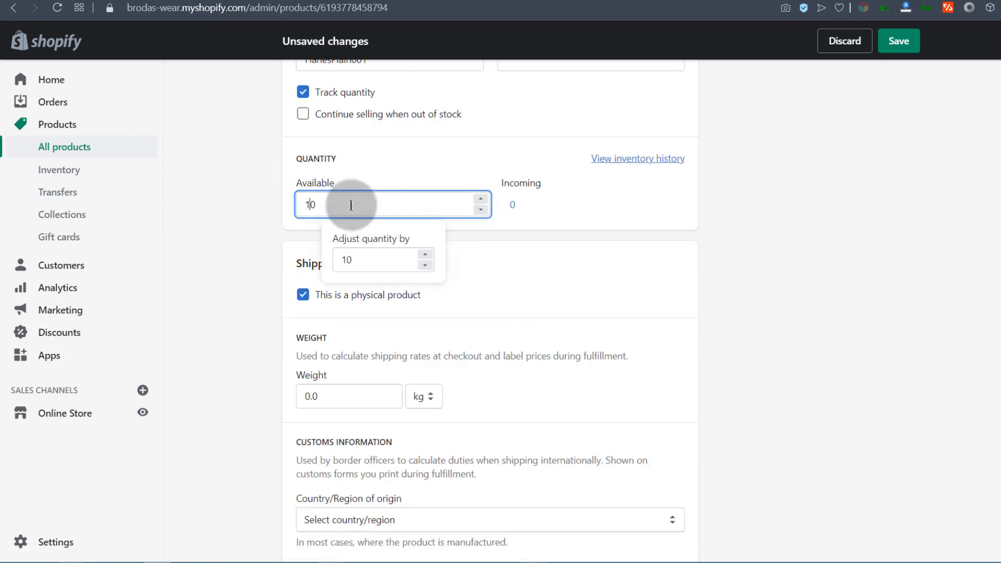
{"action": "left_click", "coordinate": [621, 214]}
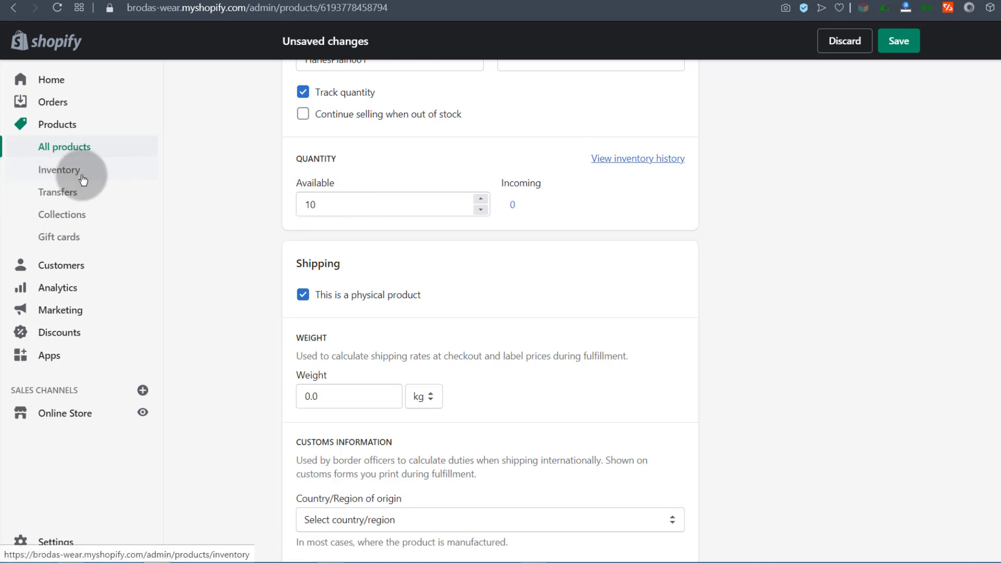
Switch the physical product option off to compare the shipping fields, and switch it back on
{"action": "scroll", "coordinate": [499, 308], "scroll_direction": "down", "scroll_amount": 1}
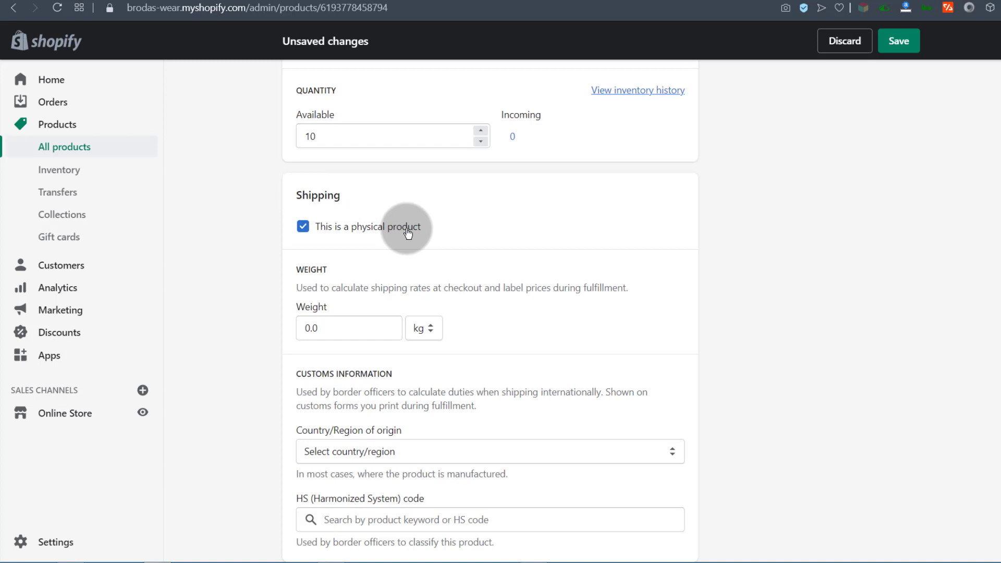
{"action": "left_click", "coordinate": [302, 227]}
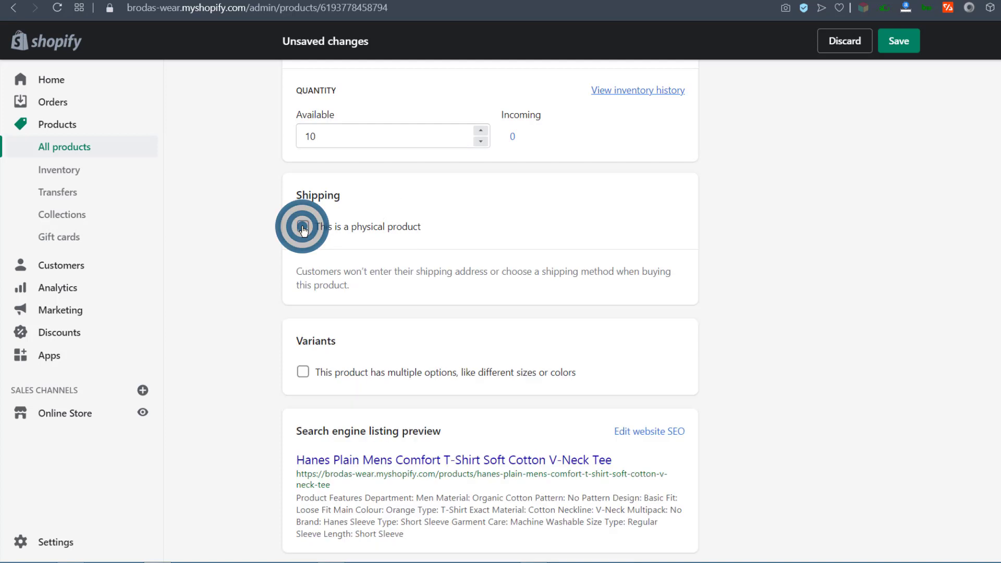
{"action": "left_click", "coordinate": [302, 228]}
{"action": "left_click", "coordinate": [302, 228]}
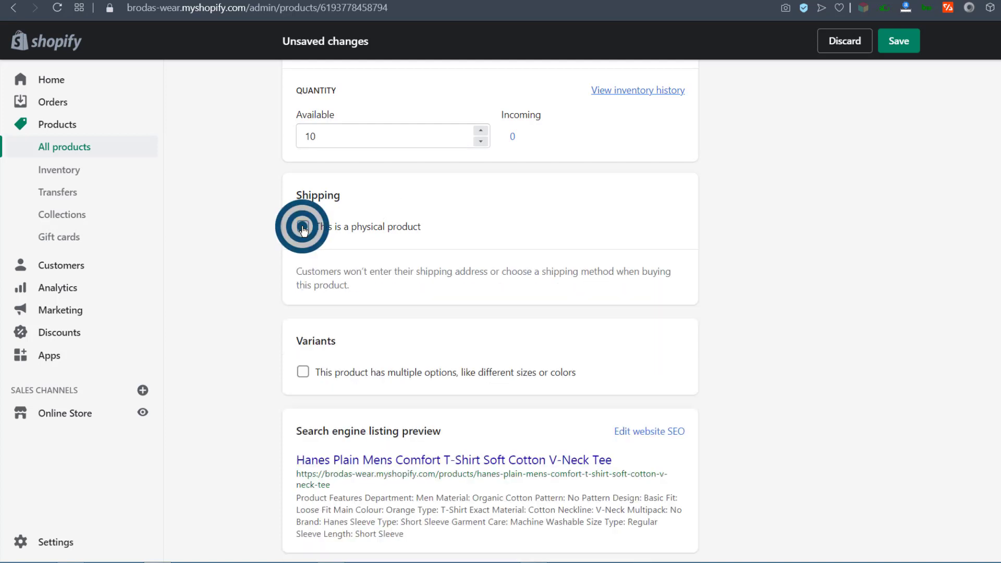
{"action": "left_click", "coordinate": [303, 227]}
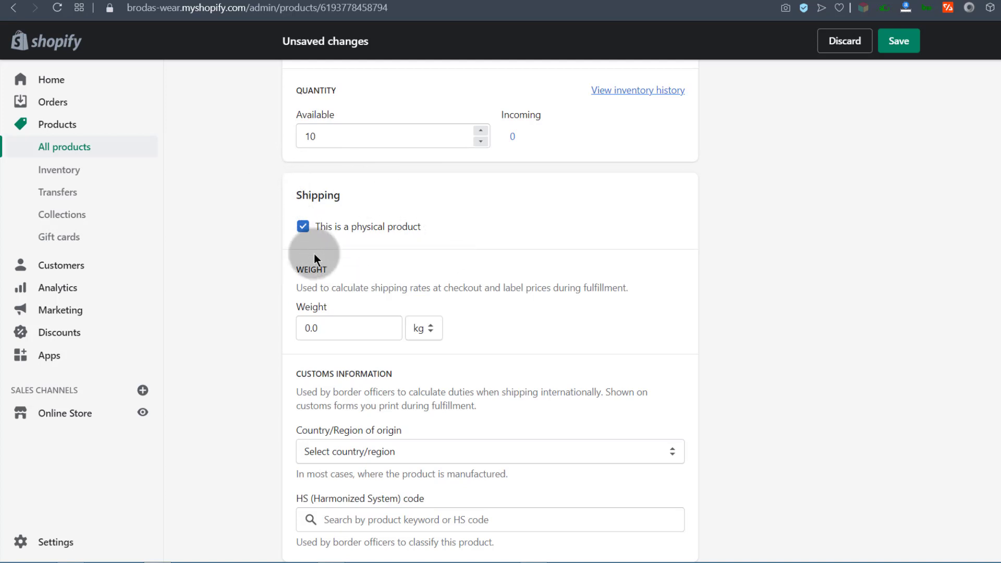
Set the product's shipping weight to 100 g
{"action": "scroll", "coordinate": [310, 253], "scroll_direction": "down", "scroll_amount": 3}
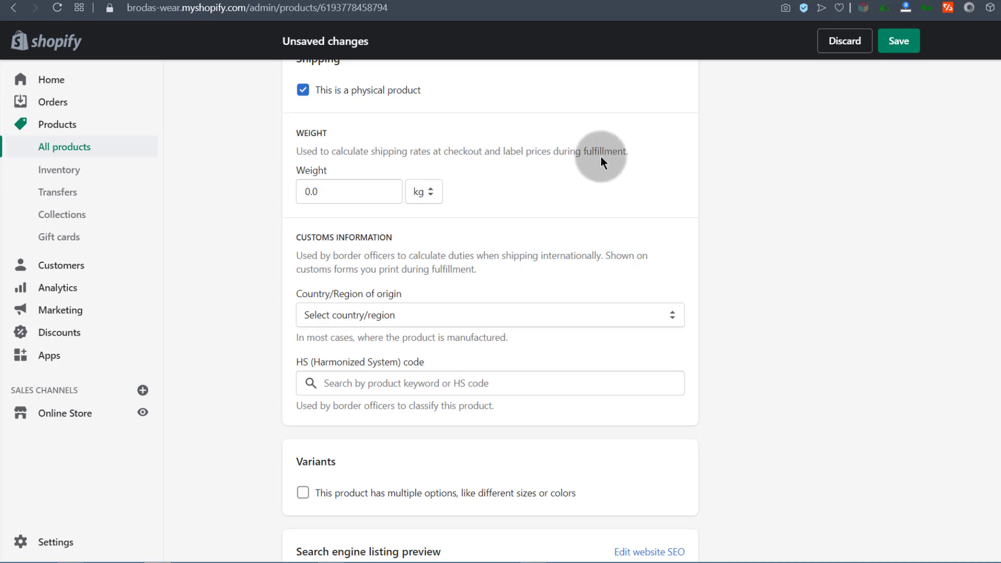
{"action": "left_click", "coordinate": [313, 191]}
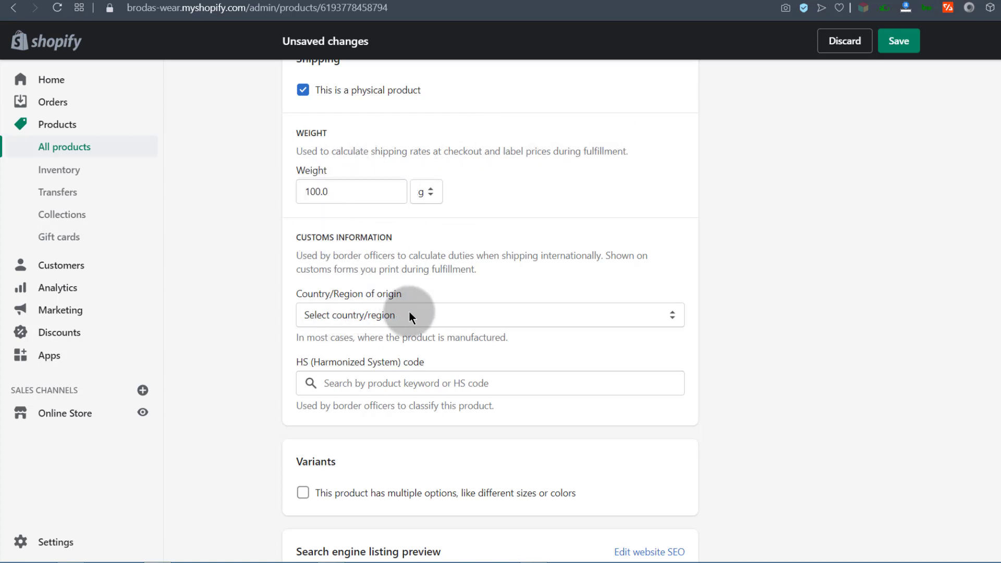
Enable multiple options for the product to view the variant fields, and disable them again
{"action": "scroll", "coordinate": [324, 315], "scroll_direction": "down", "scroll_amount": 1}
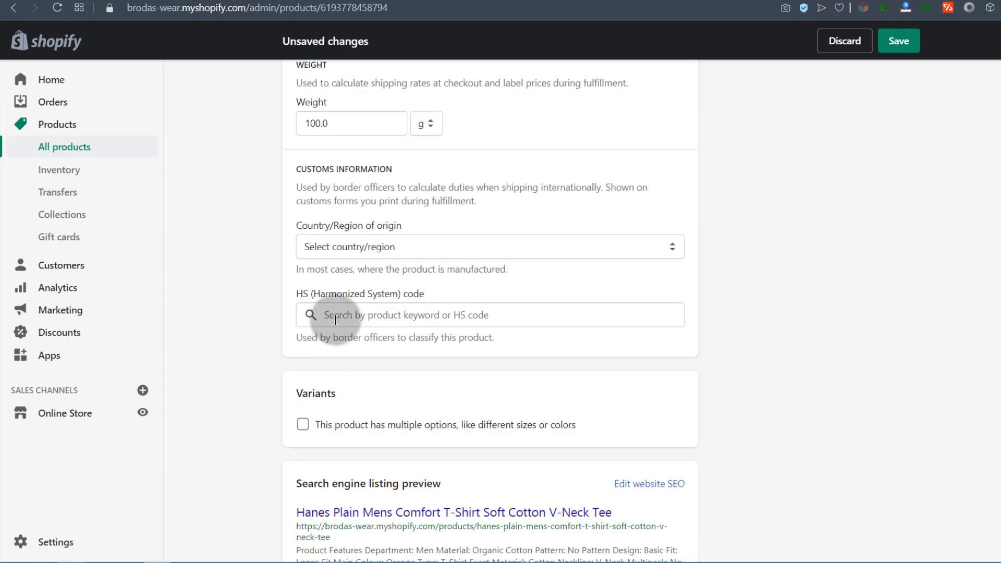
{"action": "scroll", "coordinate": [323, 315], "scroll_direction": "down", "scroll_amount": 2}
{"action": "left_click", "coordinate": [303, 308]}
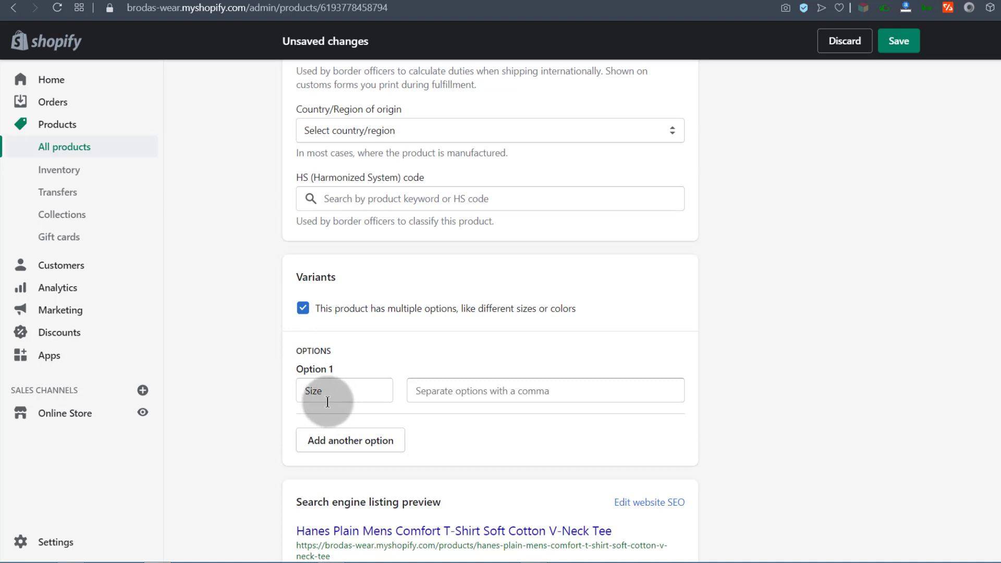
{"action": "left_click", "coordinate": [302, 308]}
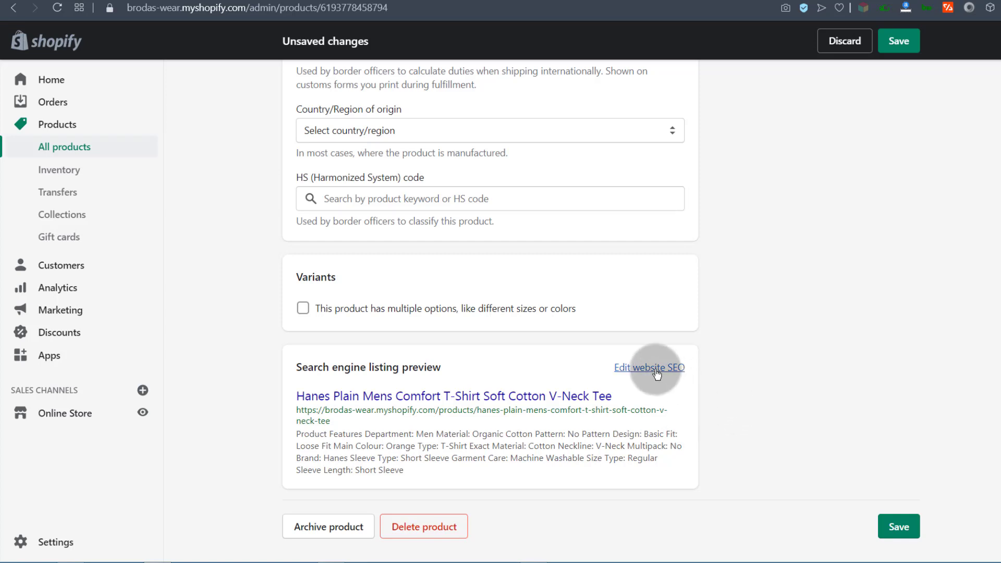
Save the product and open its search engine listing fields for editing
{"action": "left_click", "coordinate": [898, 526]}
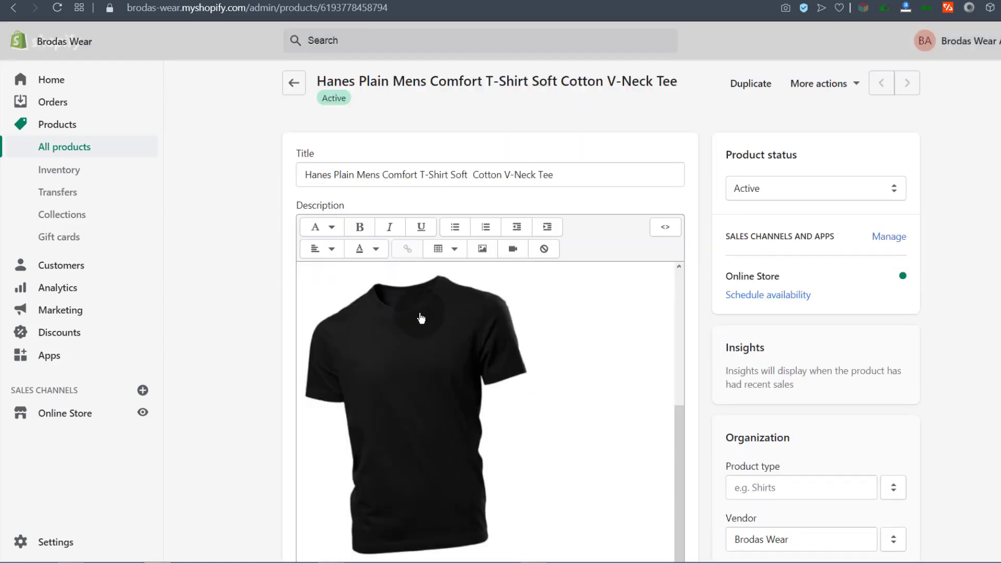
{"action": "scroll", "coordinate": [501, 383], "scroll_direction": "down", "scroll_amount": 20}
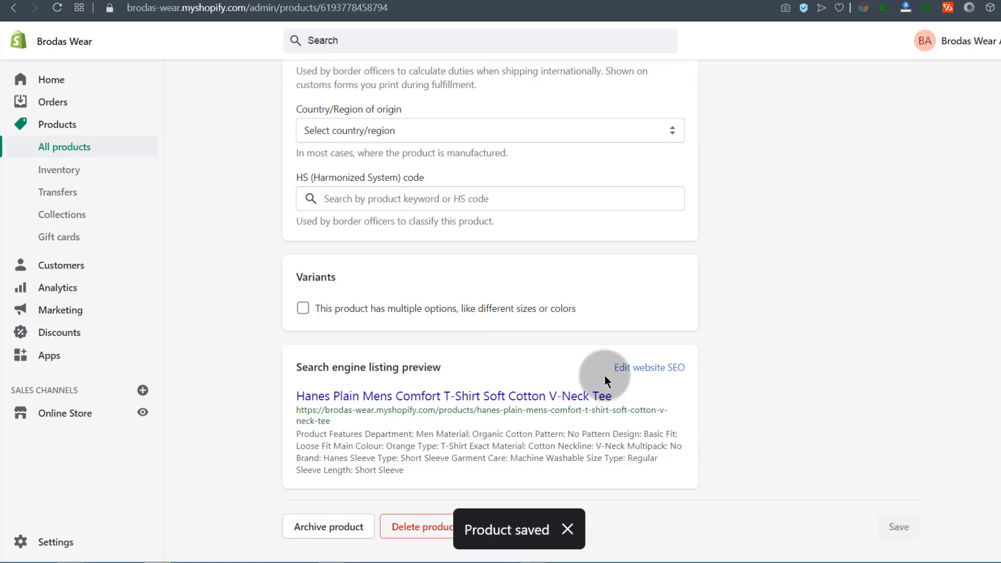
{"action": "left_click", "coordinate": [654, 366]}
{"action": "scroll", "coordinate": [454, 377], "scroll_direction": "down", "scroll_amount": 5}
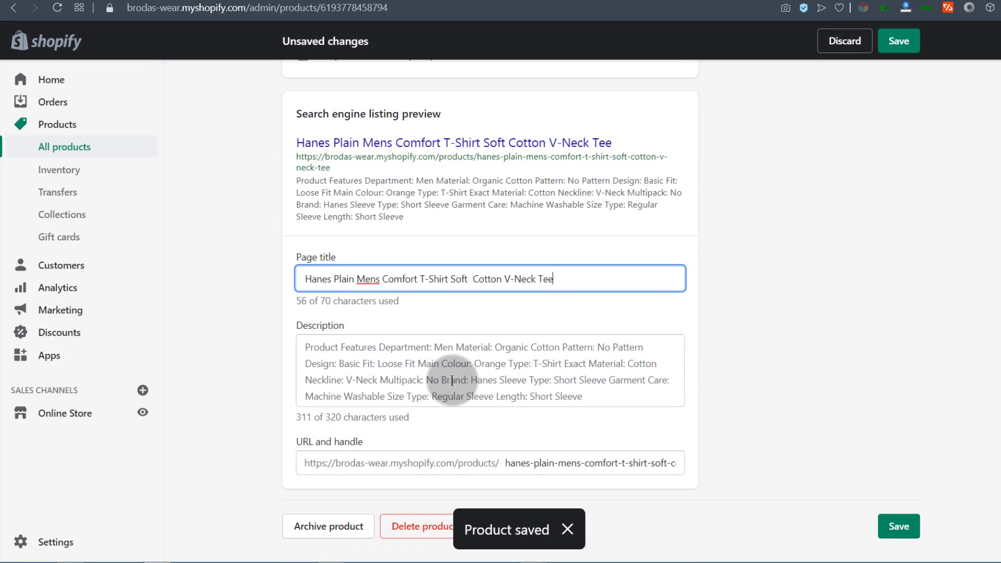
Set the SEO description to "Get this affordable plain Hanes T-shirt. It's available in different colors and sizes. Come and choose your style before the stock runs out."
{"action": "left_click_drag", "start_coordinate": [571, 283], "coordinate": [292, 282]}
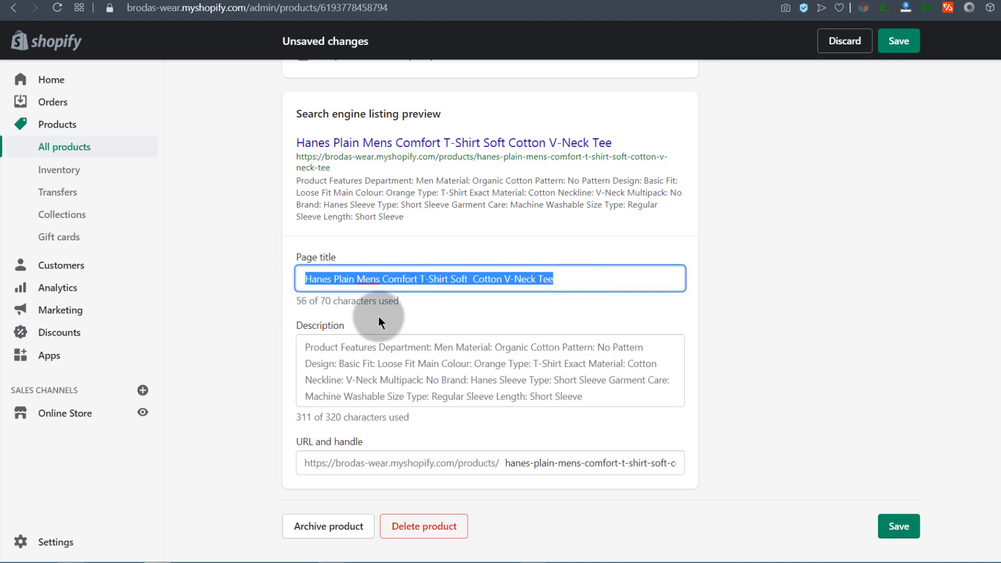
{"action": "left_click_drag", "start_coordinate": [305, 344], "coordinate": [662, 386]}
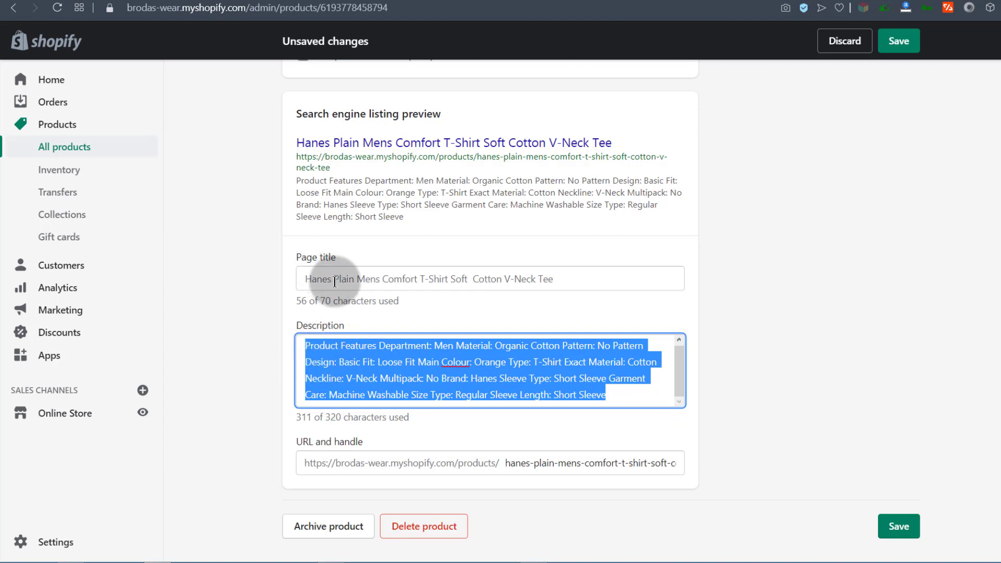
{"action": "type", "text": "get this affordable plain T"}
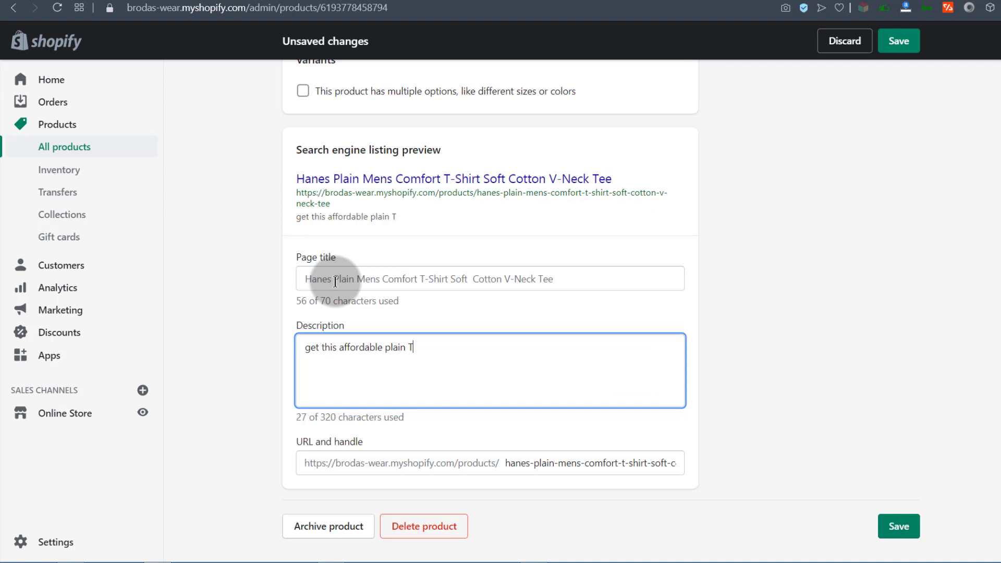
{"action": "left_click", "coordinate": [333, 357]}
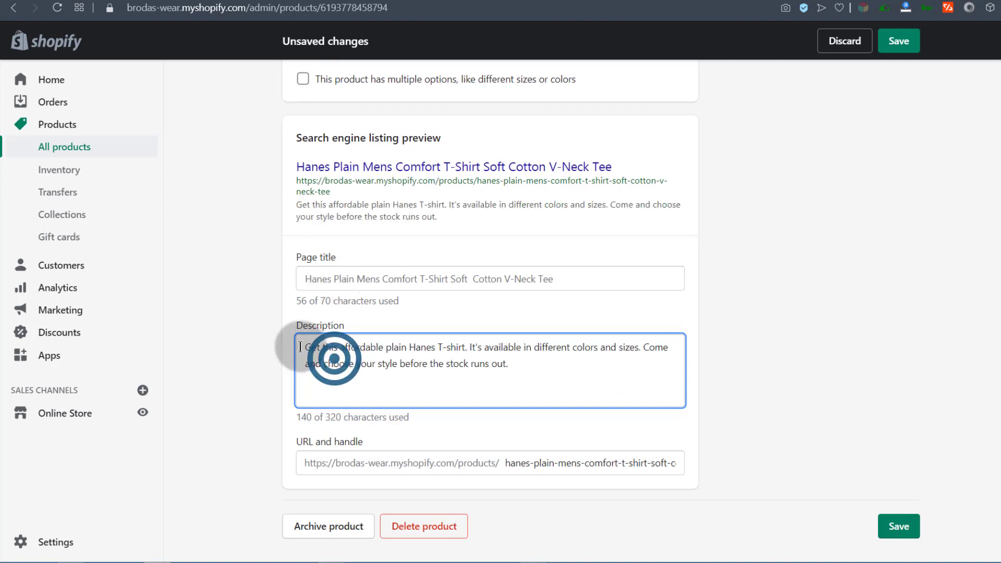
{"action": "left_click_drag", "start_coordinate": [300, 346], "coordinate": [521, 366]}
{"action": "left_click", "coordinate": [519, 370]}
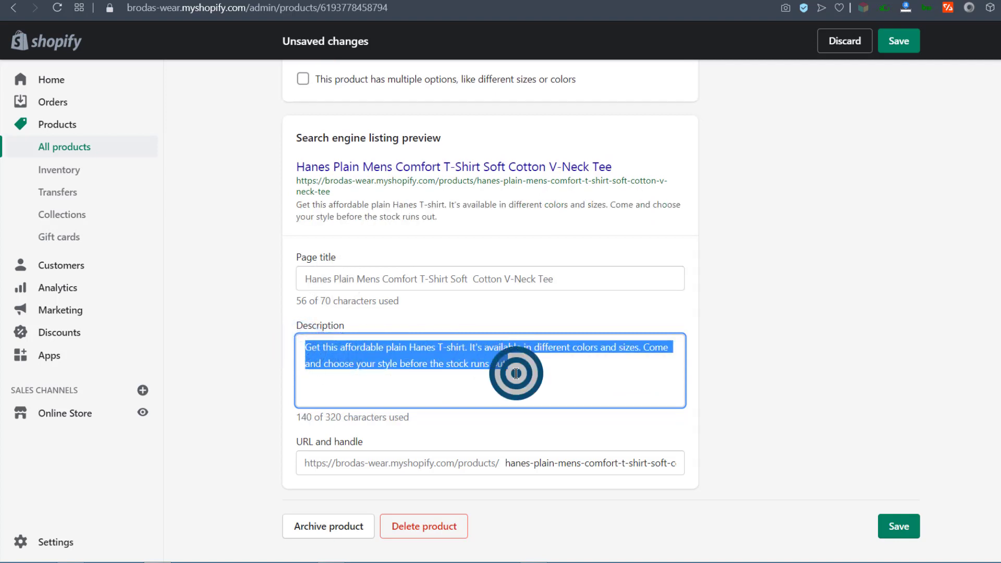
Review the SEO page title and compare it with the title and description in the search engine listing preview
{"action": "left_click", "coordinate": [445, 281]}
{"action": "left_click", "coordinate": [578, 277]}
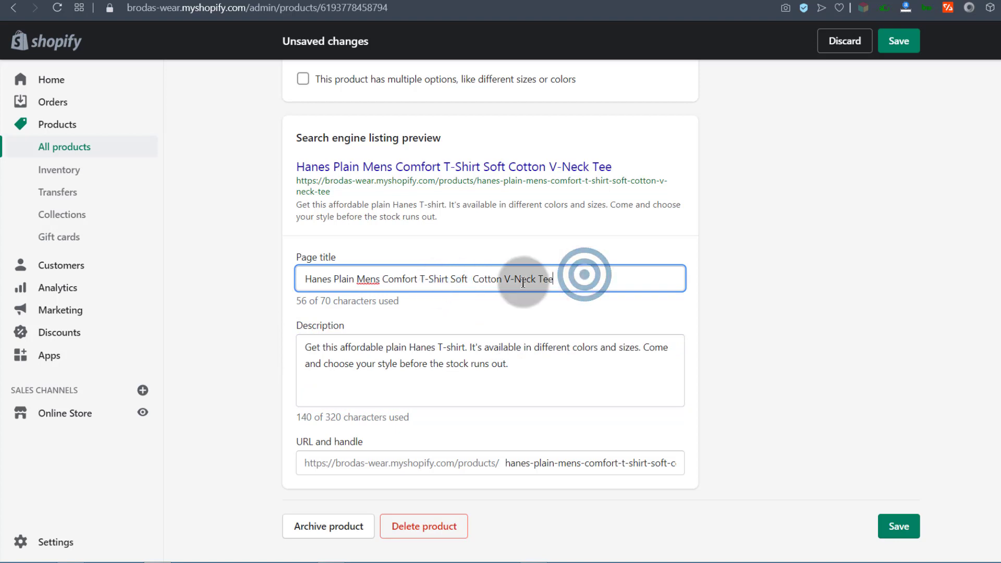
{"action": "left_click", "coordinate": [302, 277]}
{"action": "left_click_drag", "start_coordinate": [303, 277], "coordinate": [563, 282]}
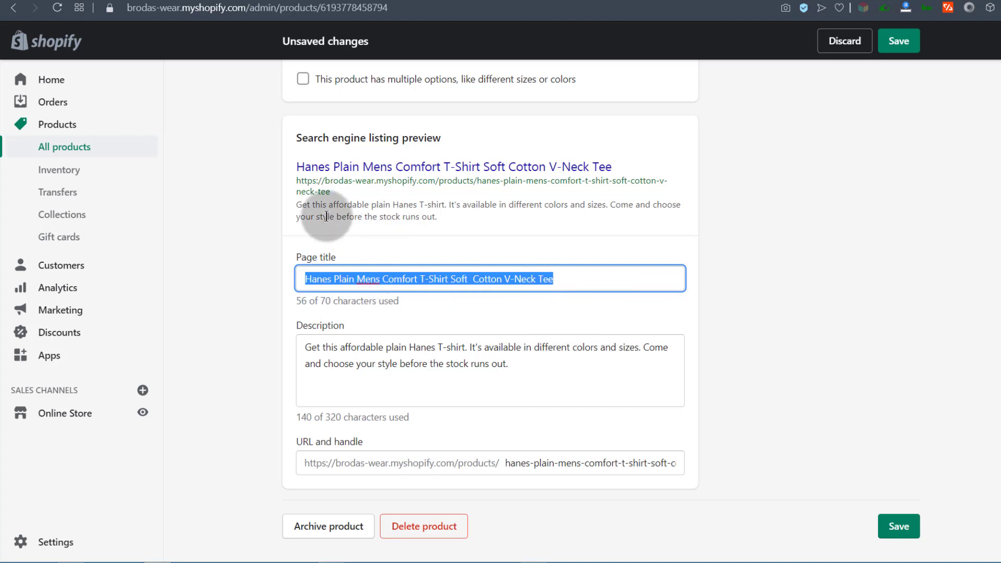
{"action": "left_click", "coordinate": [266, 183]}
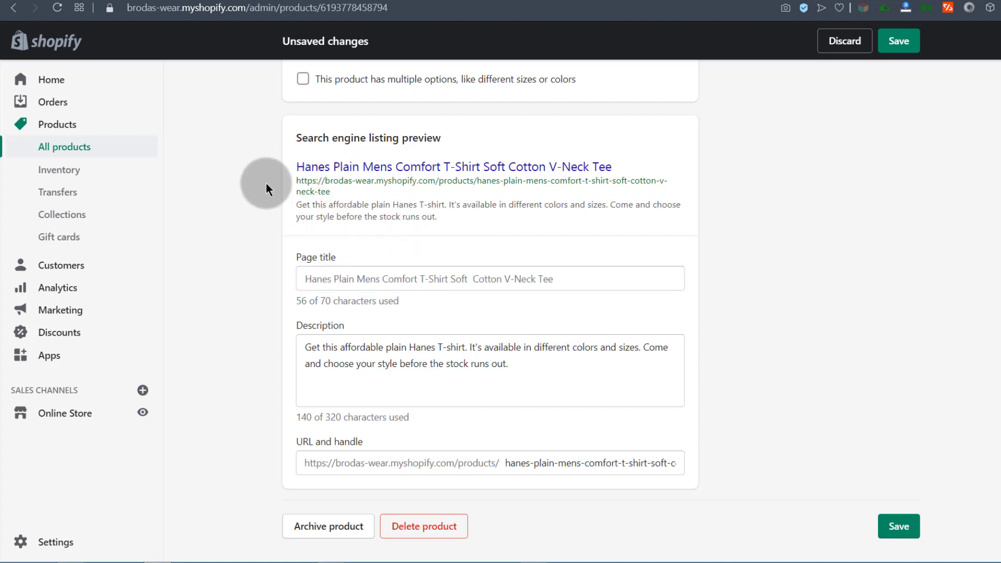
{"action": "left_click_drag", "start_coordinate": [440, 219], "coordinate": [392, 206]}
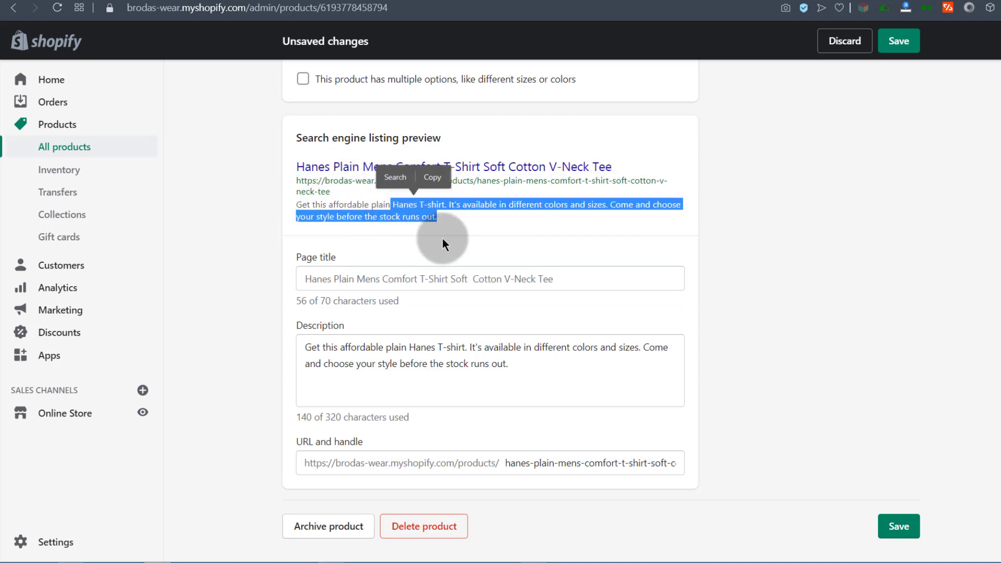
{"action": "left_click", "coordinate": [729, 268]}
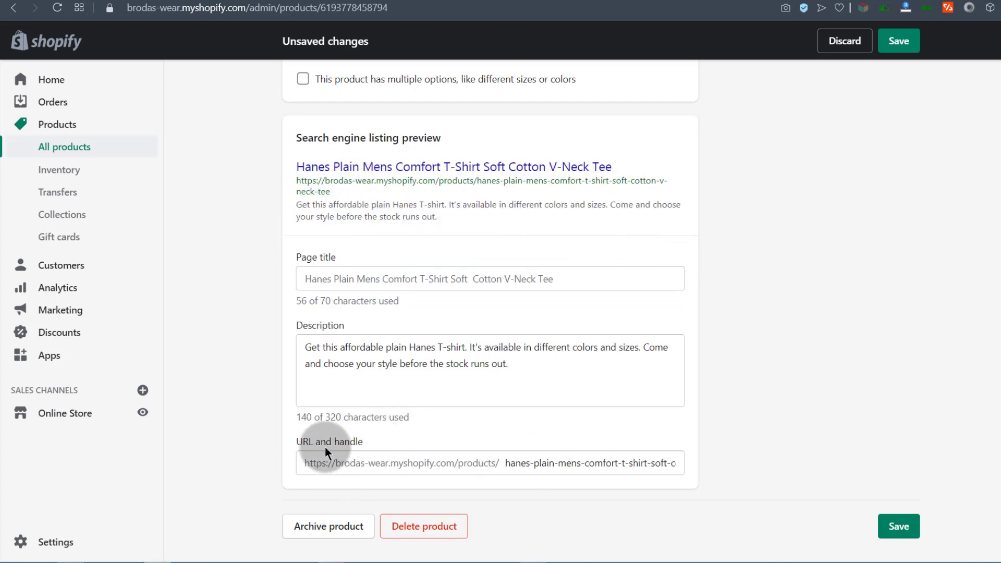
Shorten the product's URL handle to hanes-plain-mens-tshirt and check the address in the search engine listing preview
{"action": "left_click", "coordinate": [412, 463]}
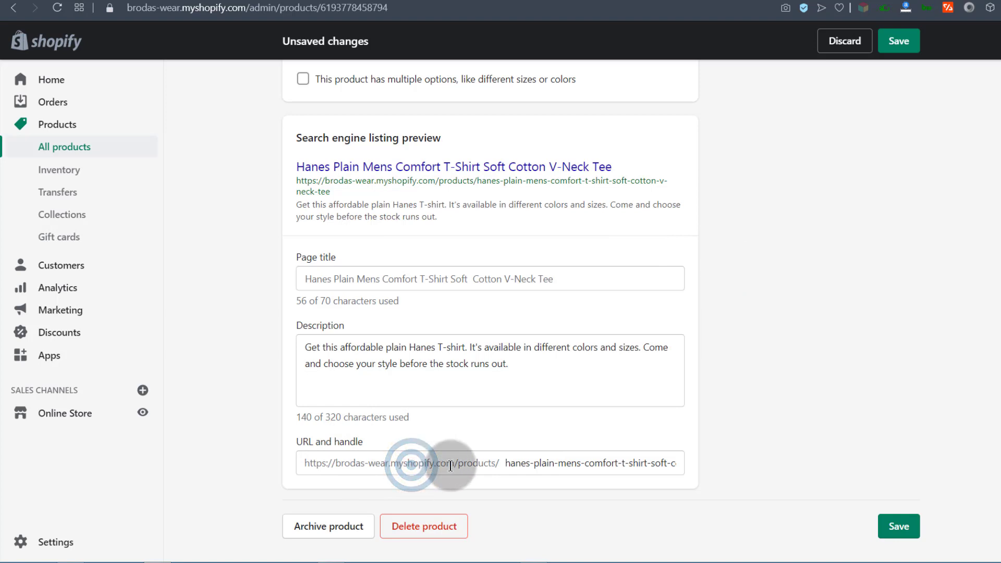
{"action": "left_click", "coordinate": [504, 463]}
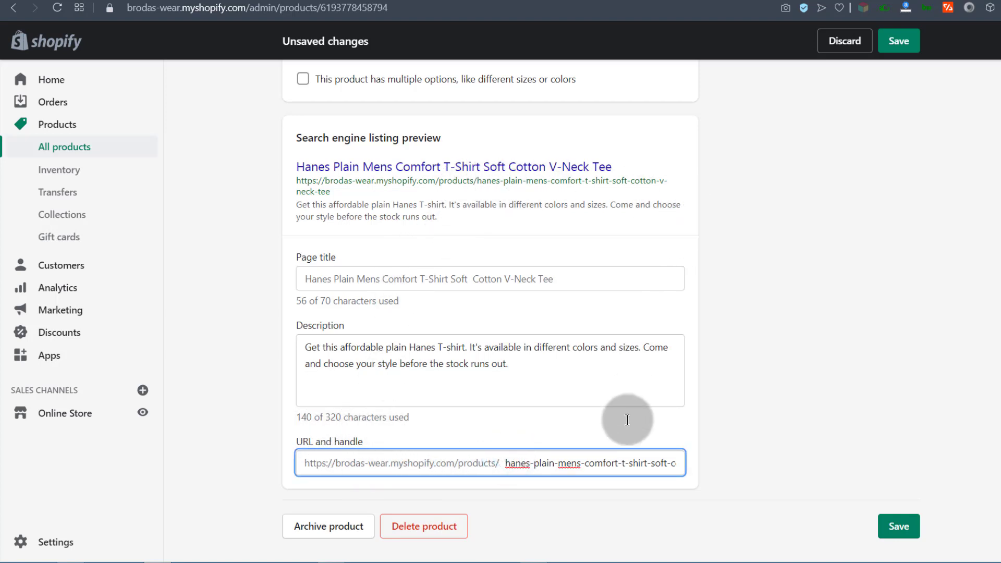
{"action": "left_click", "coordinate": [504, 463]}
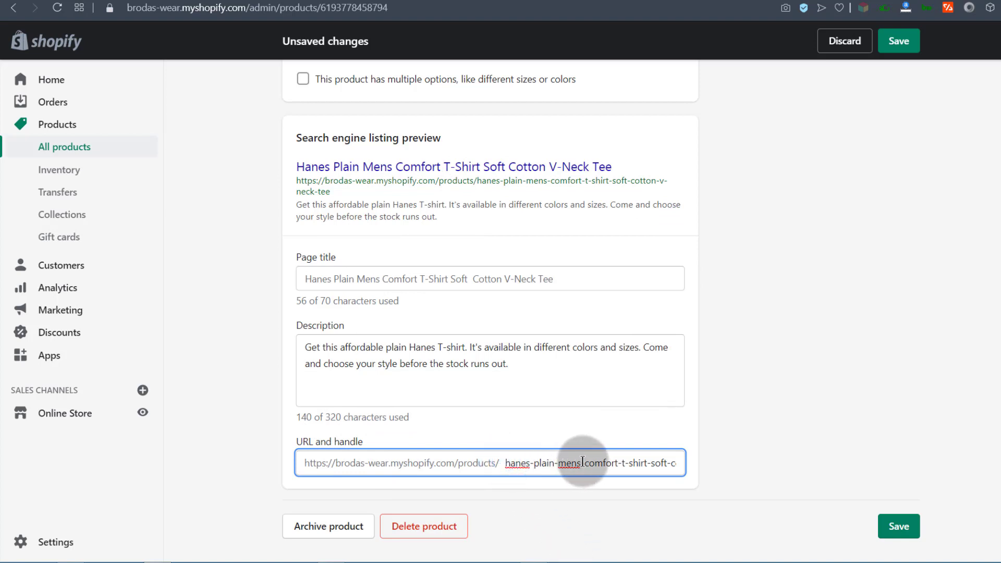
{"action": "left_click_drag", "start_coordinate": [583, 462], "coordinate": [799, 443]}
{"action": "key", "text": "BackSpace"}
{"action": "type", "text": "tshirt"}
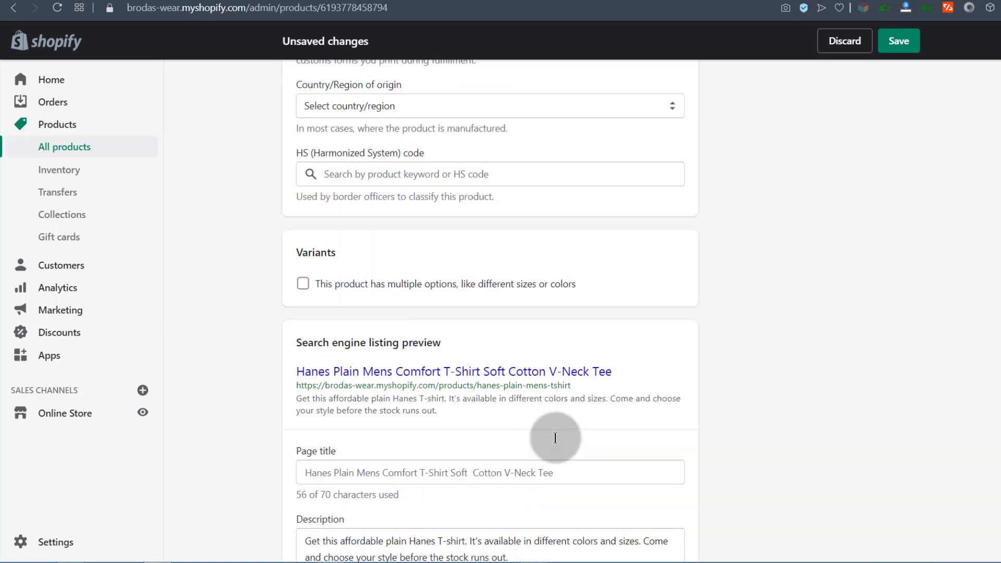
{"action": "scroll", "coordinate": [556, 436], "scroll_direction": "down", "scroll_amount": 2}
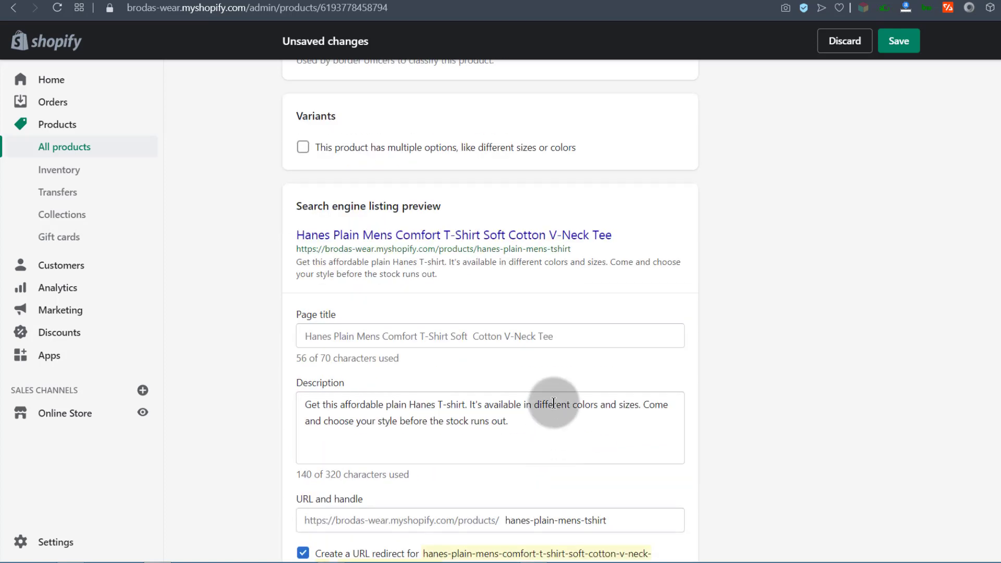
{"action": "left_click", "coordinate": [476, 250]}
{"action": "left_click", "coordinate": [680, 320]}
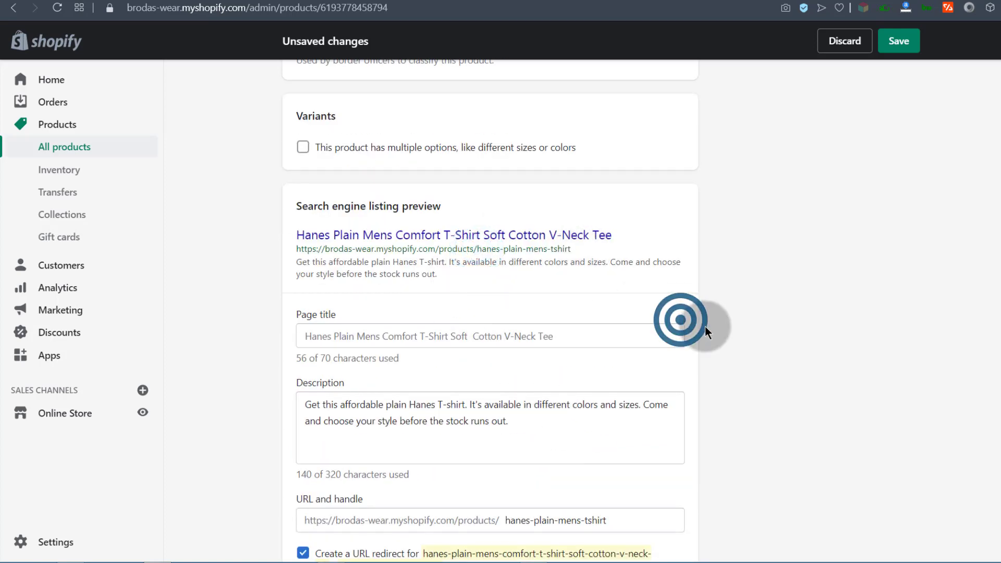
Turn off the URL redirect from the old product handle to hanes-plain-mens-tshirt
{"action": "scroll", "coordinate": [724, 396], "scroll_direction": "down", "scroll_amount": 2}
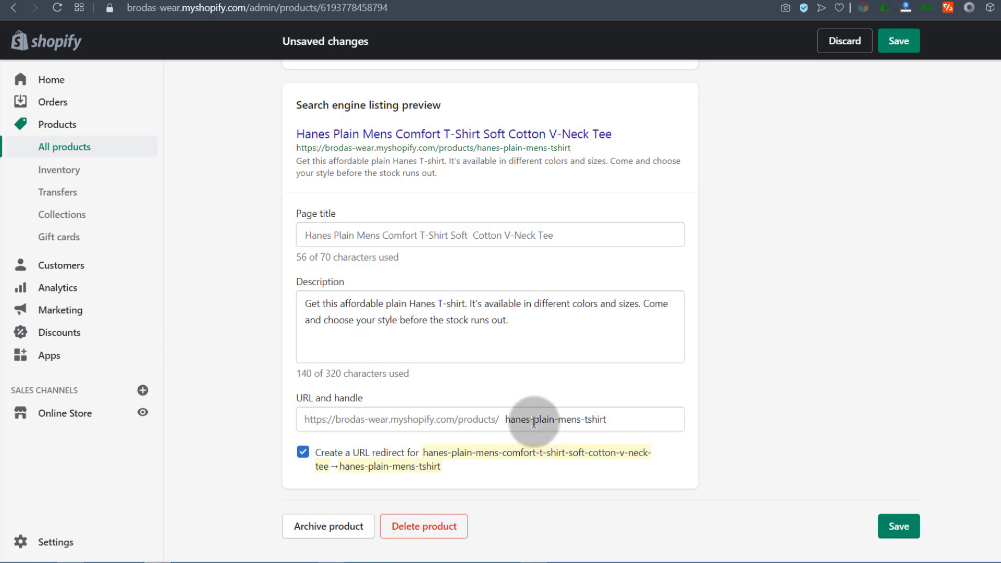
{"action": "left_click", "coordinate": [508, 420]}
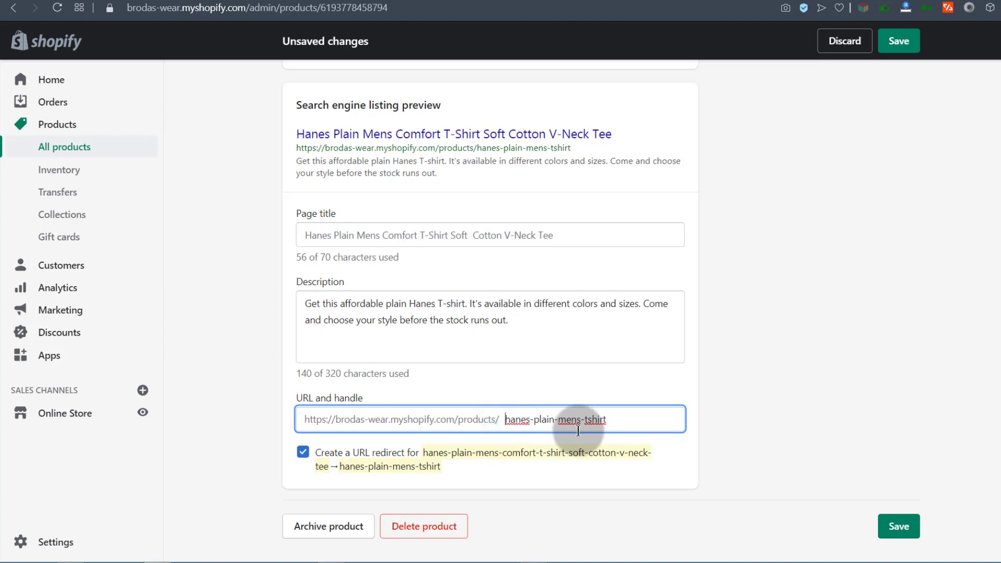
{"action": "triple_click", "coordinate": [626, 418]}
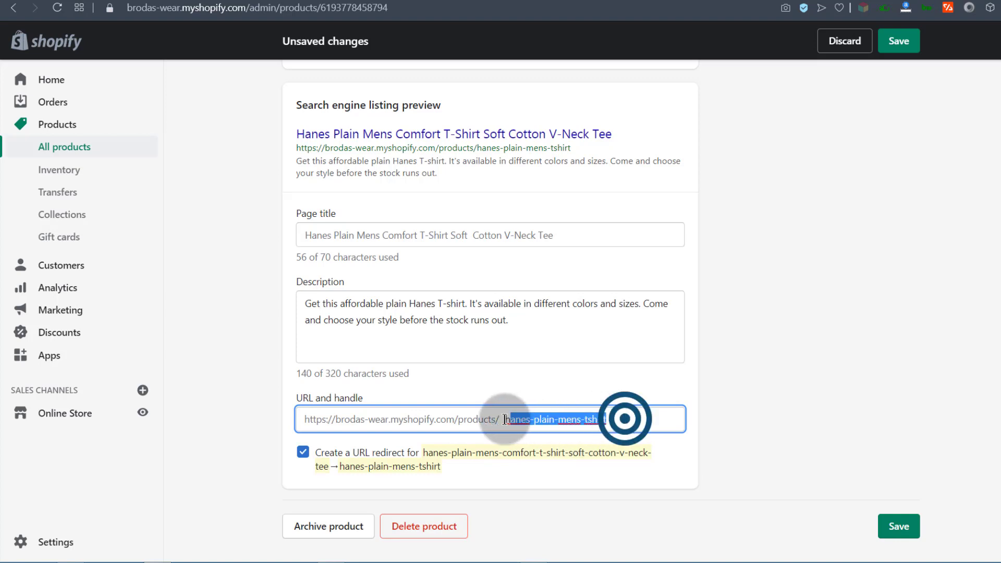
{"action": "left_click", "coordinate": [528, 458]}
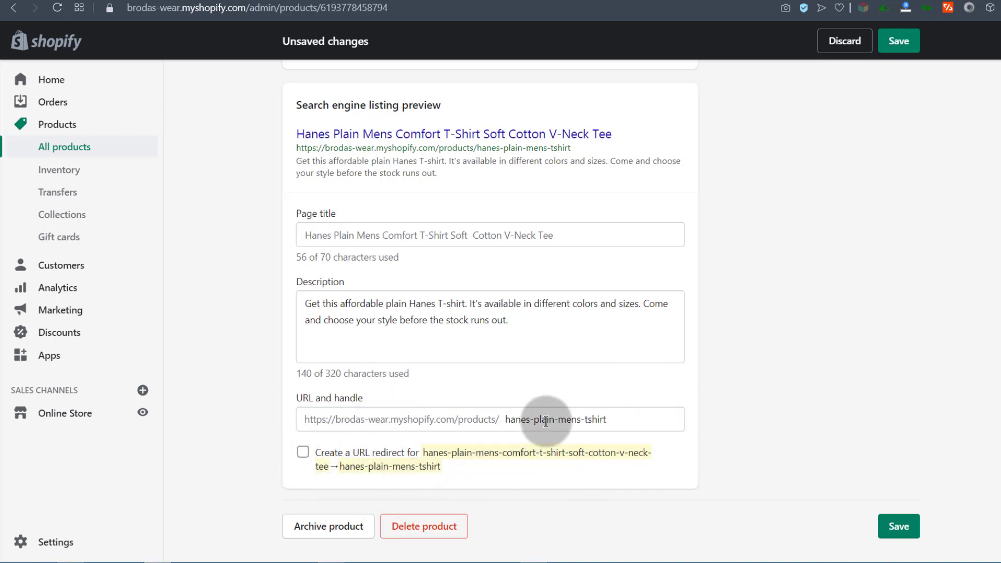
{"action": "left_click_drag", "start_coordinate": [622, 418], "coordinate": [484, 419]}
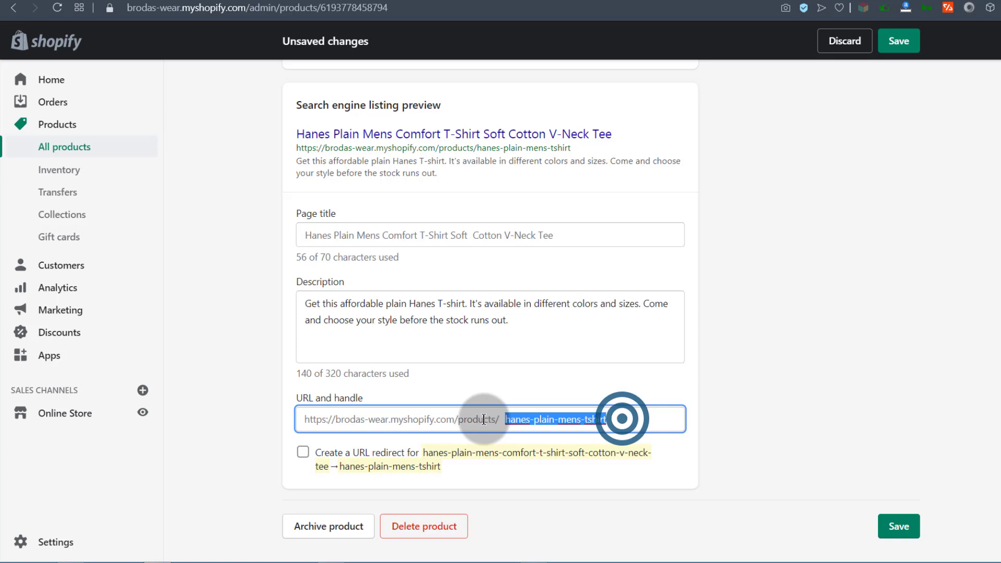
{"action": "left_click", "coordinate": [302, 452]}
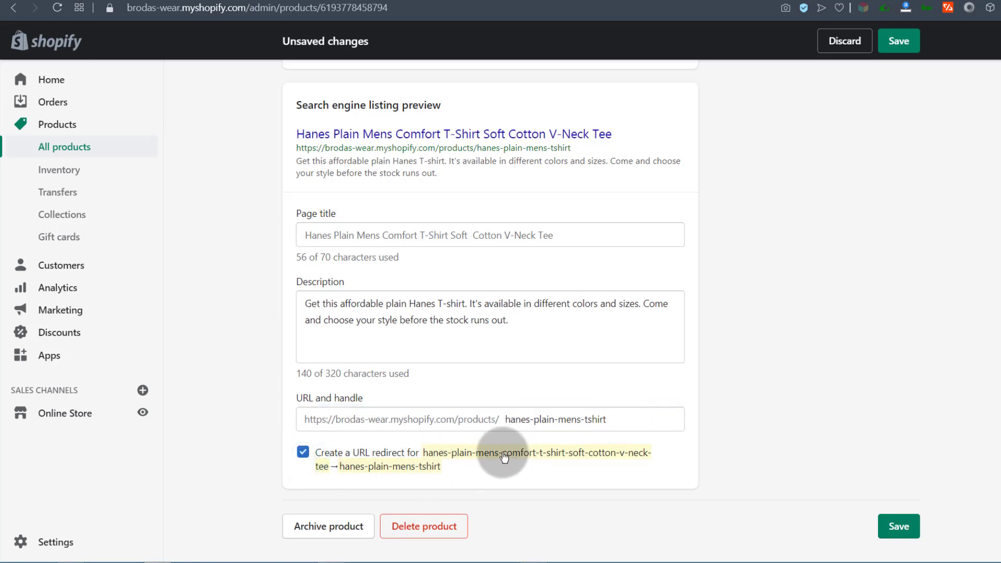
{"action": "left_click", "coordinate": [302, 452]}
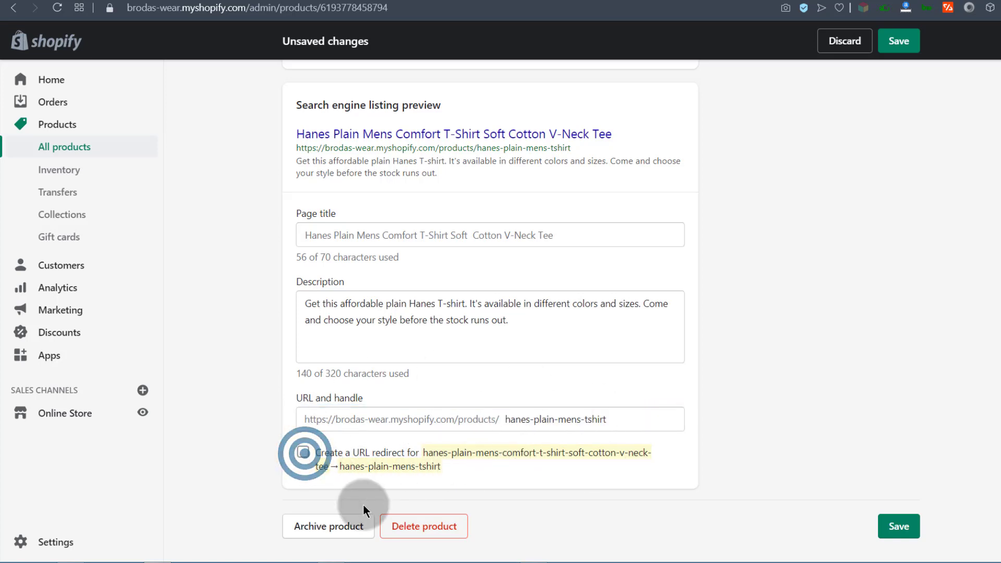
Review the product status options and keep the product set to Active
{"action": "scroll", "coordinate": [601, 360], "scroll_direction": "up", "scroll_amount": 20}
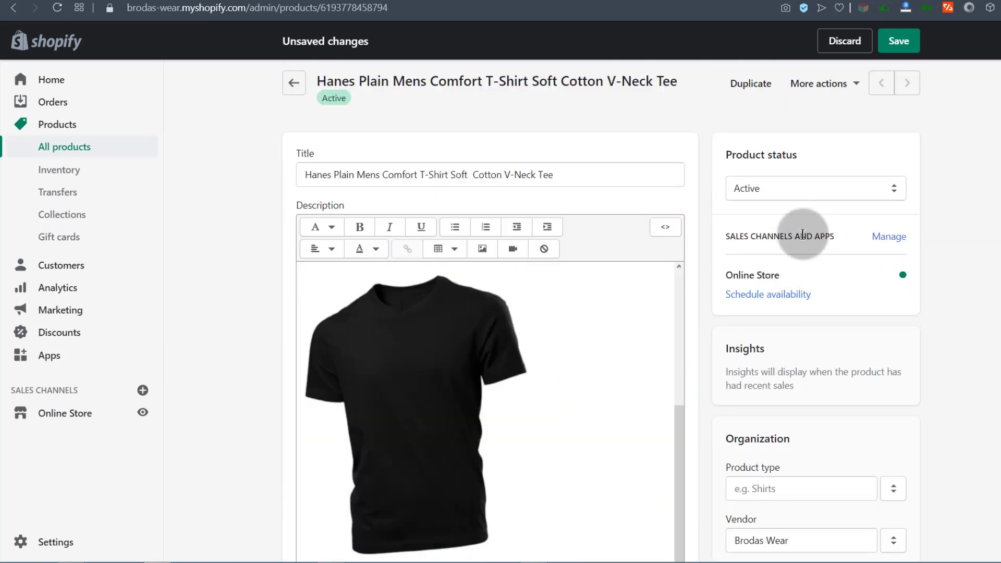
{"action": "left_click", "coordinate": [762, 186]}
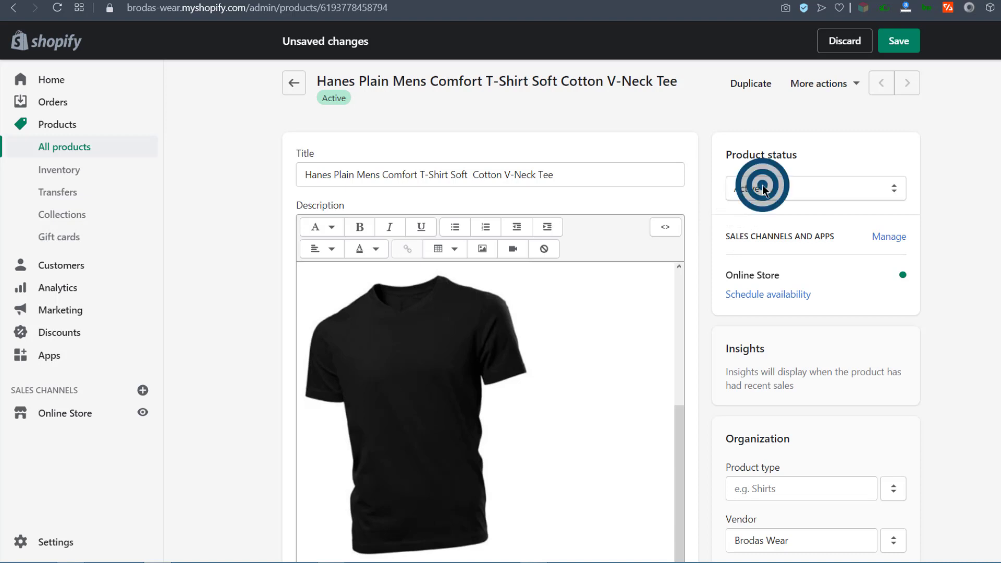
{"action": "left_click", "coordinate": [768, 205]}
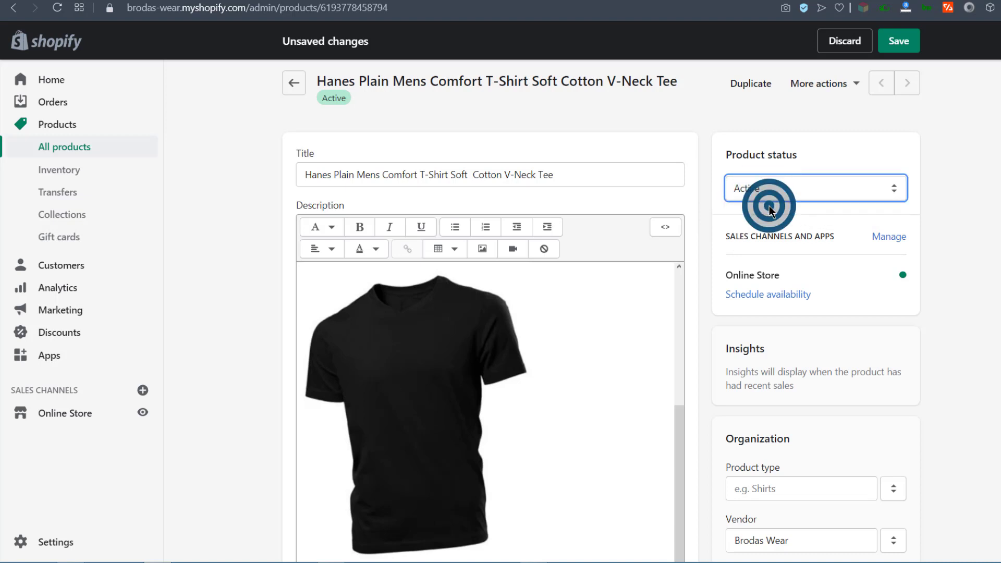
{"action": "left_click", "coordinate": [759, 180]}
{"action": "left_click", "coordinate": [771, 194]}
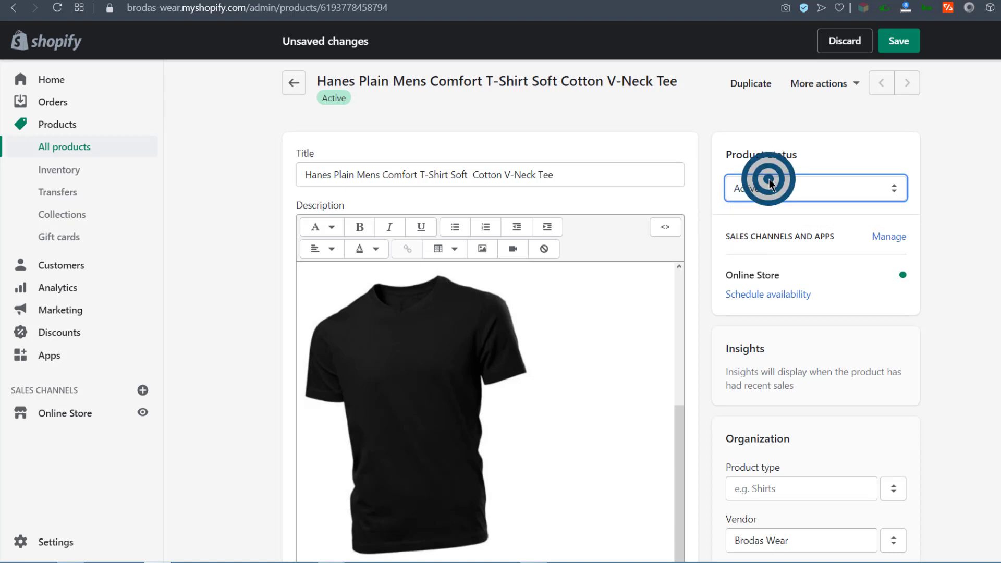
Look over the completed product form and view the sales channels and apps available for the product
{"action": "scroll", "coordinate": [993, 222], "scroll_direction": "down", "scroll_amount": 15}
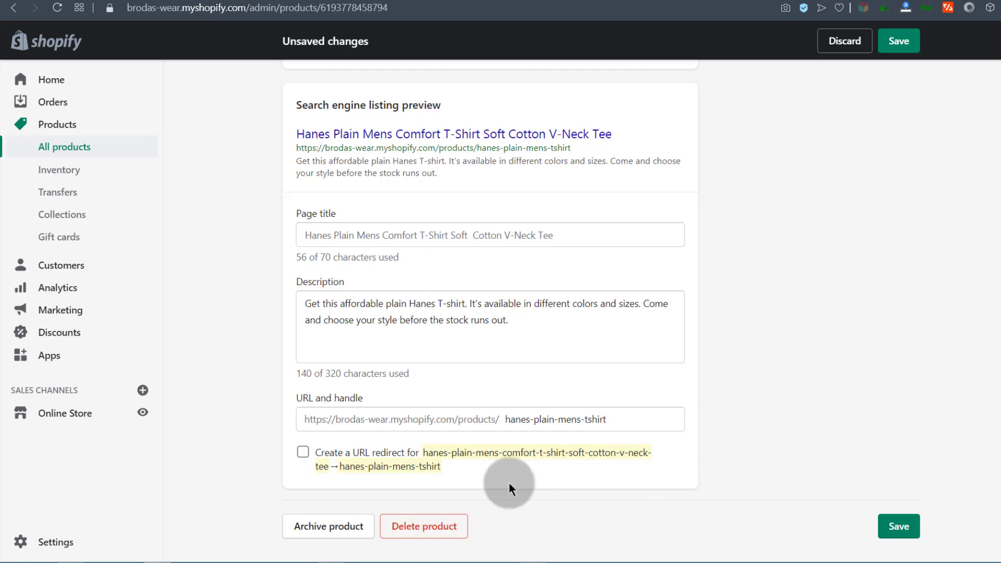
{"action": "scroll", "coordinate": [997, 206], "scroll_direction": "up", "scroll_amount": 20}
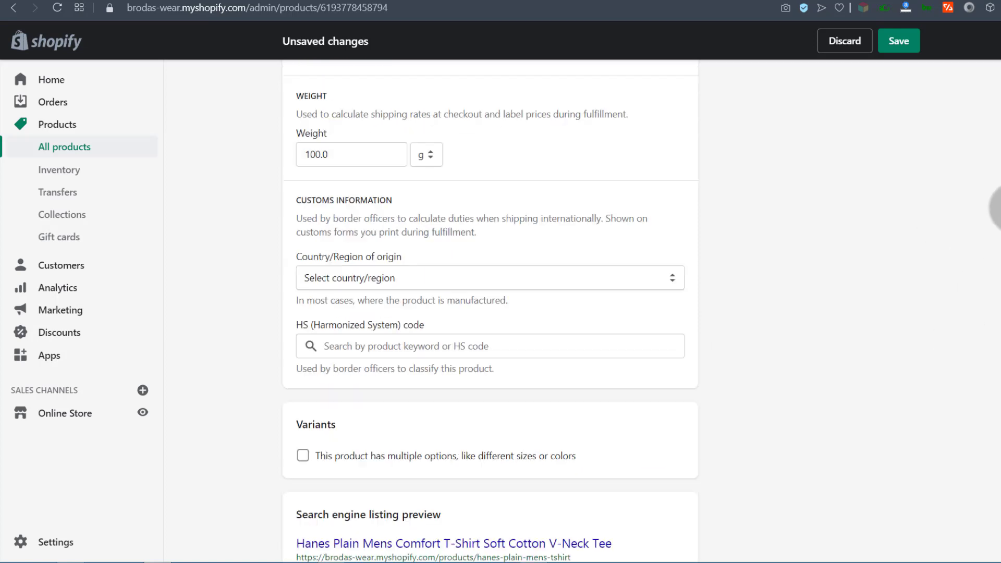
{"action": "scroll", "coordinate": [999, 209], "scroll_direction": "down", "scroll_amount": 4}
{"action": "scroll", "coordinate": [997, 209], "scroll_direction": "up", "scroll_amount": 4}
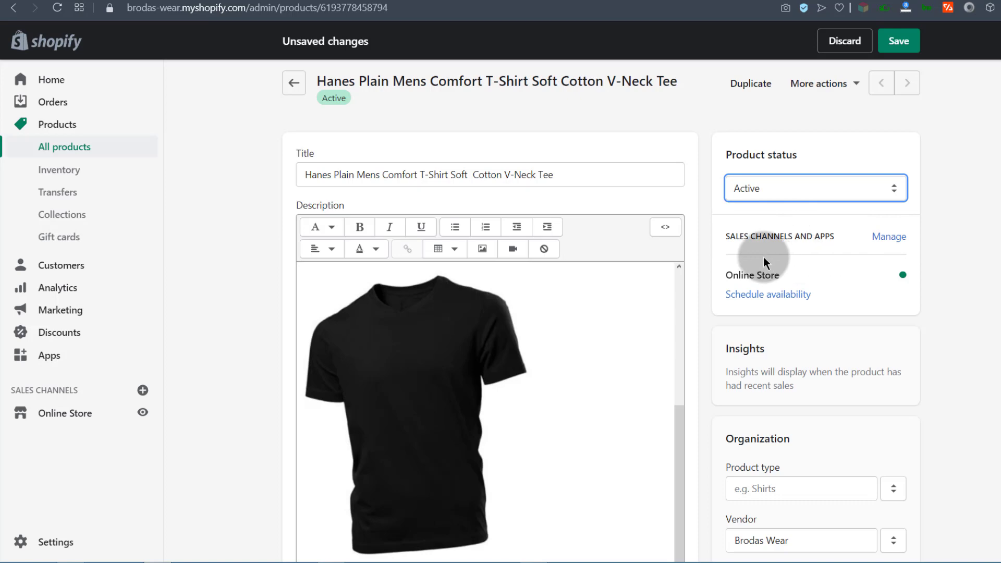
{"action": "left_click", "coordinate": [889, 237]}
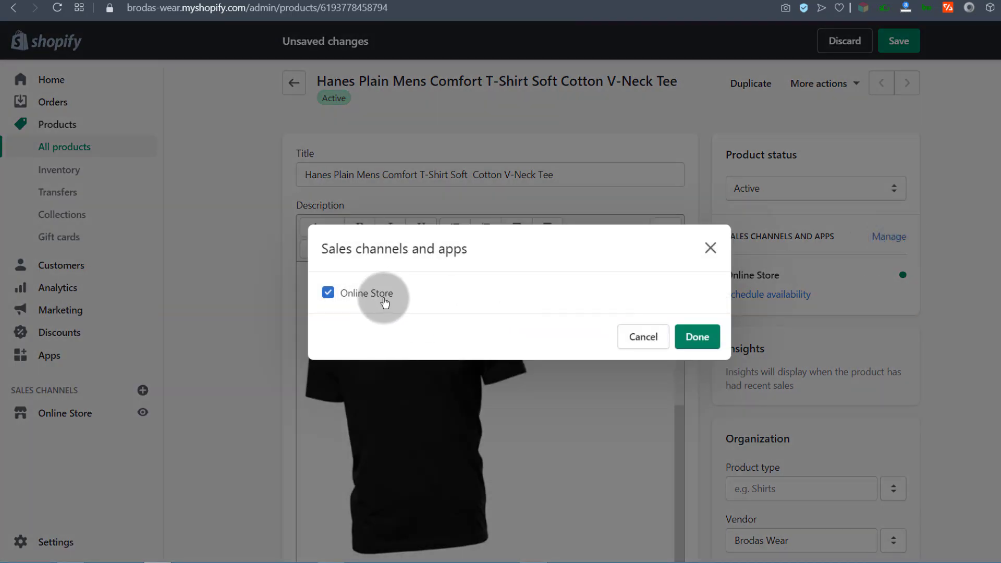
{"action": "left_click", "coordinate": [710, 249]}
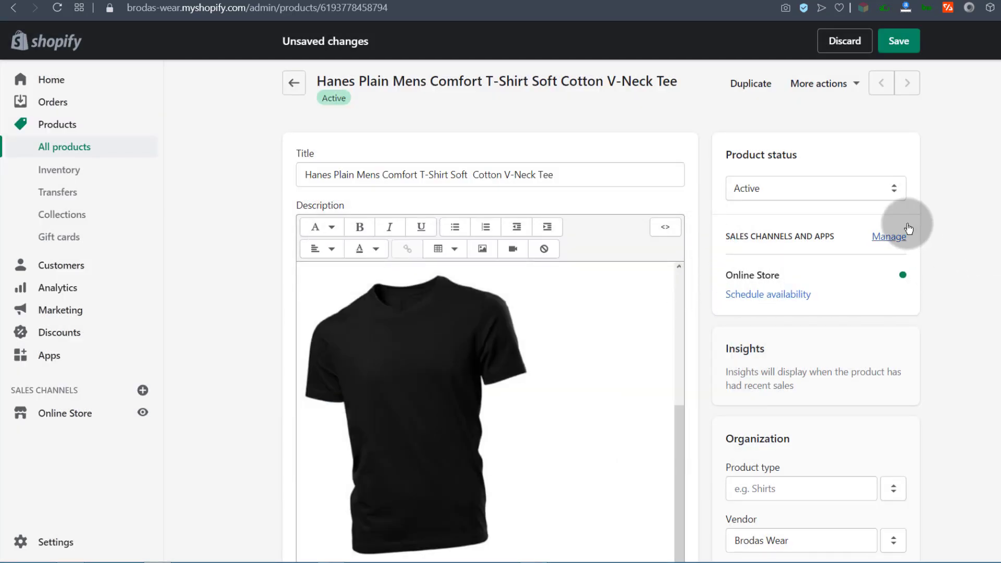
Review the sales channels that can be added in the store settings, then close the list without adding any
{"action": "left_click", "coordinate": [50, 547]}
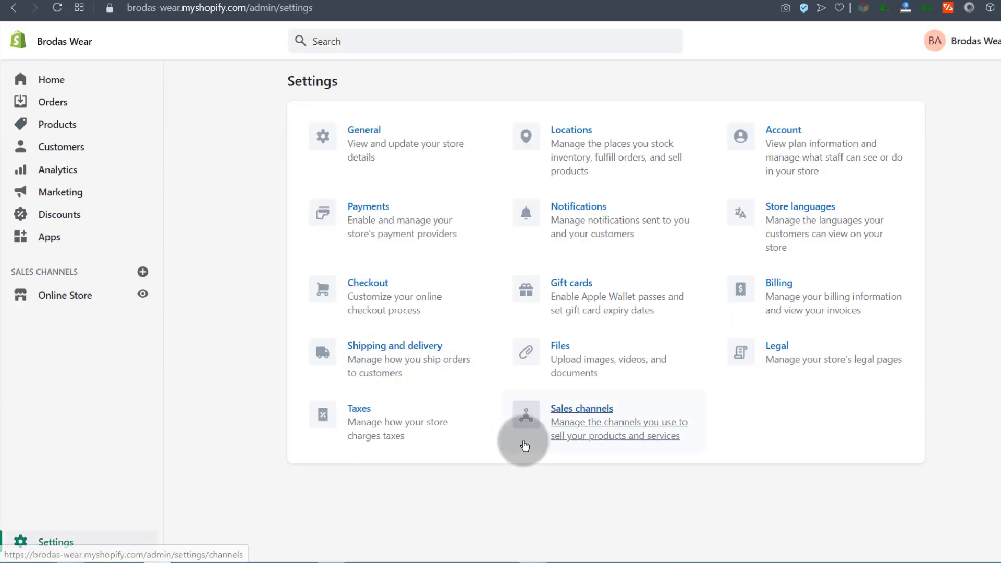
{"action": "left_click", "coordinate": [572, 415]}
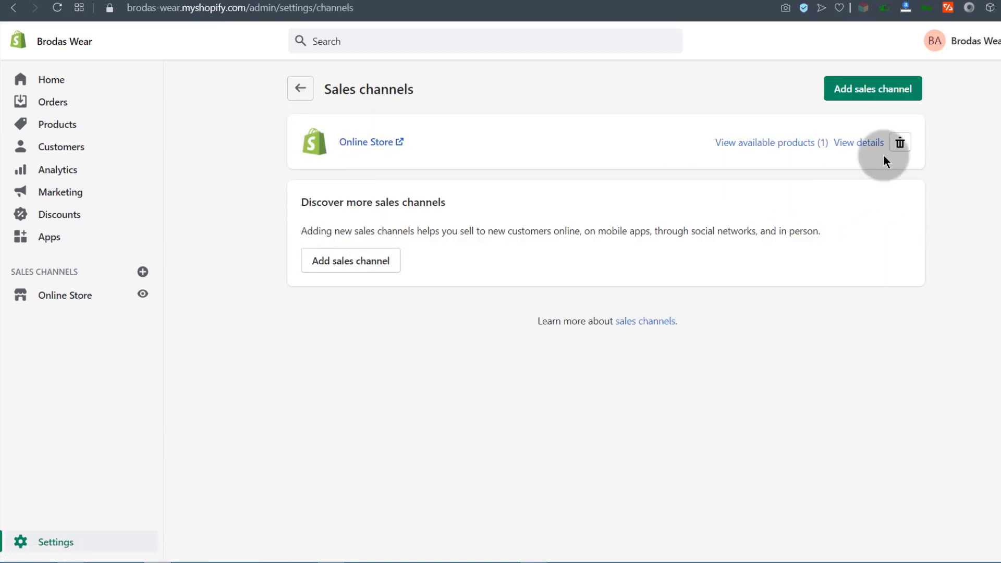
{"action": "left_click", "coordinate": [884, 89]}
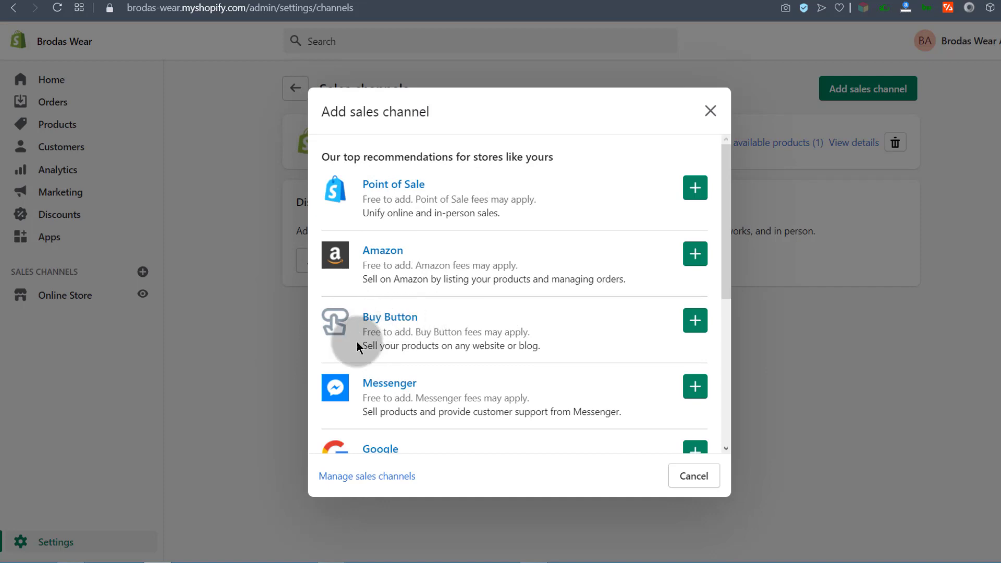
{"action": "scroll", "coordinate": [437, 384], "scroll_direction": "down", "scroll_amount": 3}
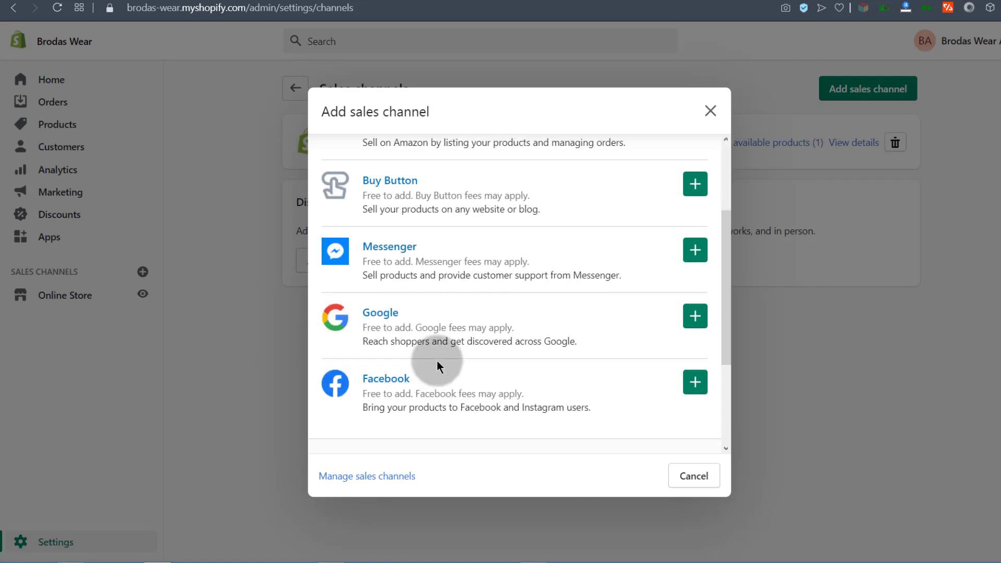
{"action": "scroll", "coordinate": [443, 365], "scroll_direction": "down", "scroll_amount": 3}
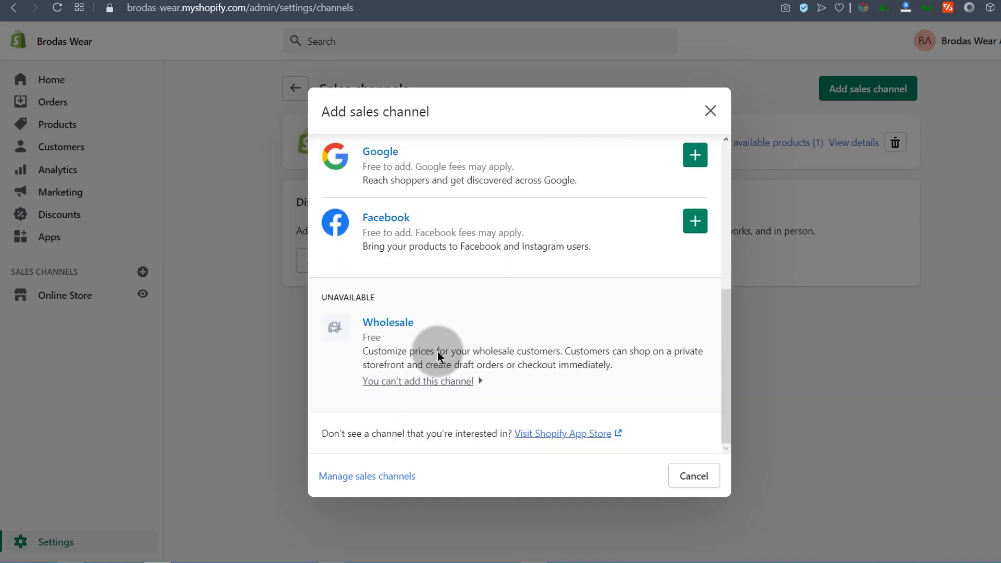
{"action": "scroll", "coordinate": [436, 329], "scroll_direction": "up", "scroll_amount": 4}
{"action": "scroll", "coordinate": [480, 329], "scroll_direction": "up", "scroll_amount": 2}
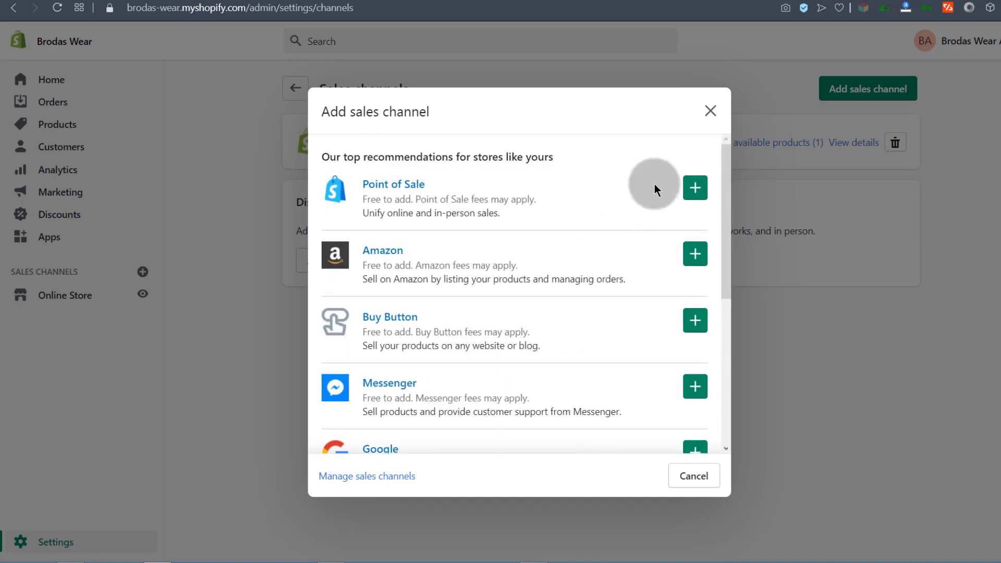
{"action": "left_click", "coordinate": [714, 112]}
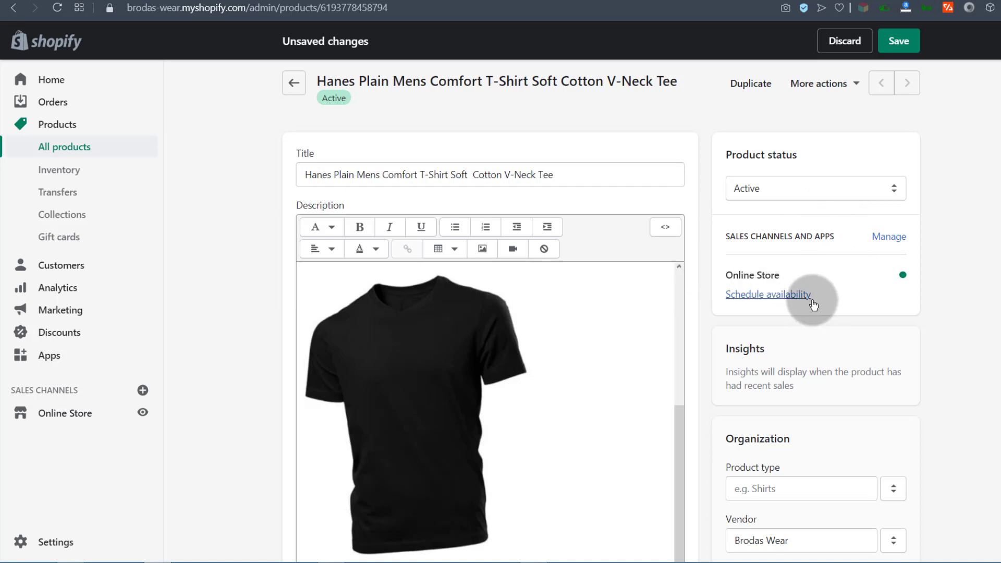
Add T-Shirt as the product type in the product's organization details
{"action": "scroll", "coordinate": [795, 346], "scroll_direction": "down", "scroll_amount": 3}
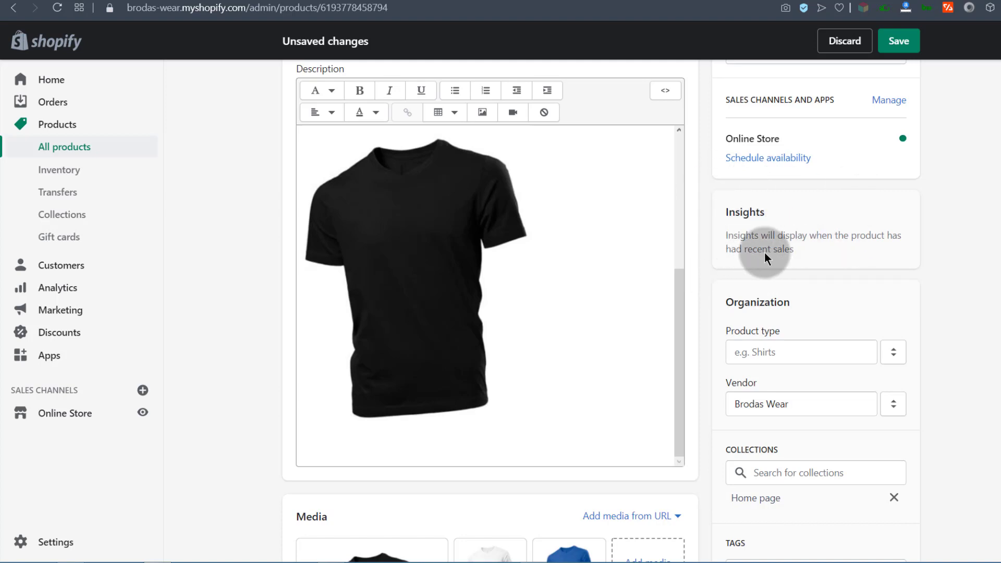
{"action": "scroll", "coordinate": [764, 255], "scroll_direction": "down", "scroll_amount": 3}
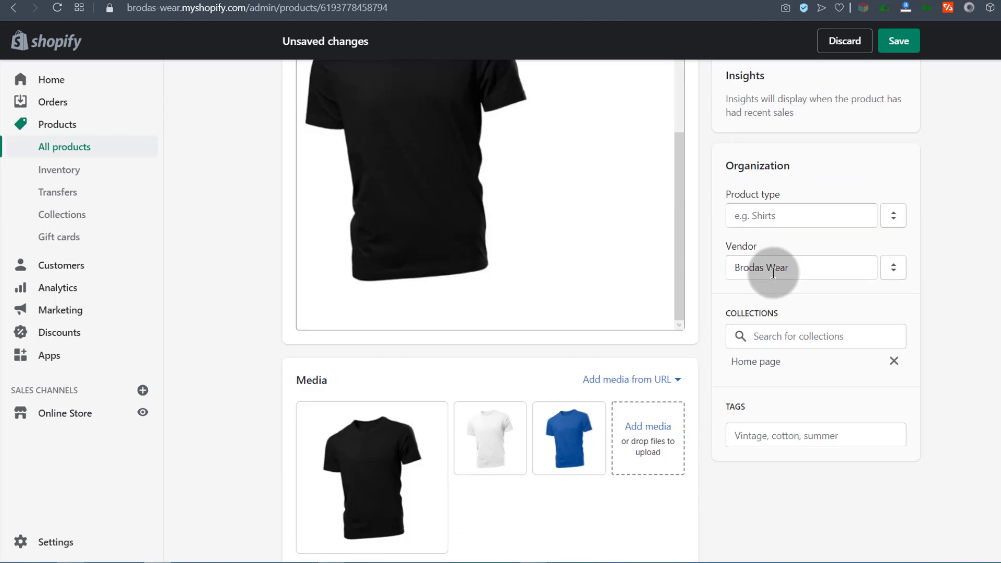
{"action": "left_click", "coordinate": [764, 216]}
{"action": "left_click", "coordinate": [714, 159]}
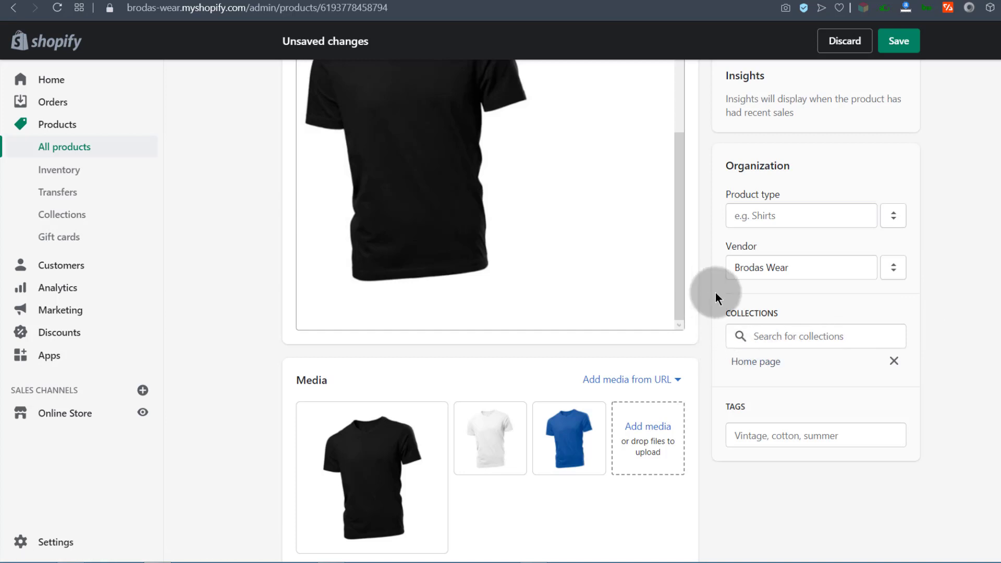
{"action": "left_click", "coordinate": [751, 214]}
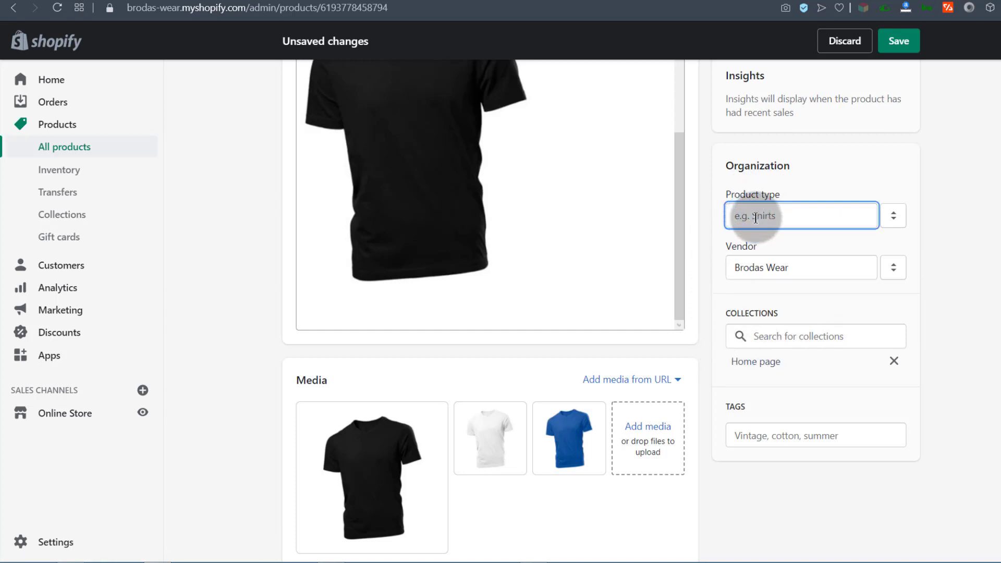
{"action": "left_click", "coordinate": [755, 214]}
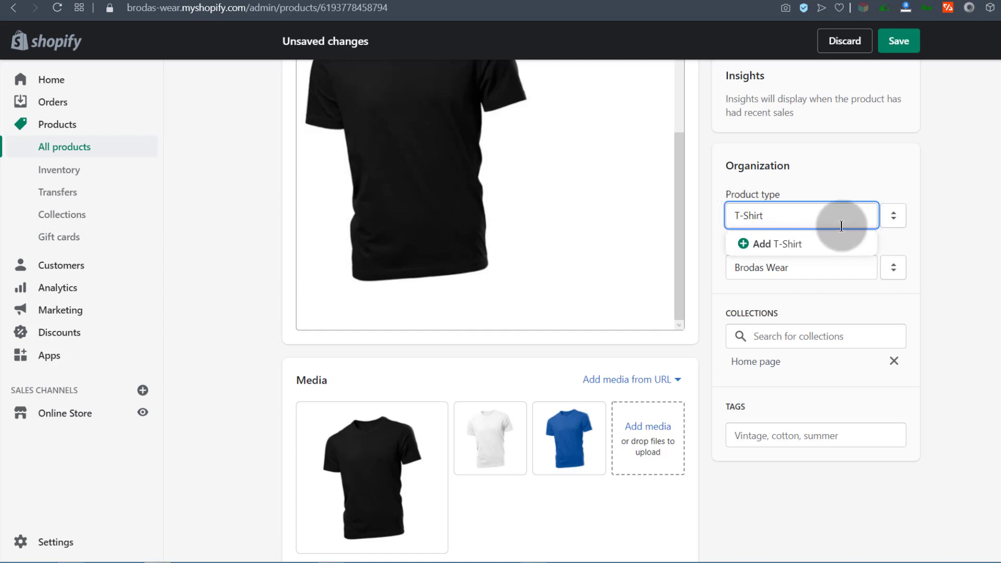
{"action": "left_click", "coordinate": [793, 246]}
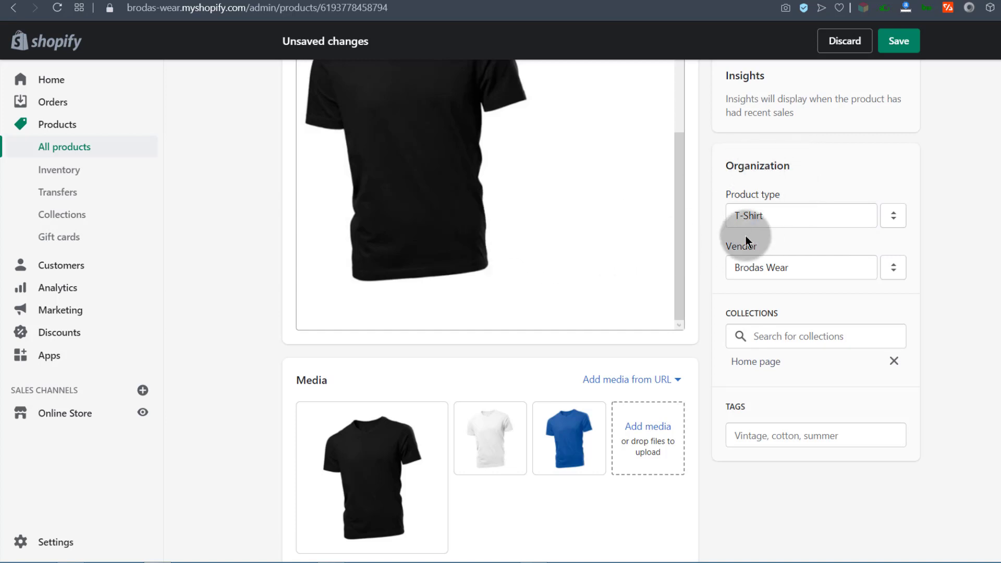
Set Brodas Wear as the product's vendor in the organization details
{"action": "scroll", "coordinate": [787, 300], "scroll_direction": "down", "scroll_amount": 1}
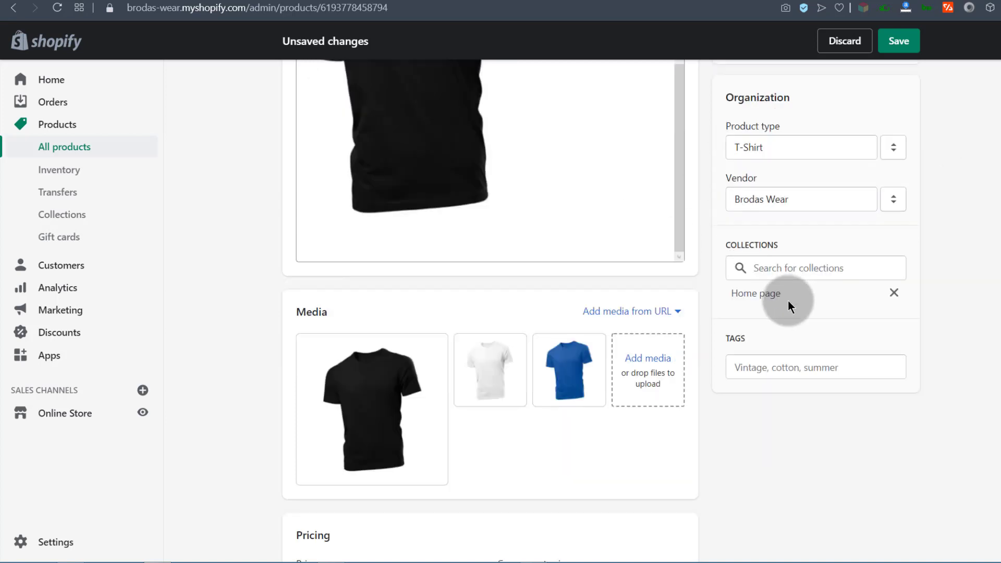
{"action": "left_click", "coordinate": [796, 193]}
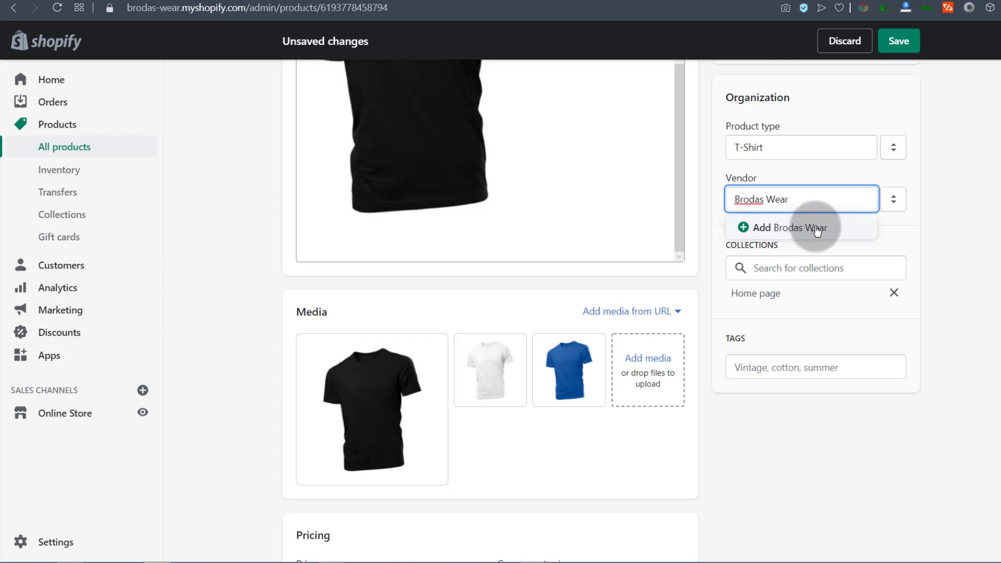
{"action": "left_click", "coordinate": [780, 228]}
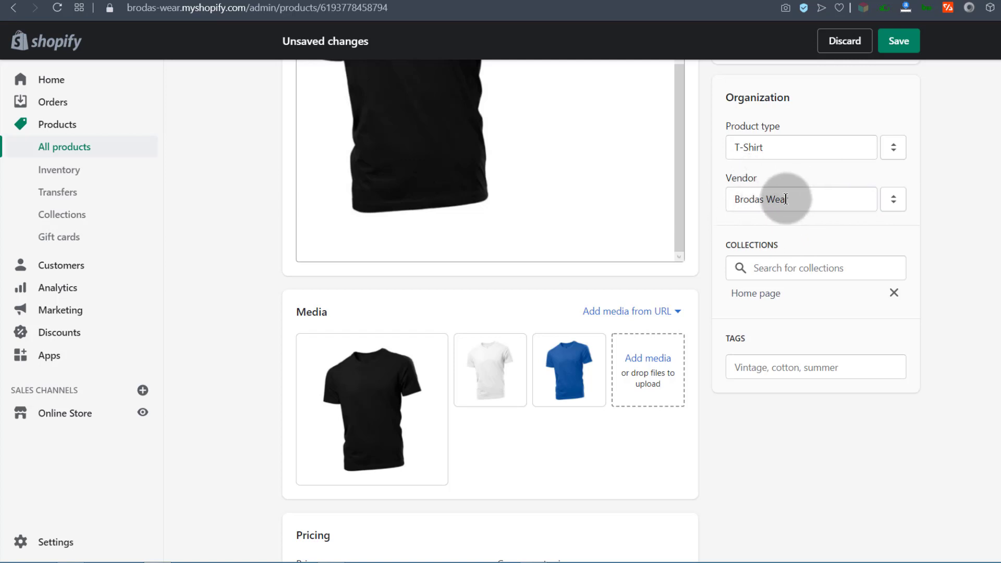
{"action": "left_click", "coordinate": [808, 201]}
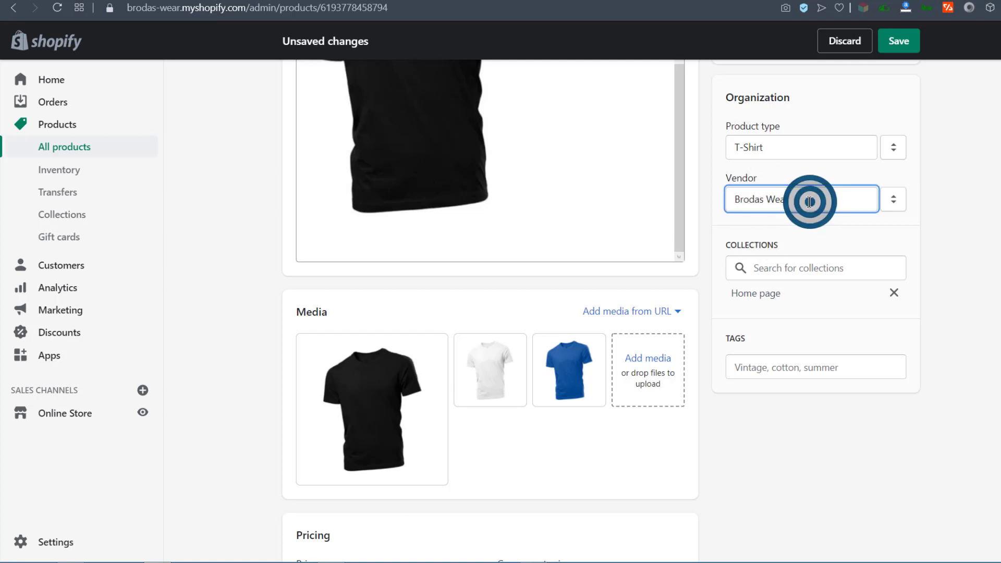
{"action": "left_click", "coordinate": [726, 228]}
Check the collections available for the product and keep it in the Home page collection
{"action": "scroll", "coordinate": [831, 232], "scroll_direction": "down", "scroll_amount": 3}
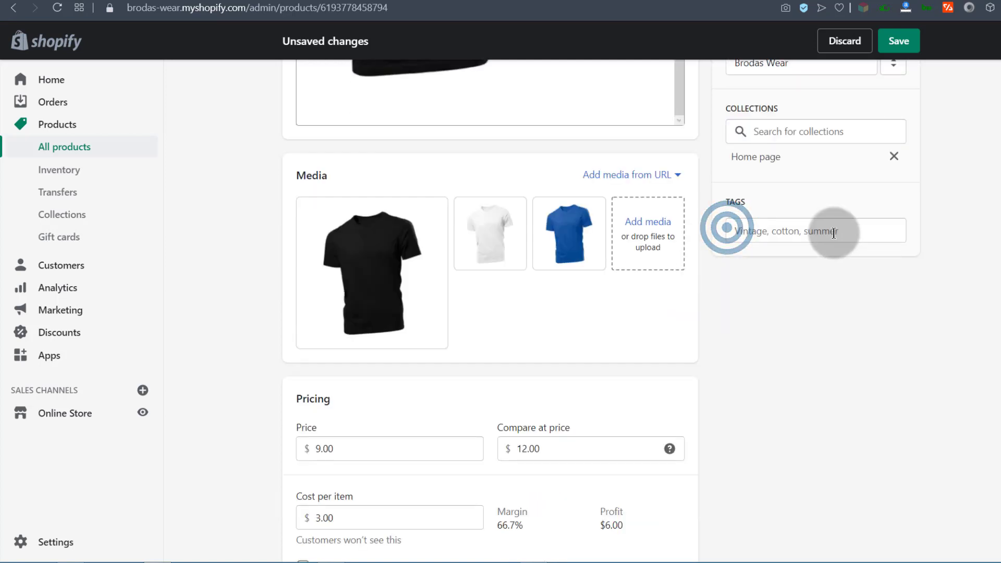
{"action": "scroll", "coordinate": [817, 214], "scroll_direction": "up", "scroll_amount": 1}
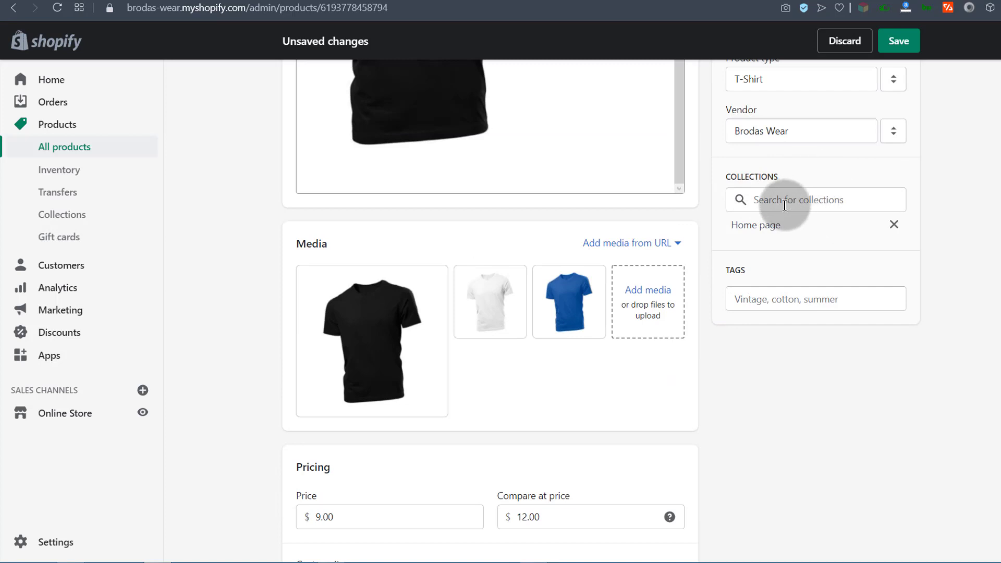
{"action": "left_click", "coordinate": [797, 191]}
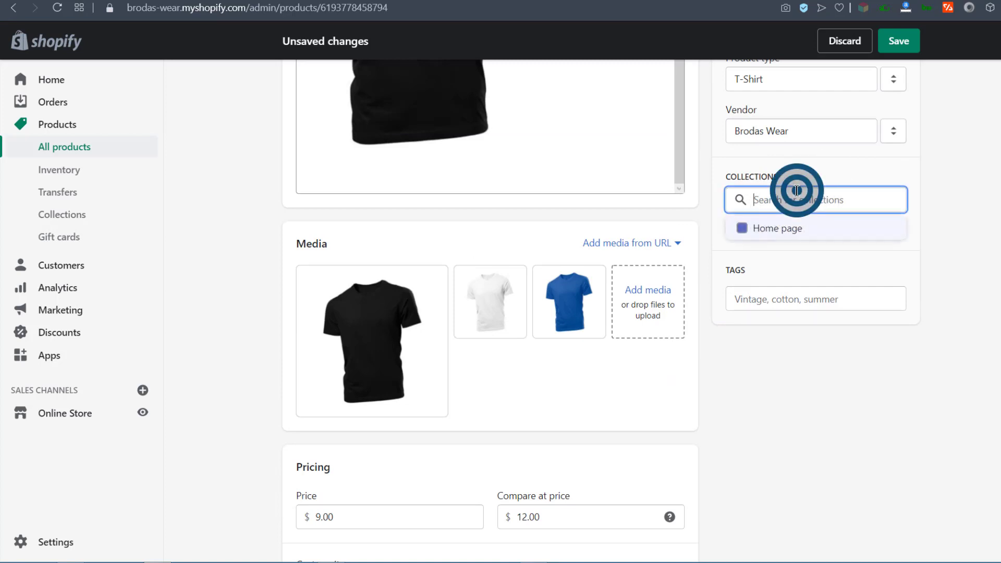
{"action": "left_click", "coordinate": [894, 230]}
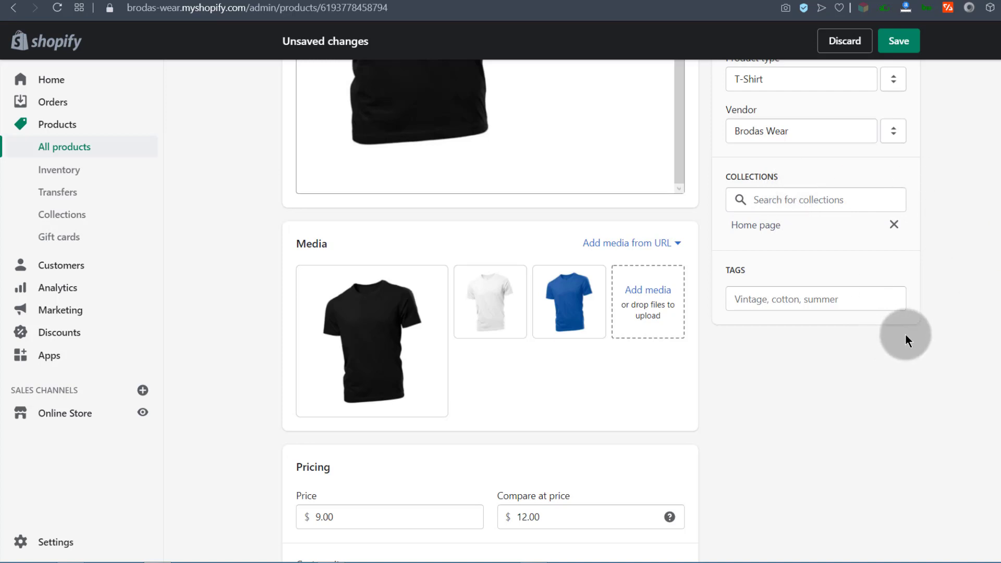
Add the tag "Short sleeve t-shirt" to the product
{"action": "left_click", "coordinate": [747, 294]}
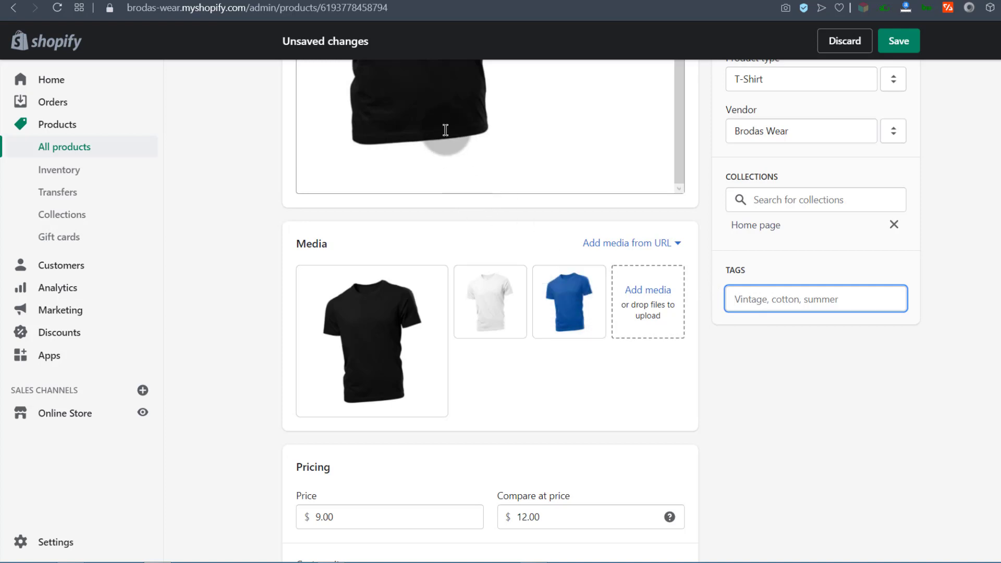
{"action": "scroll", "coordinate": [786, 274], "scroll_direction": "up", "scroll_amount": 1}
{"action": "scroll", "coordinate": [787, 274], "scroll_direction": "down", "scroll_amount": 2}
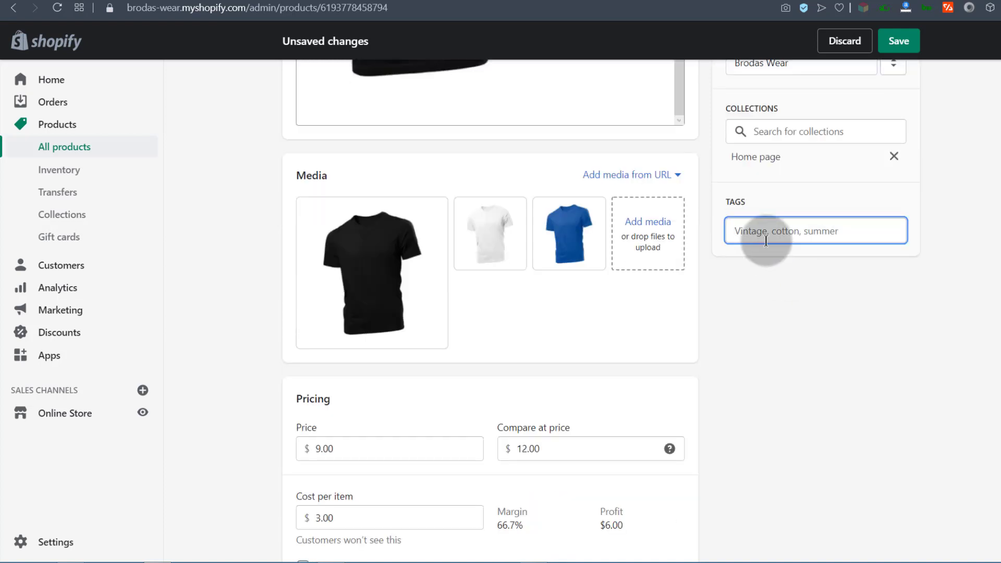
{"action": "left_click", "coordinate": [741, 231]}
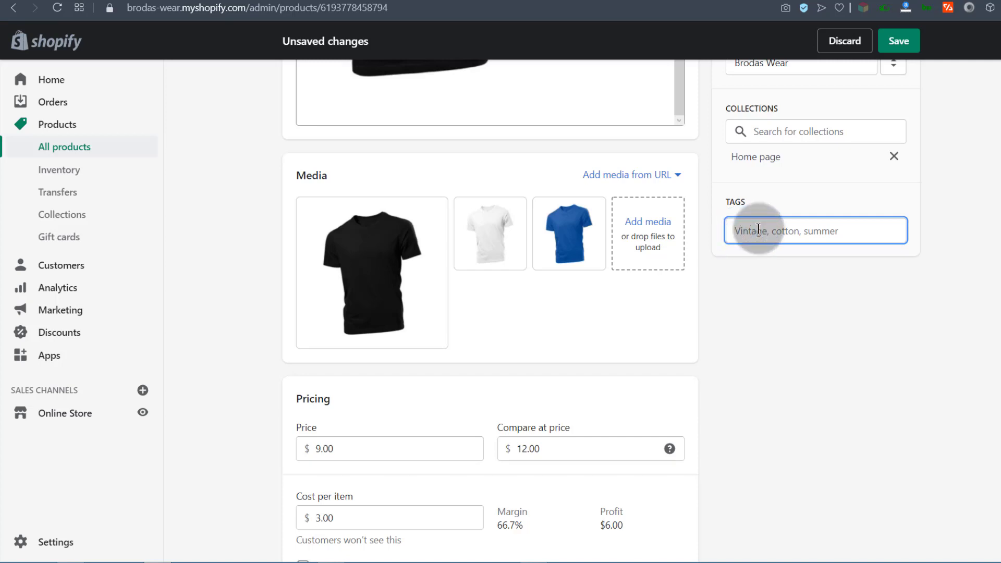
{"action": "type", "text": "Short sleeve"}
{"action": "type", "text": "t-shirt"}
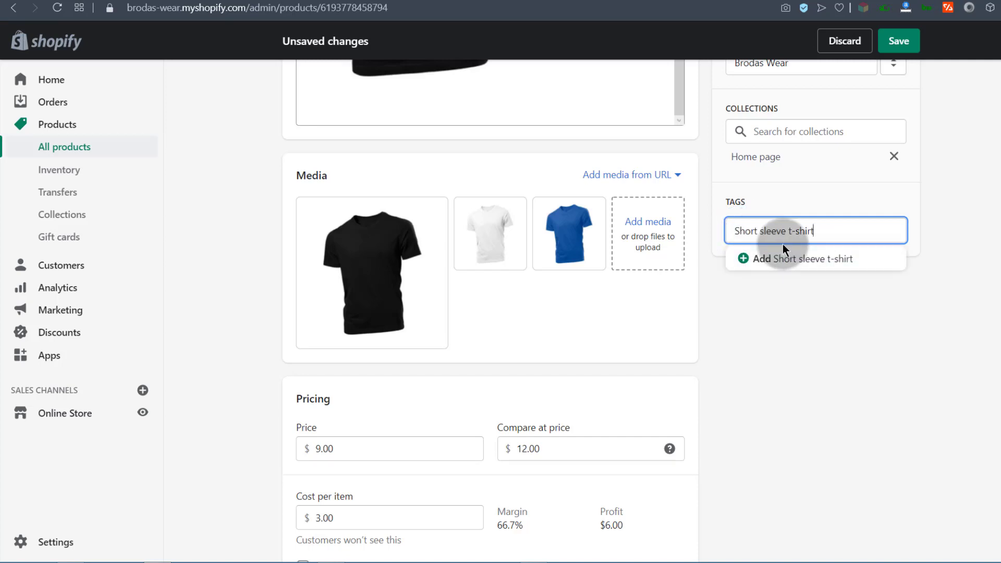
{"action": "left_click", "coordinate": [782, 264]}
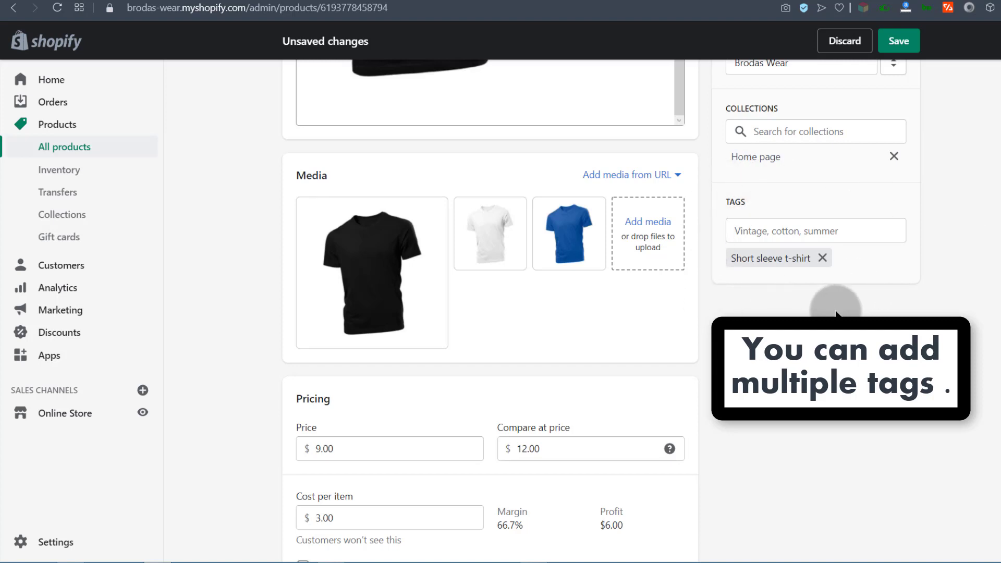
Review the product's organization, media and pricing details and save the product
{"action": "scroll", "coordinate": [778, 283], "scroll_direction": "up", "scroll_amount": 4}
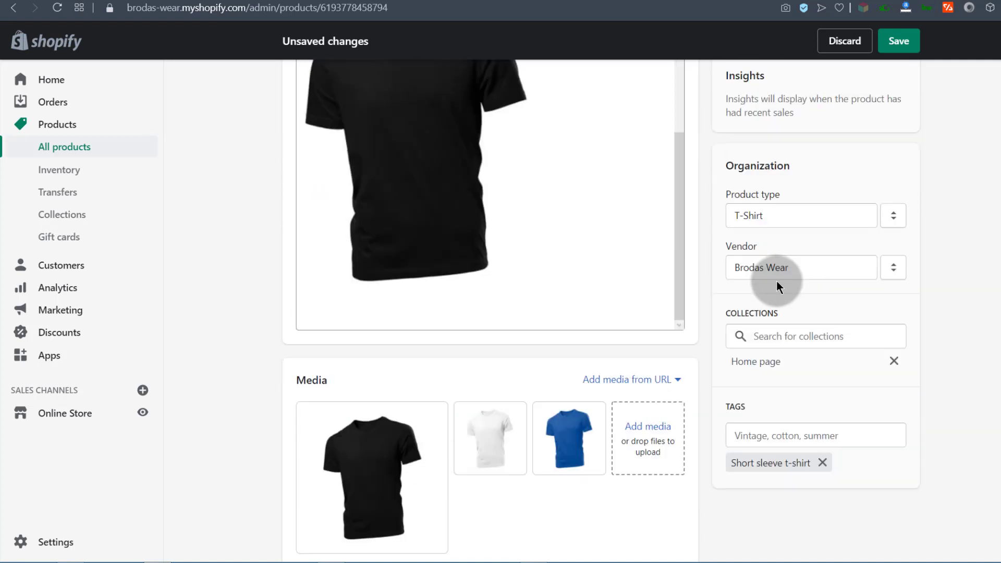
{"action": "scroll", "coordinate": [776, 281], "scroll_direction": "down", "scroll_amount": 3}
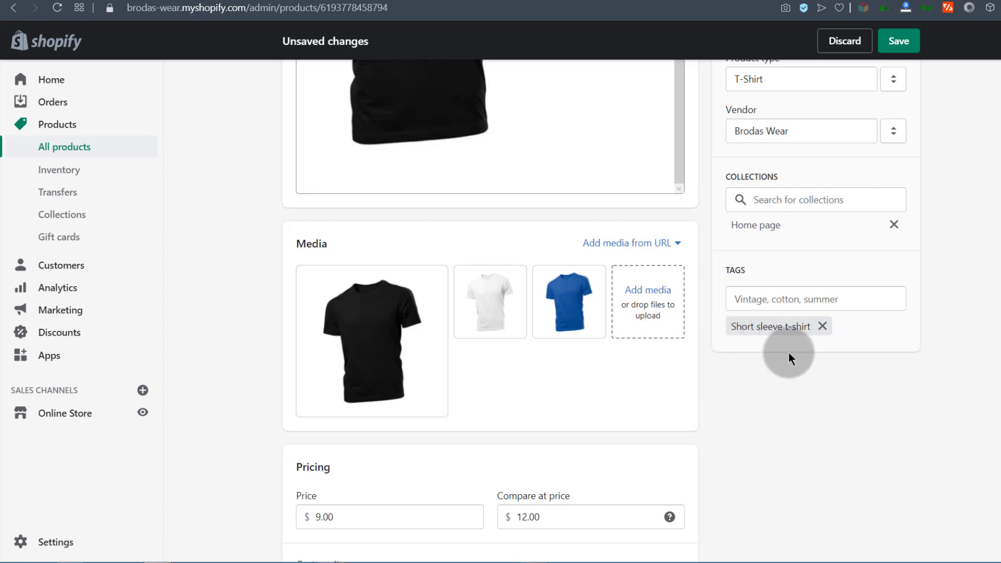
{"action": "scroll", "coordinate": [788, 355], "scroll_direction": "up", "scroll_amount": 2}
{"action": "scroll", "coordinate": [787, 360], "scroll_direction": "down", "scroll_amount": 5}
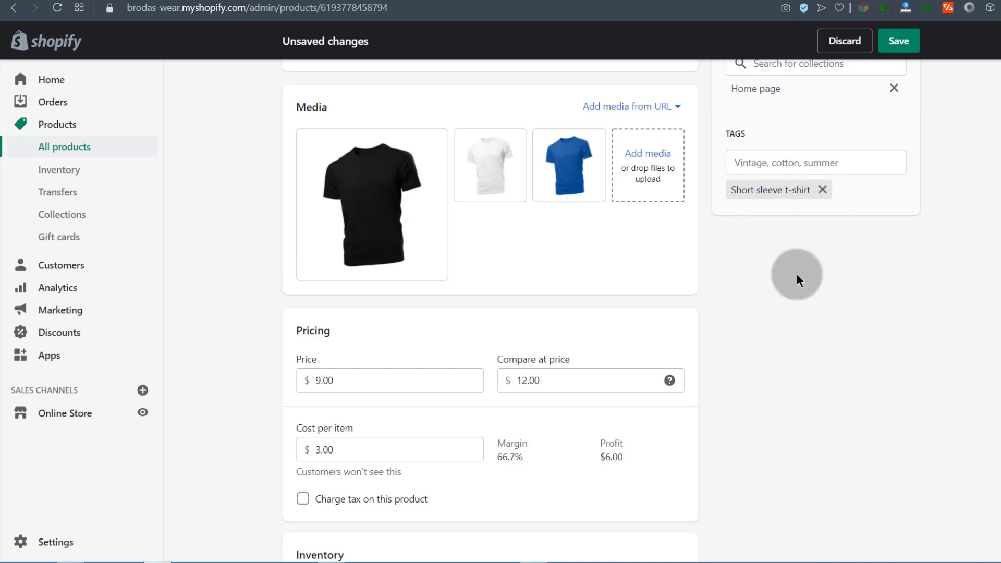
{"action": "scroll", "coordinate": [784, 344], "scroll_direction": "down", "scroll_amount": 3}
{"action": "scroll", "coordinate": [783, 338], "scroll_direction": "up", "scroll_amount": 10}
{"action": "scroll", "coordinate": [786, 354], "scroll_direction": "down", "scroll_amount": 6}
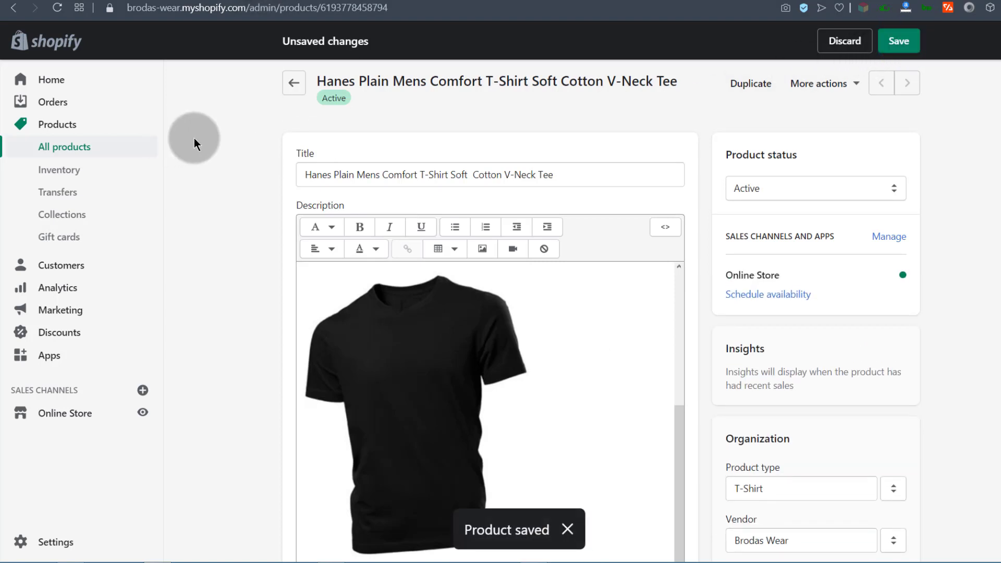
Switch to the product's storefront page and reload it to check the saved product
{"action": "left_click", "coordinate": [246, 0]}
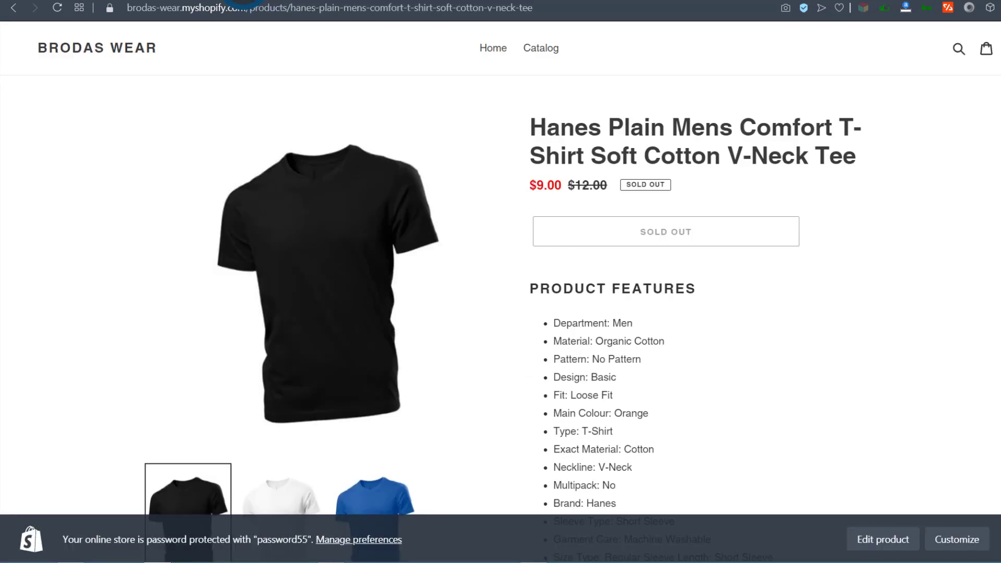
{"action": "left_click", "coordinate": [57, 8]}
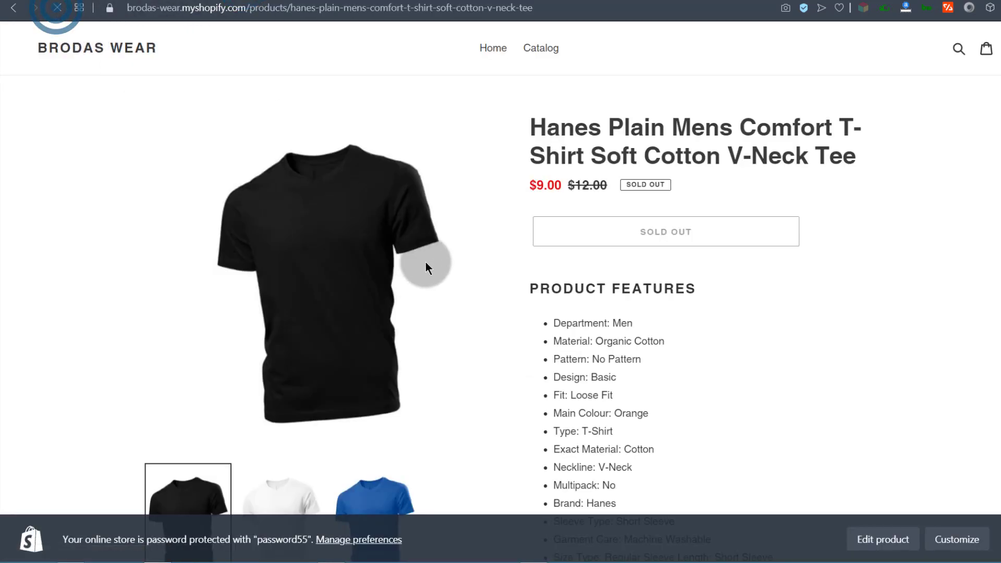
{"action": "scroll", "coordinate": [426, 268], "scroll_direction": "down", "scroll_amount": 5}
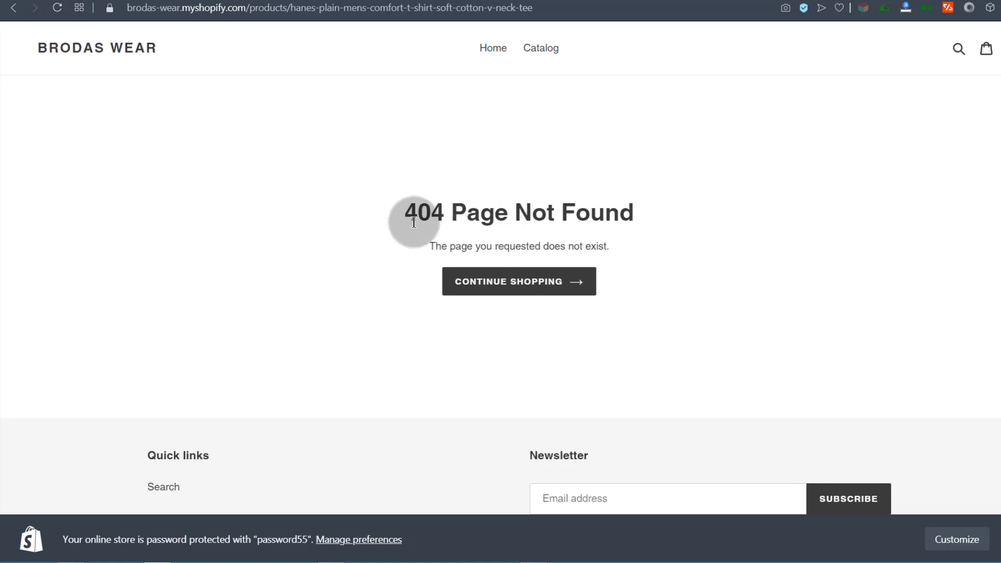
Return to the product's admin page and check the URL and handle in its search engine listing
{"action": "left_click", "coordinate": [121, 0]}
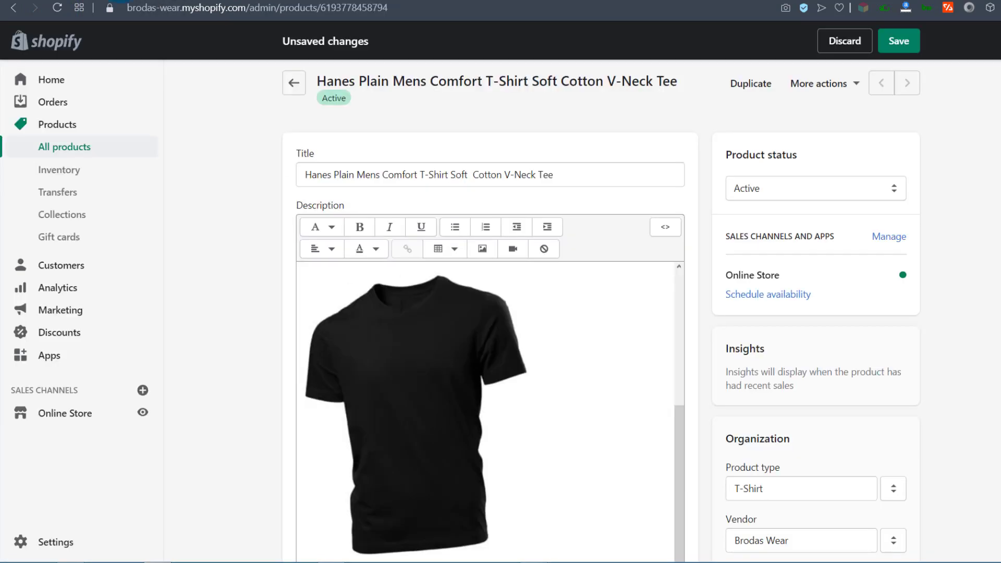
{"action": "scroll", "coordinate": [394, 361], "scroll_direction": "down", "scroll_amount": 20}
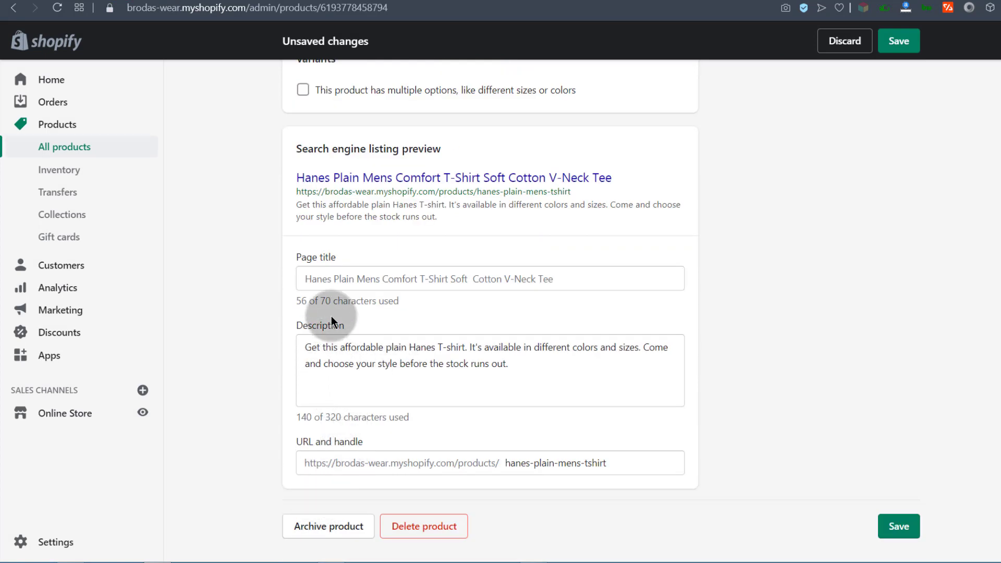
{"action": "left_click", "coordinate": [616, 462]}
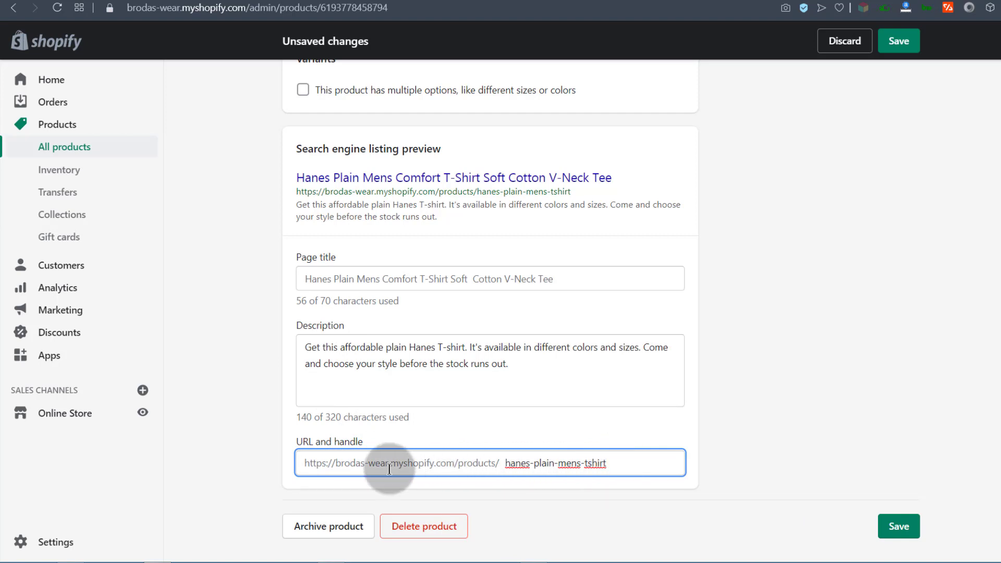
{"action": "left_click", "coordinate": [288, 493]}
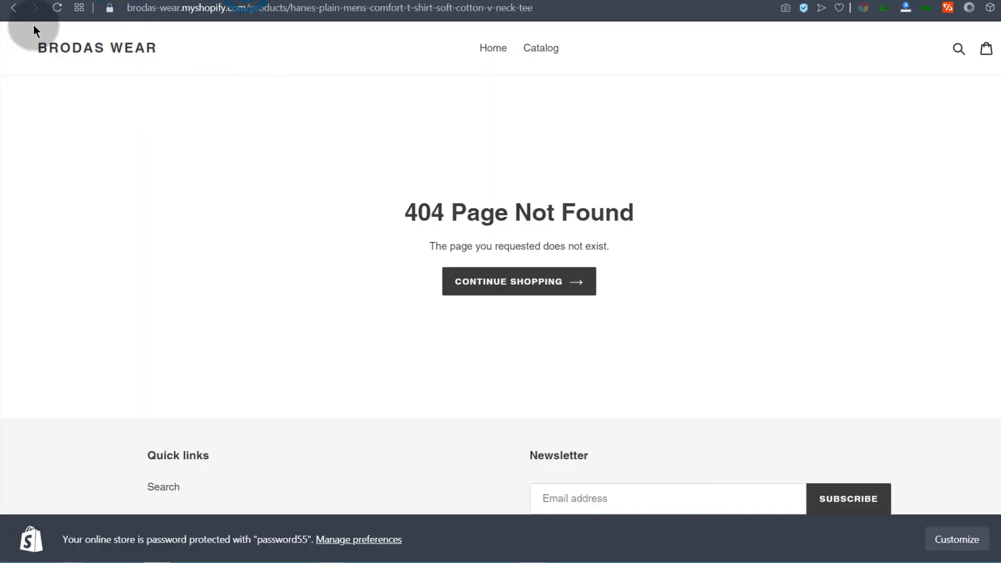
Go back to the storefront catalog, reload it and open the Hanes T-shirt's product page
{"action": "left_click", "coordinate": [12, 8]}
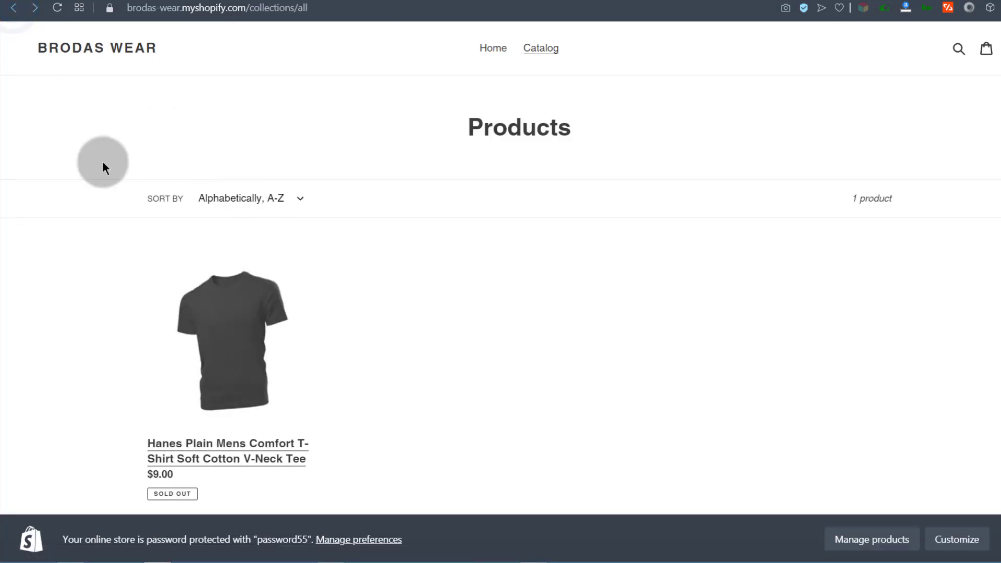
{"action": "left_click", "coordinate": [56, 12]}
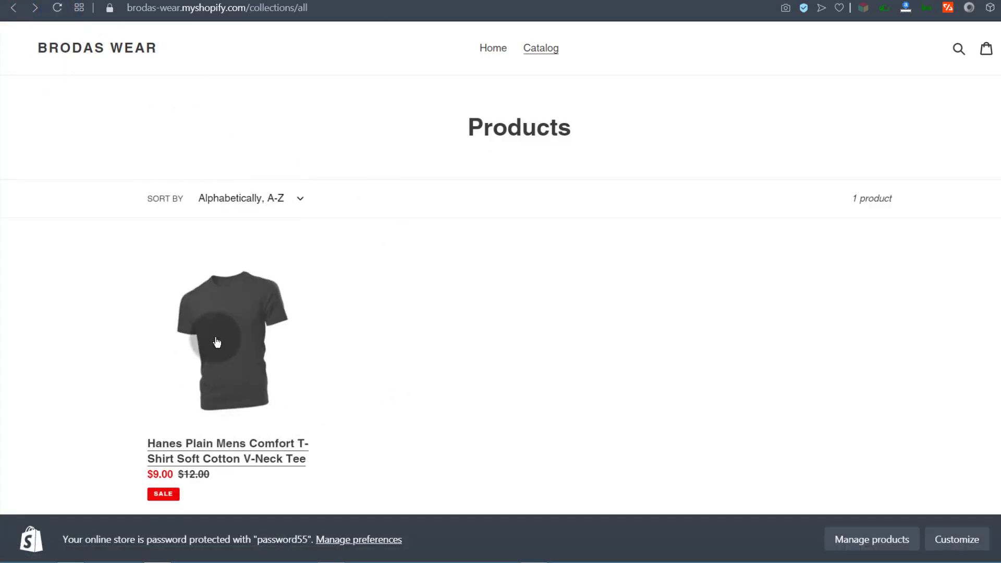
{"action": "left_click", "coordinate": [217, 342]}
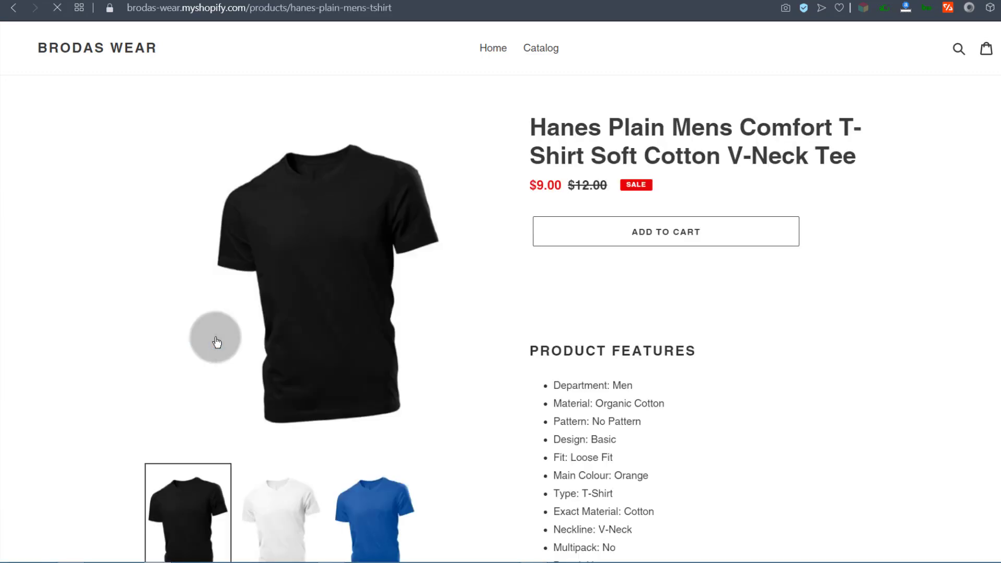
Review the storefront product page, including its images, sale price, purchase options and description down to the footer
{"action": "scroll", "coordinate": [622, 352], "scroll_direction": "down", "scroll_amount": 3}
{"action": "scroll", "coordinate": [633, 306], "scroll_direction": "up", "scroll_amount": 3}
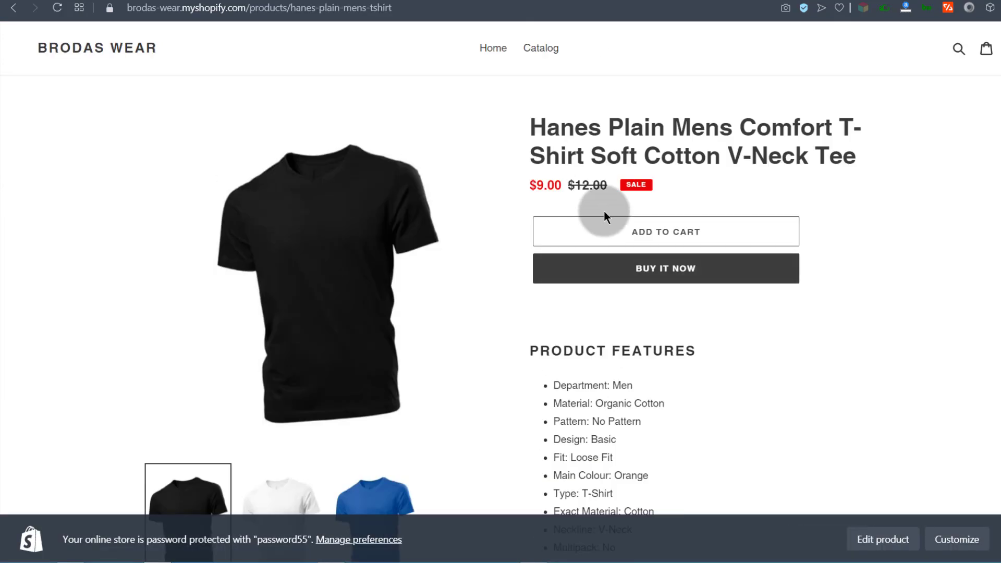
{"action": "scroll", "coordinate": [596, 316], "scroll_direction": "down", "scroll_amount": 1}
{"action": "scroll", "coordinate": [596, 316], "scroll_direction": "down", "scroll_amount": 10}
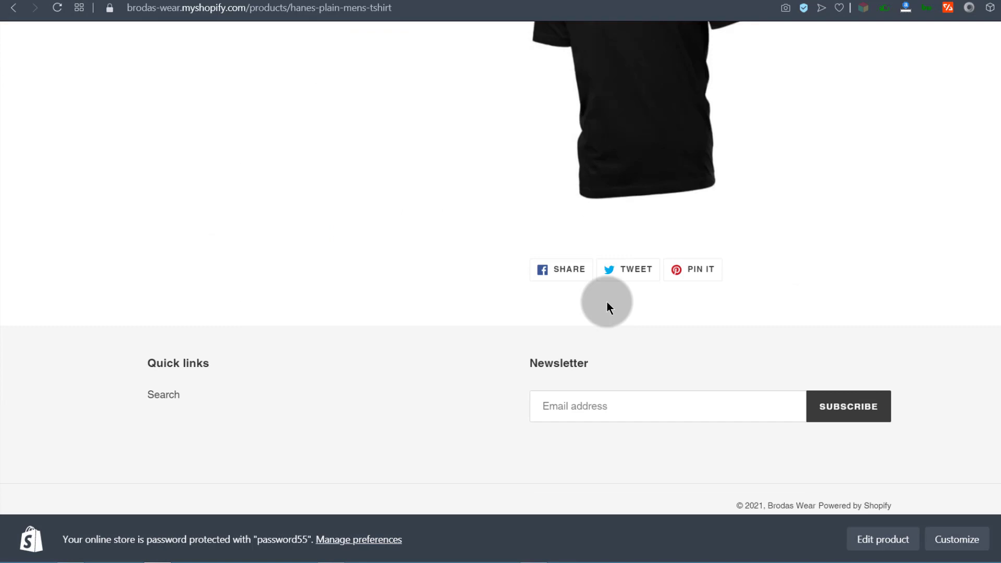
{"action": "scroll", "coordinate": [608, 268], "scroll_direction": "up", "scroll_amount": 10}
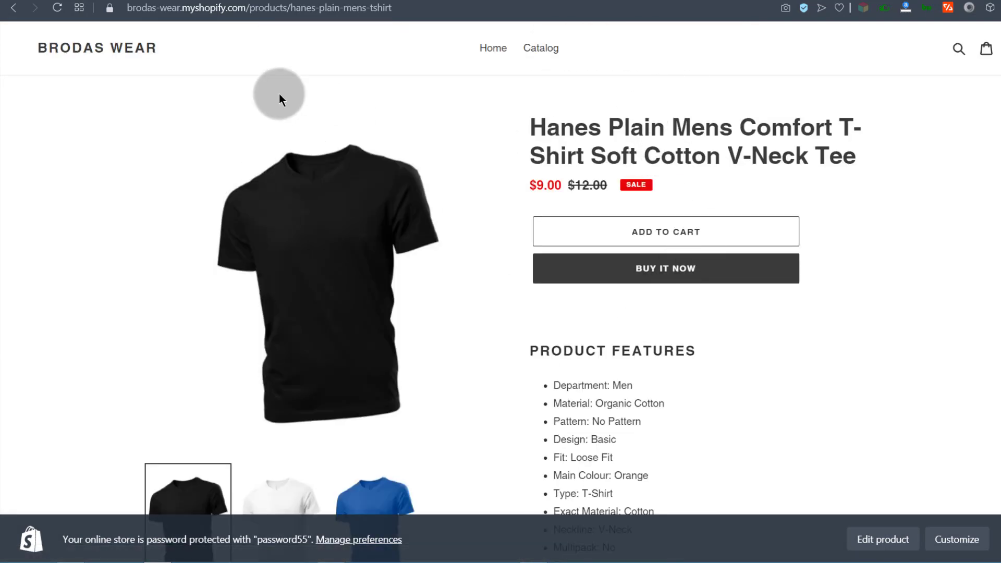
Switch back to the product's admin page and review its media, pricing, inventory, shipping and variants sections
{"action": "left_click", "coordinate": [193, 1]}
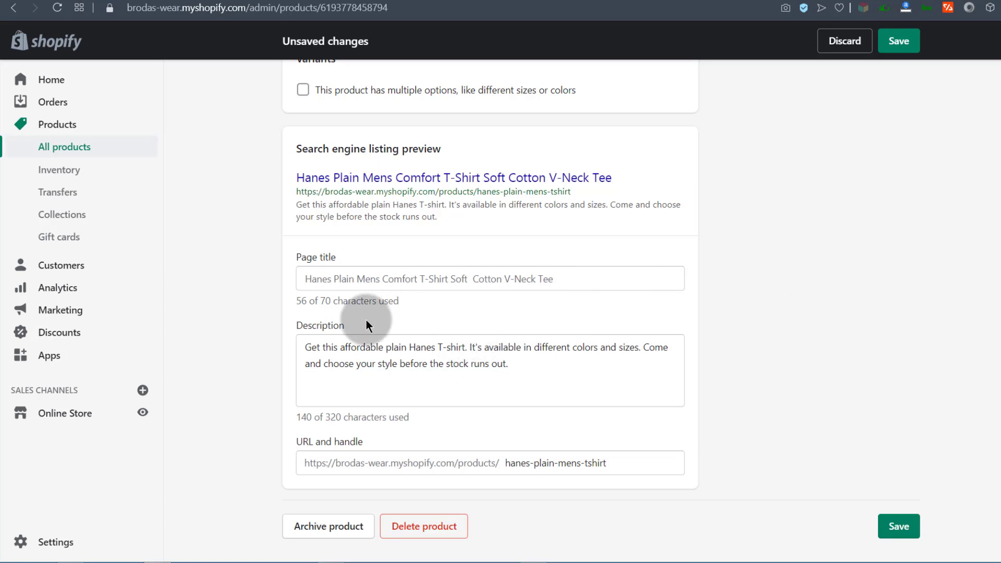
{"action": "scroll", "coordinate": [887, 292], "scroll_direction": "up", "scroll_amount": 20}
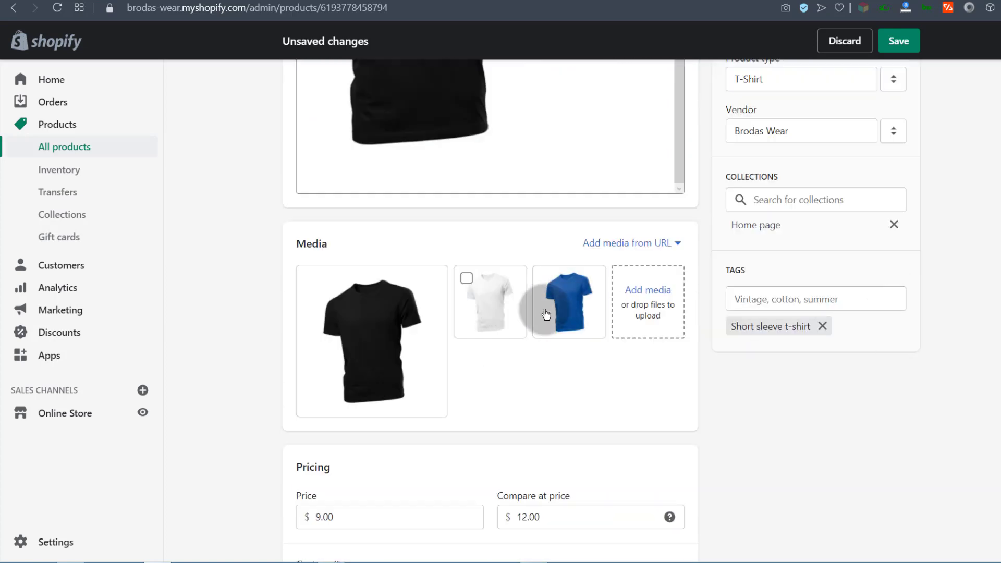
{"action": "scroll", "coordinate": [424, 379], "scroll_direction": "down", "scroll_amount": 8}
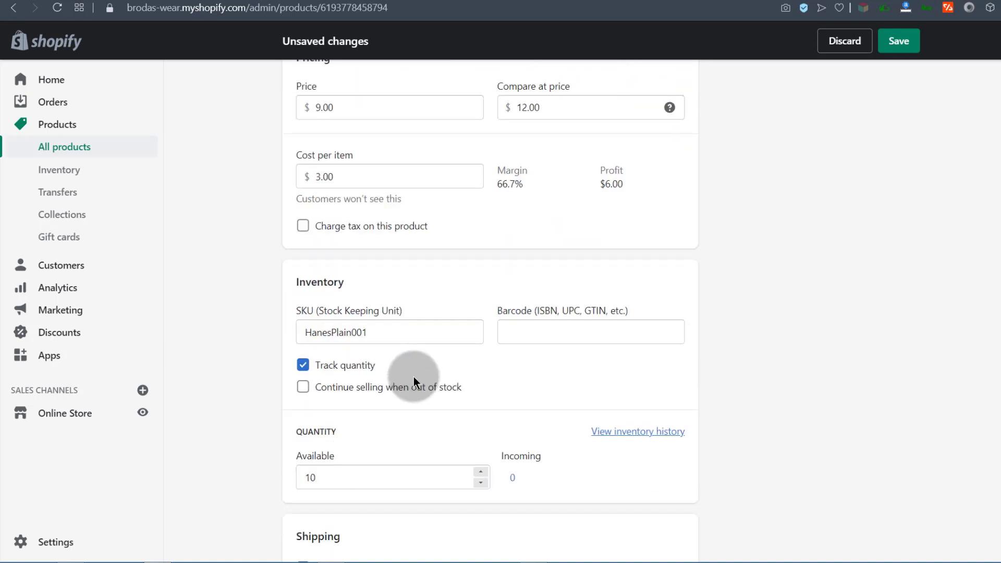
{"action": "scroll", "coordinate": [401, 350], "scroll_direction": "up", "scroll_amount": 6}
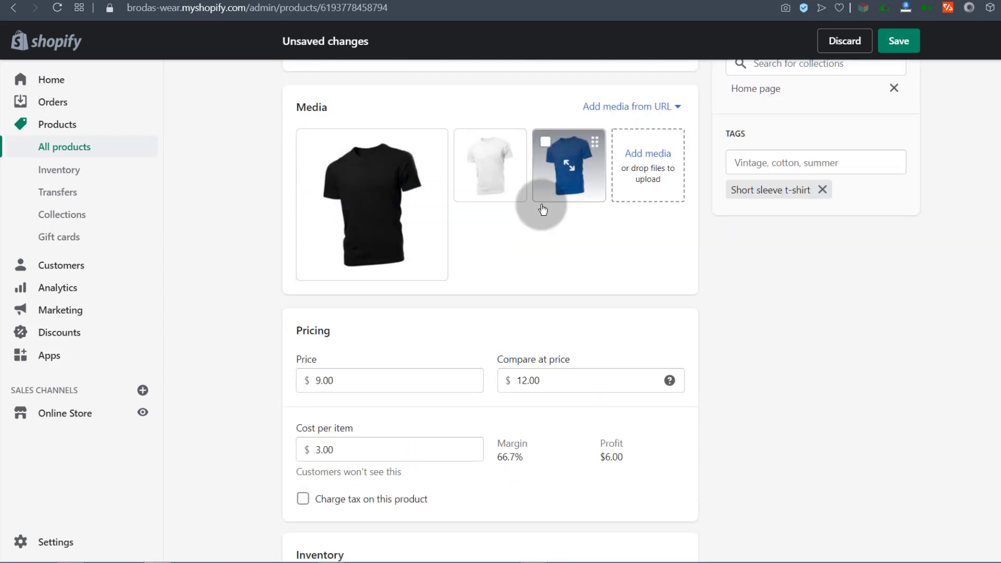
{"action": "scroll", "coordinate": [376, 287], "scroll_direction": "down", "scroll_amount": 10}
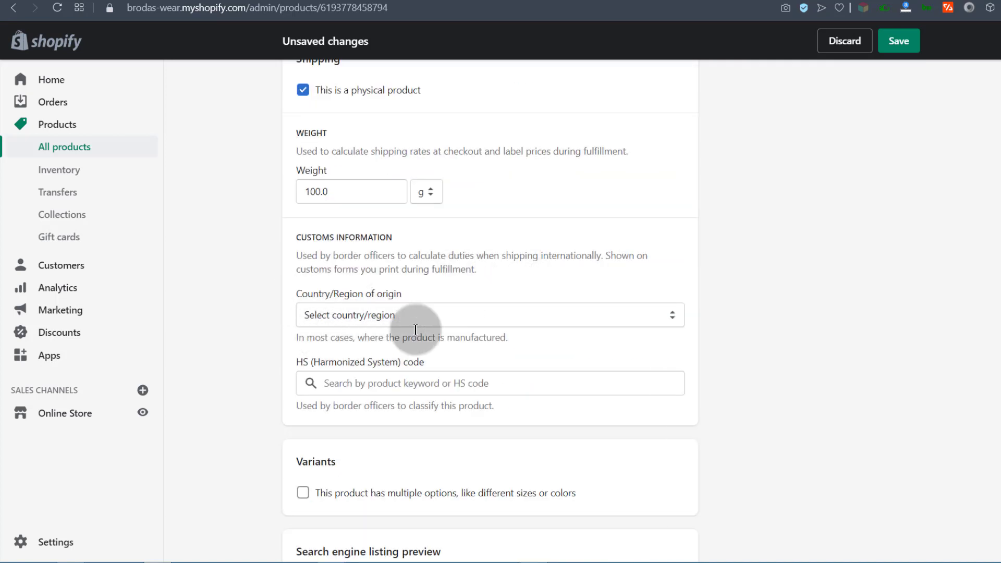
{"action": "scroll", "coordinate": [385, 332], "scroll_direction": "up", "scroll_amount": 10}
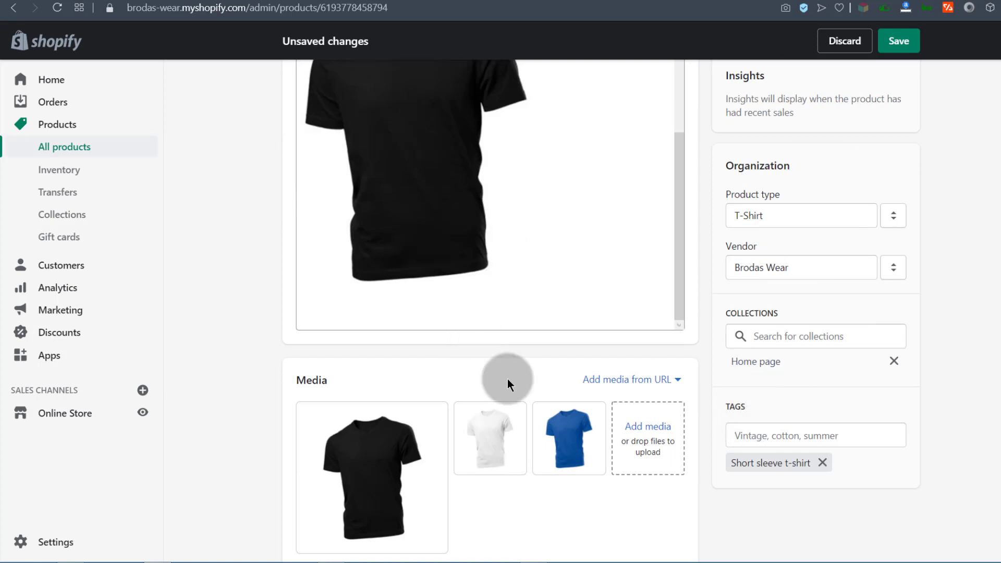
Check the collections available for the product and close the list without changing the selection
{"action": "left_click", "coordinate": [766, 332]}
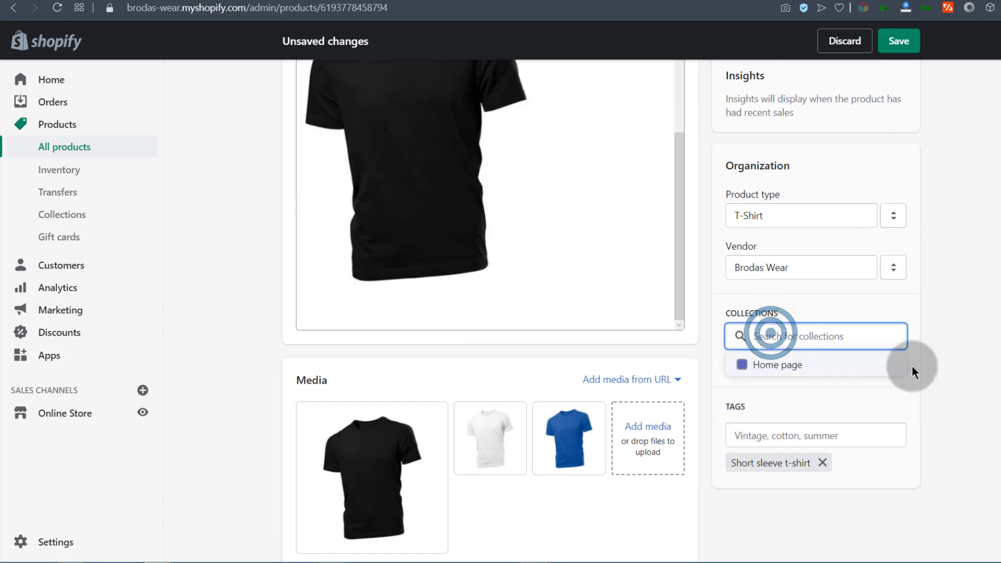
{"action": "left_click", "coordinate": [961, 339]}
{"action": "scroll", "coordinate": [391, 365], "scroll_direction": "down", "scroll_amount": 3}
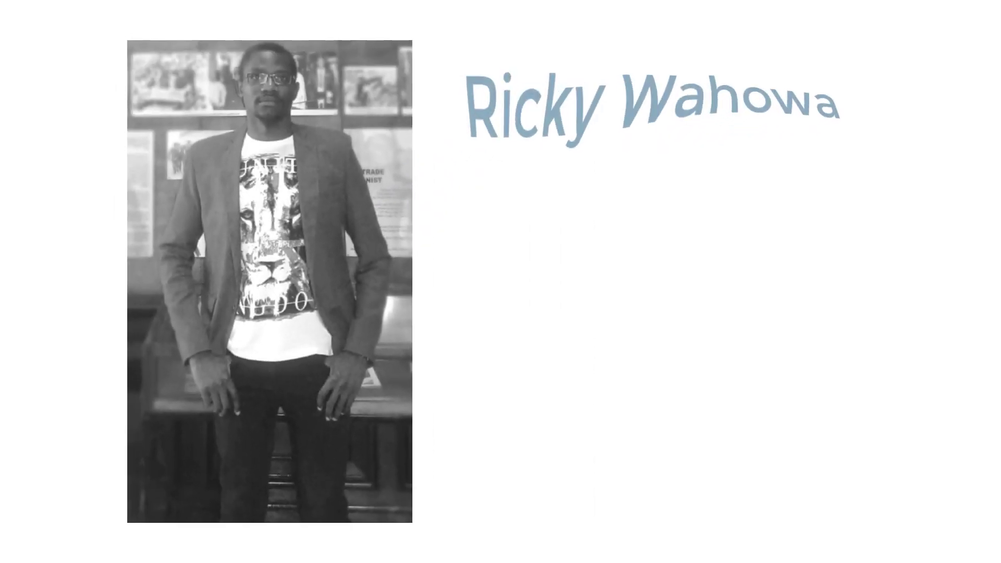